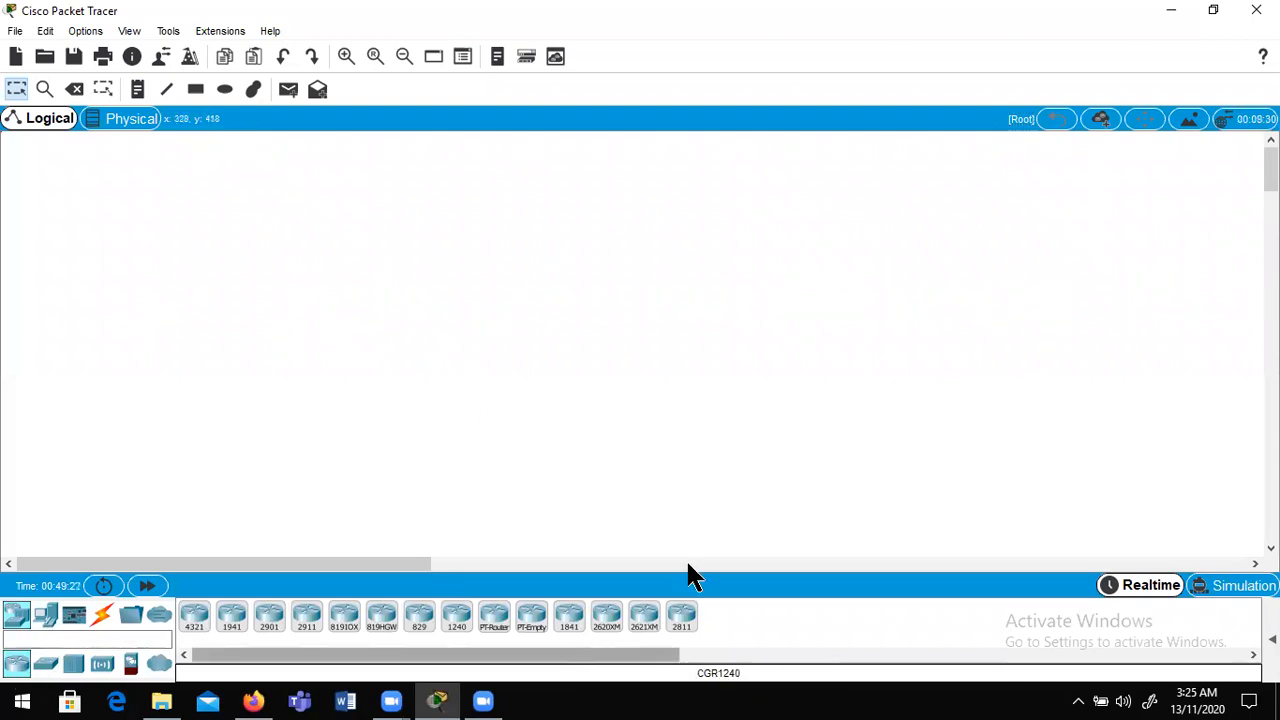
- Place a 2811 router in the middle of the workspace and four 2960 switches around it, one on each side
click(682, 622)
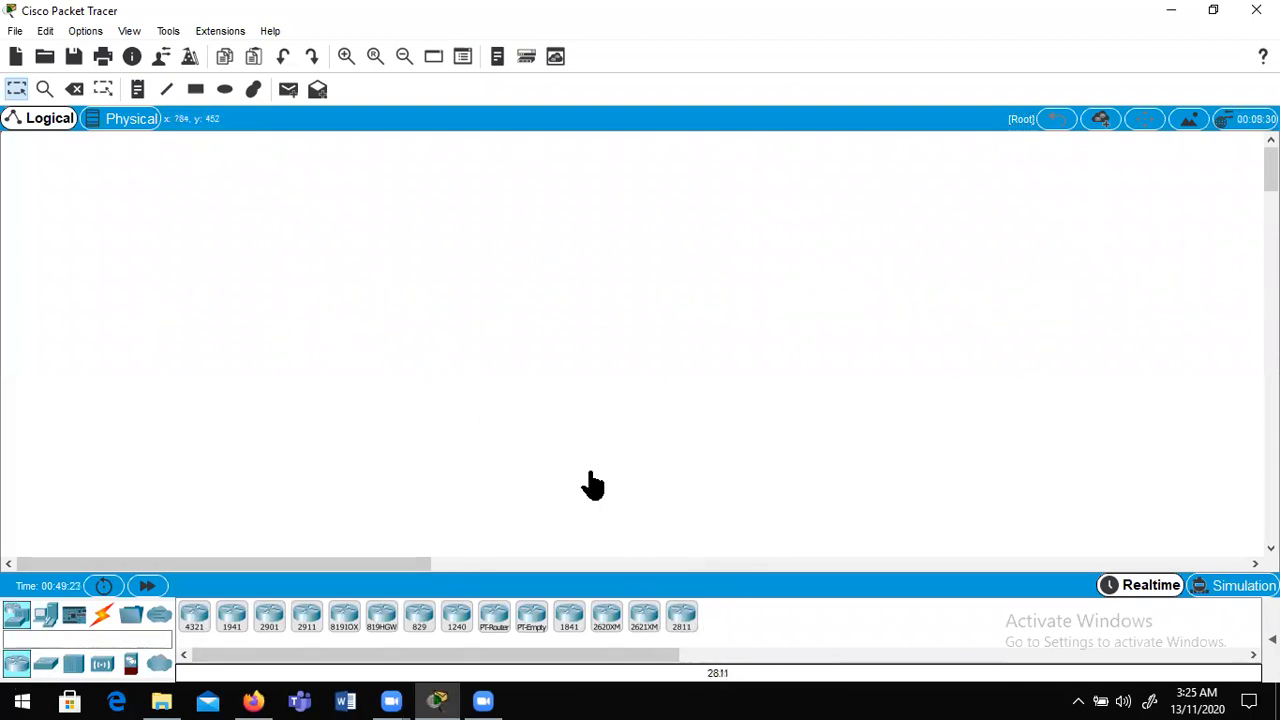
click(575, 308)
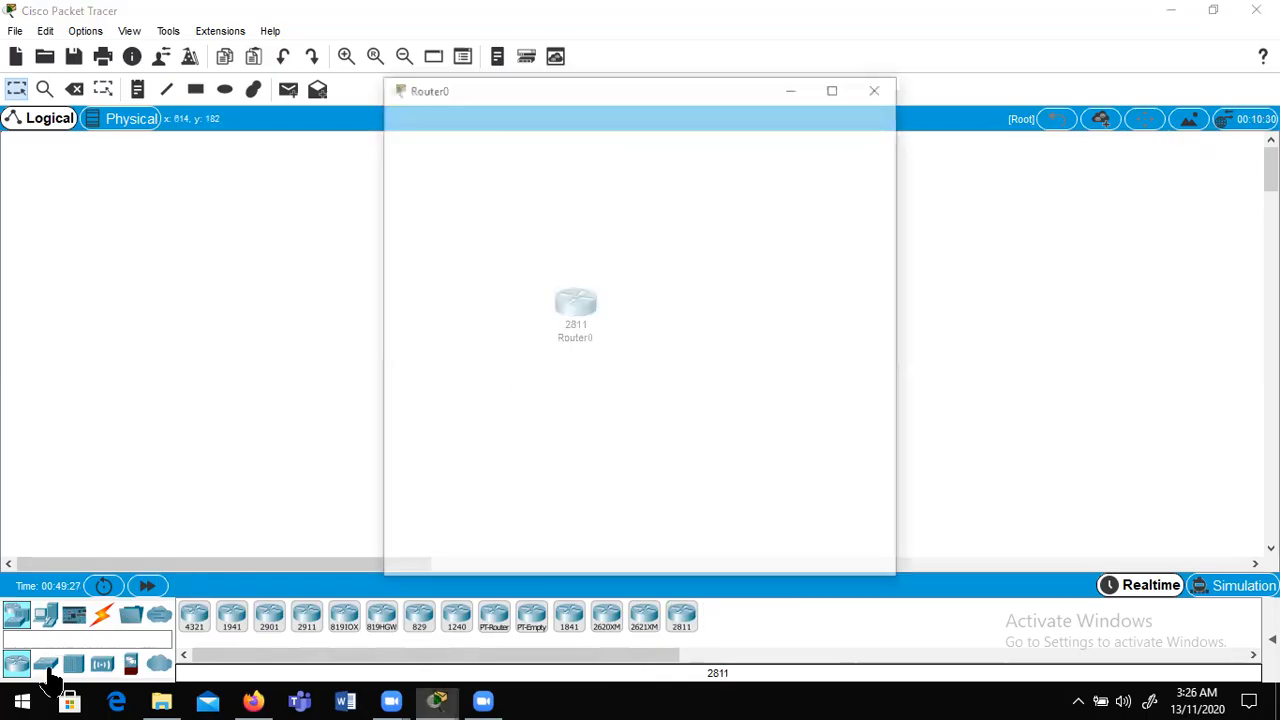
click(45, 663)
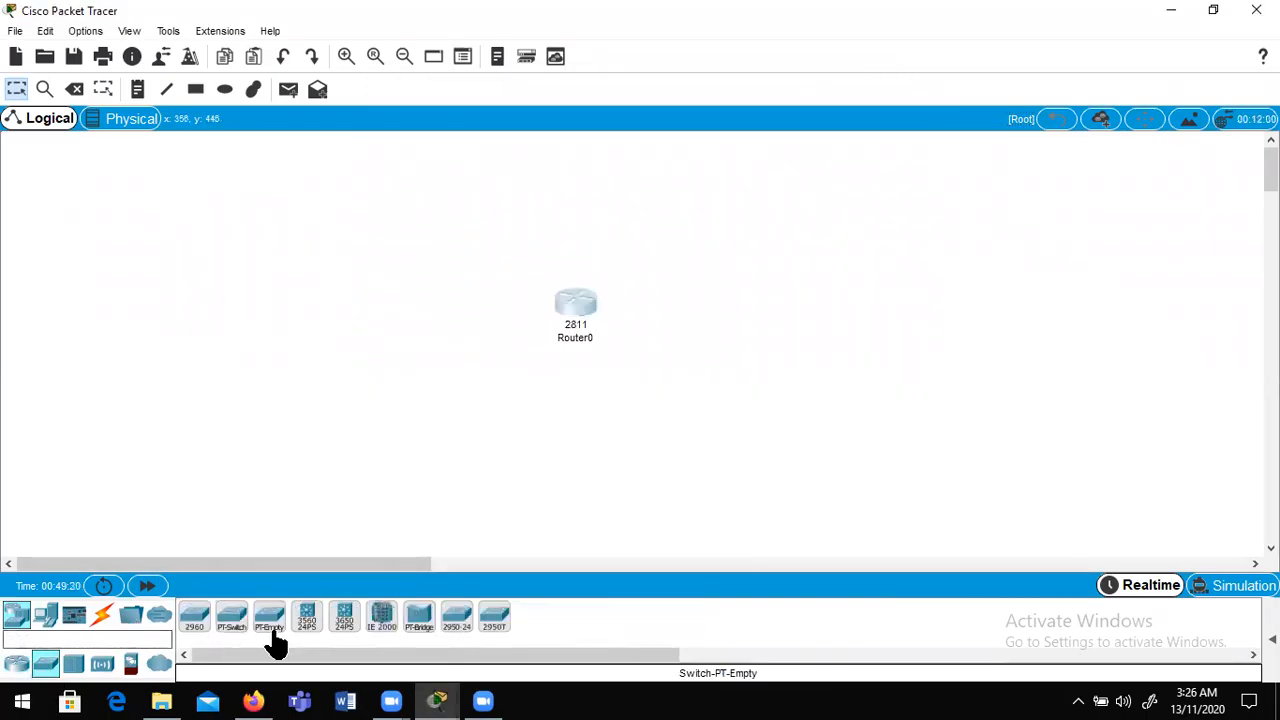
click(190, 628)
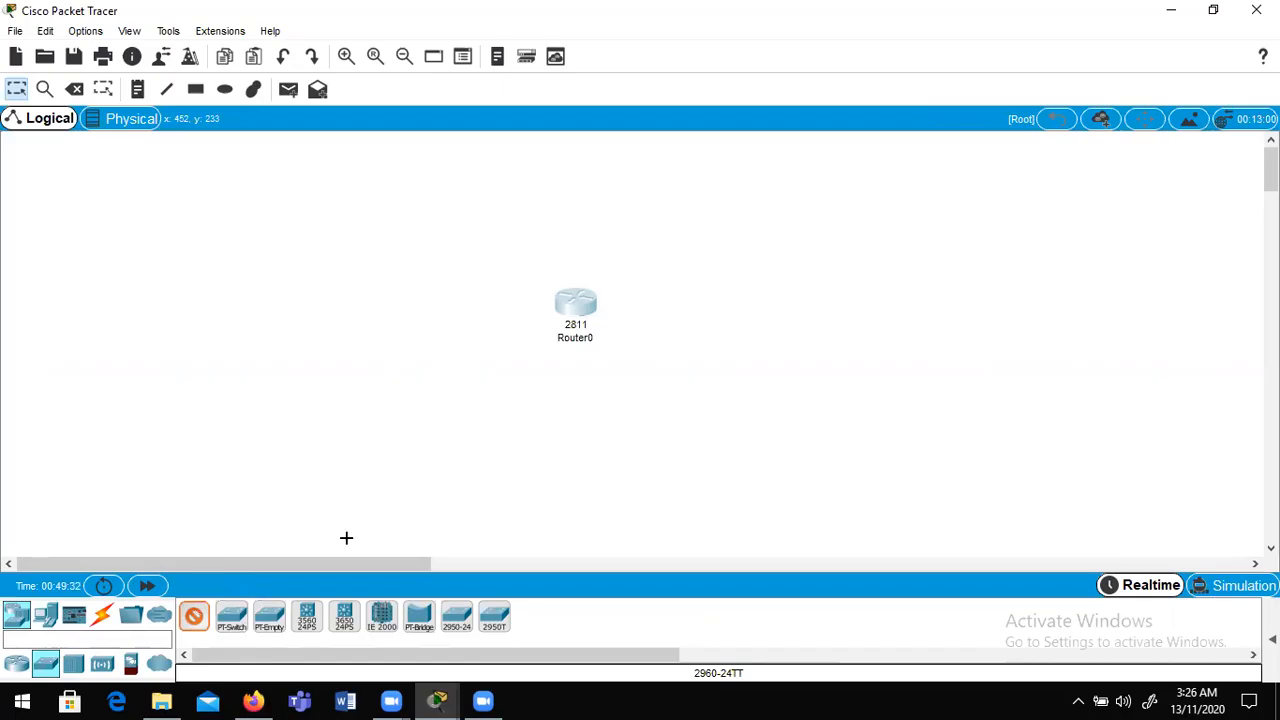
click(424, 350)
click(569, 223)
click(758, 310)
click(560, 452)
click(427, 310)
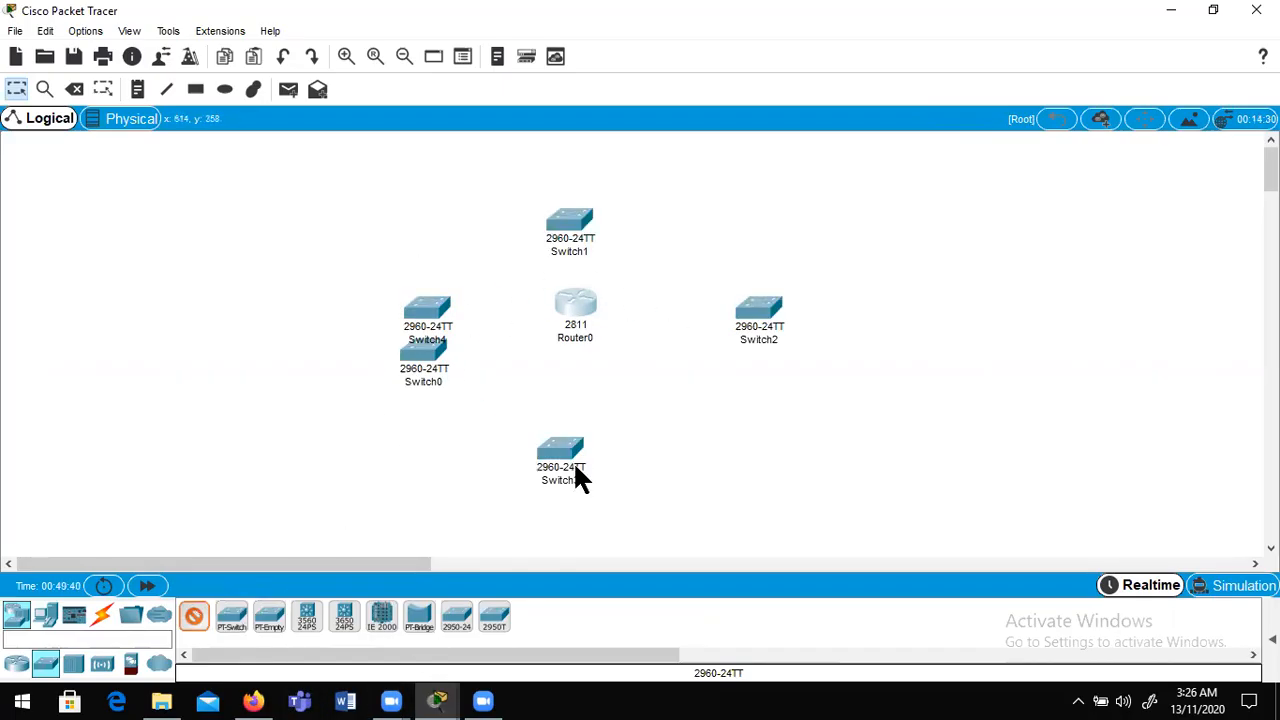
click(435, 300)
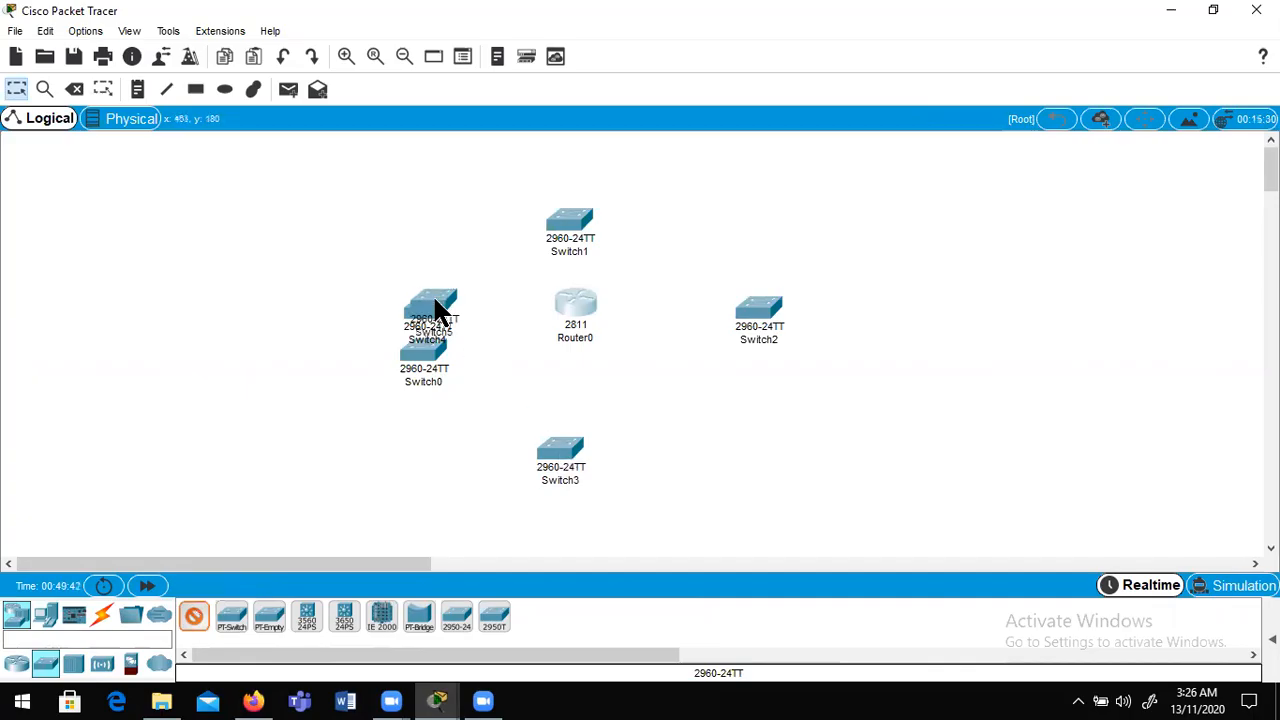
key(Delete)
click(569, 372)
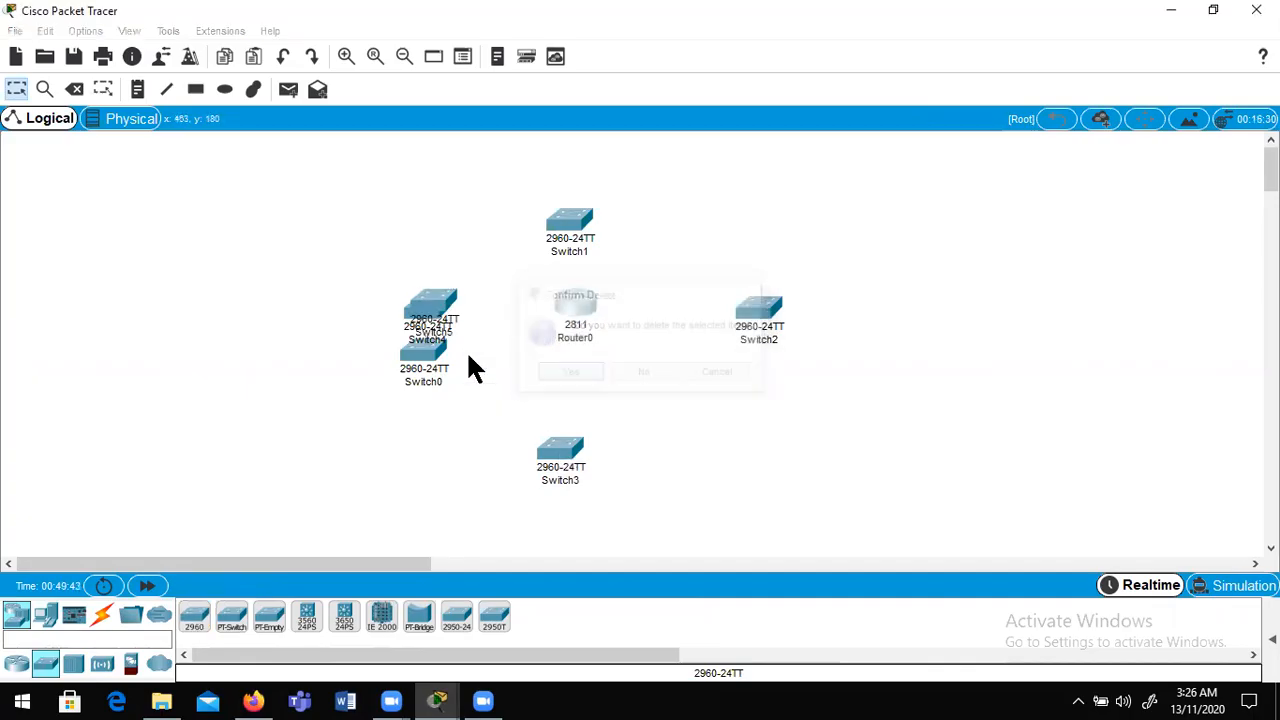
click(423, 307)
click(423, 307)
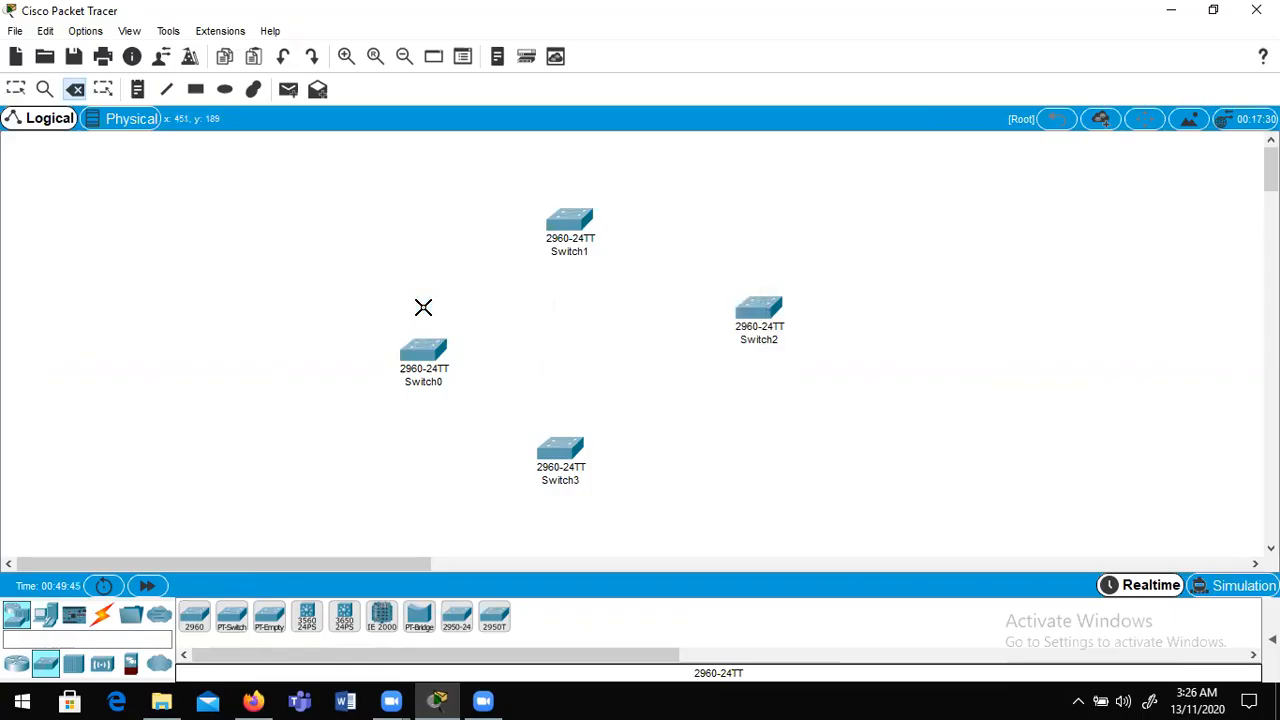
- Place a 2811 router in the middle of the four switches and shift Switch0 slightly away from it
click(16, 665)
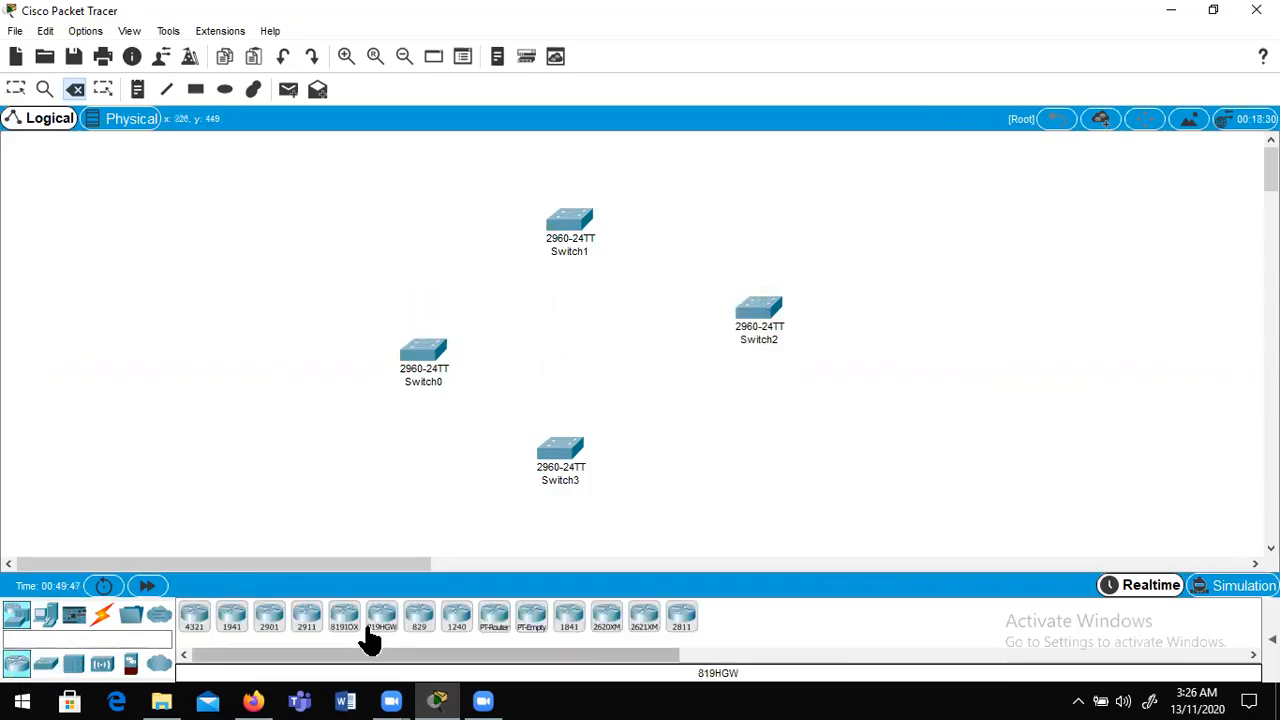
click(684, 620)
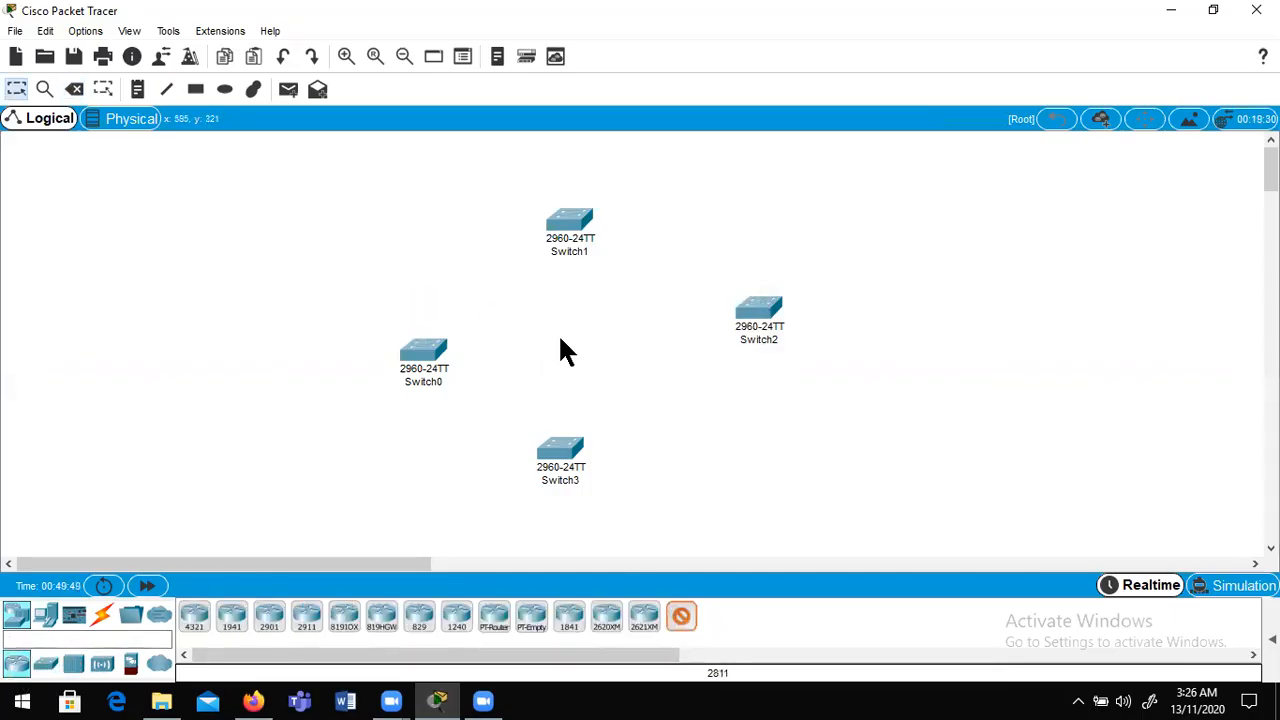
click(557, 338)
drag(418, 343, 395, 331)
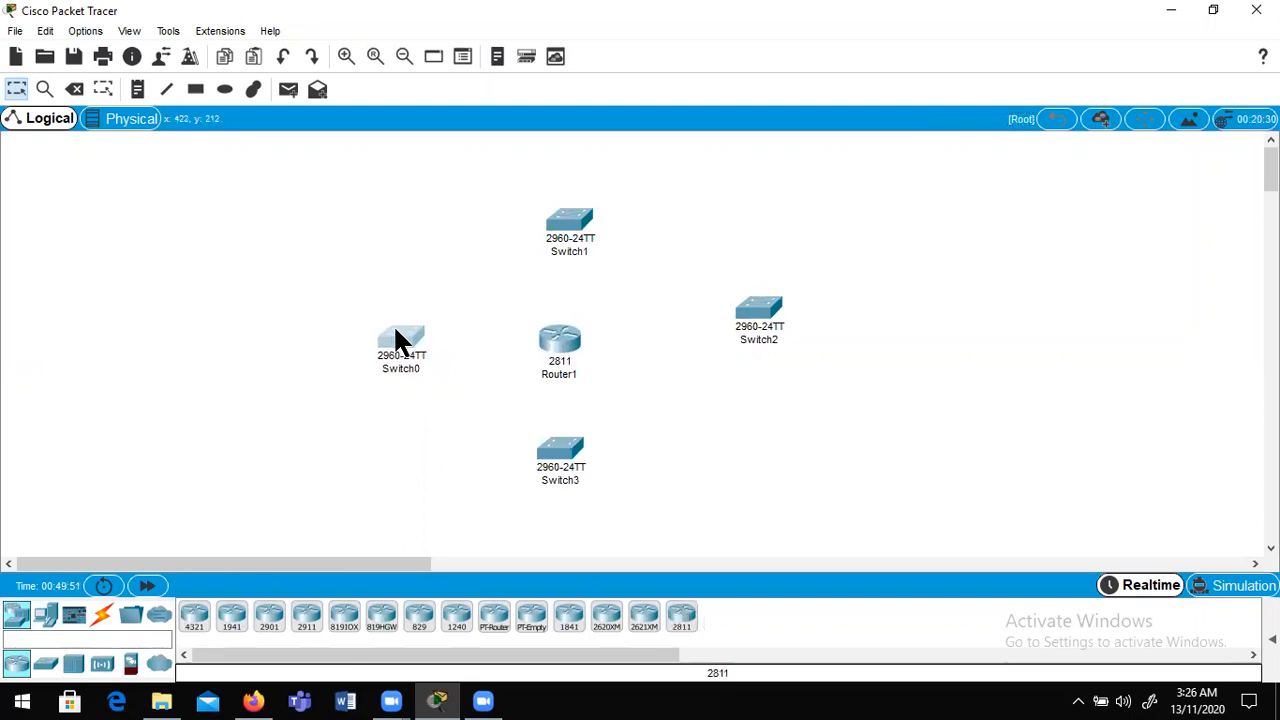
- Place eight PCs, two near each of the four switches
click(45, 620)
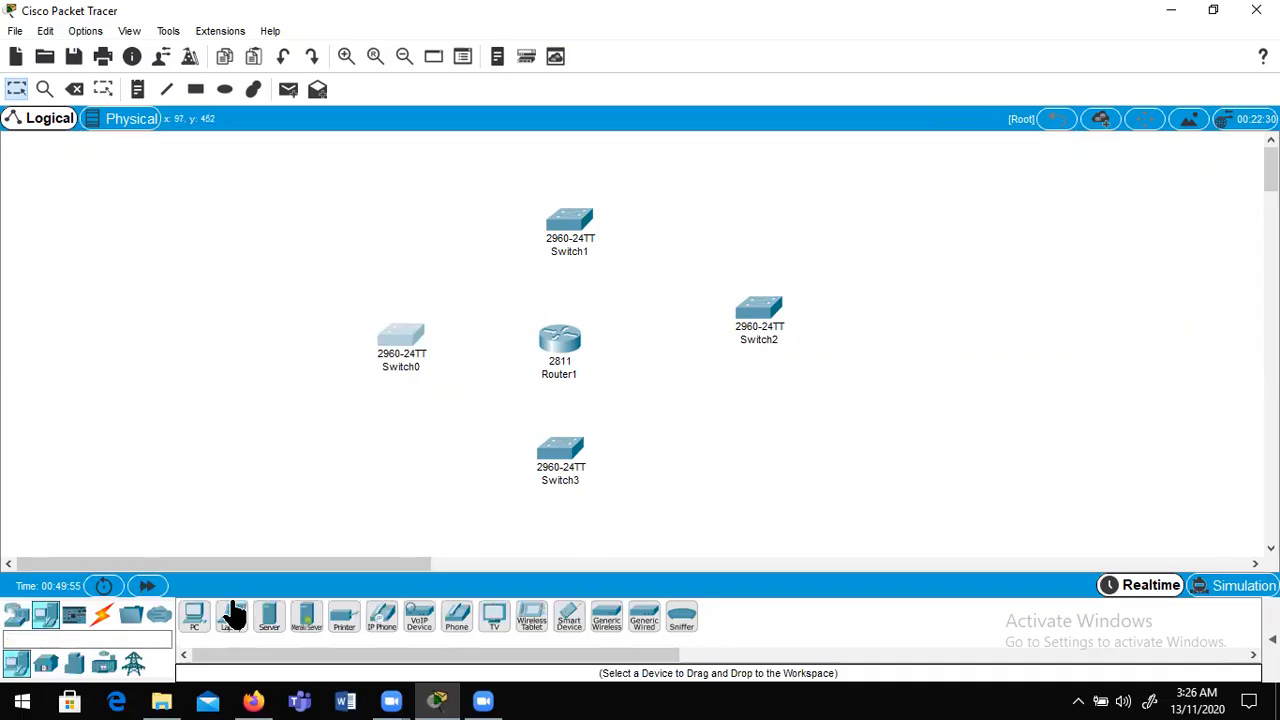
click(195, 622)
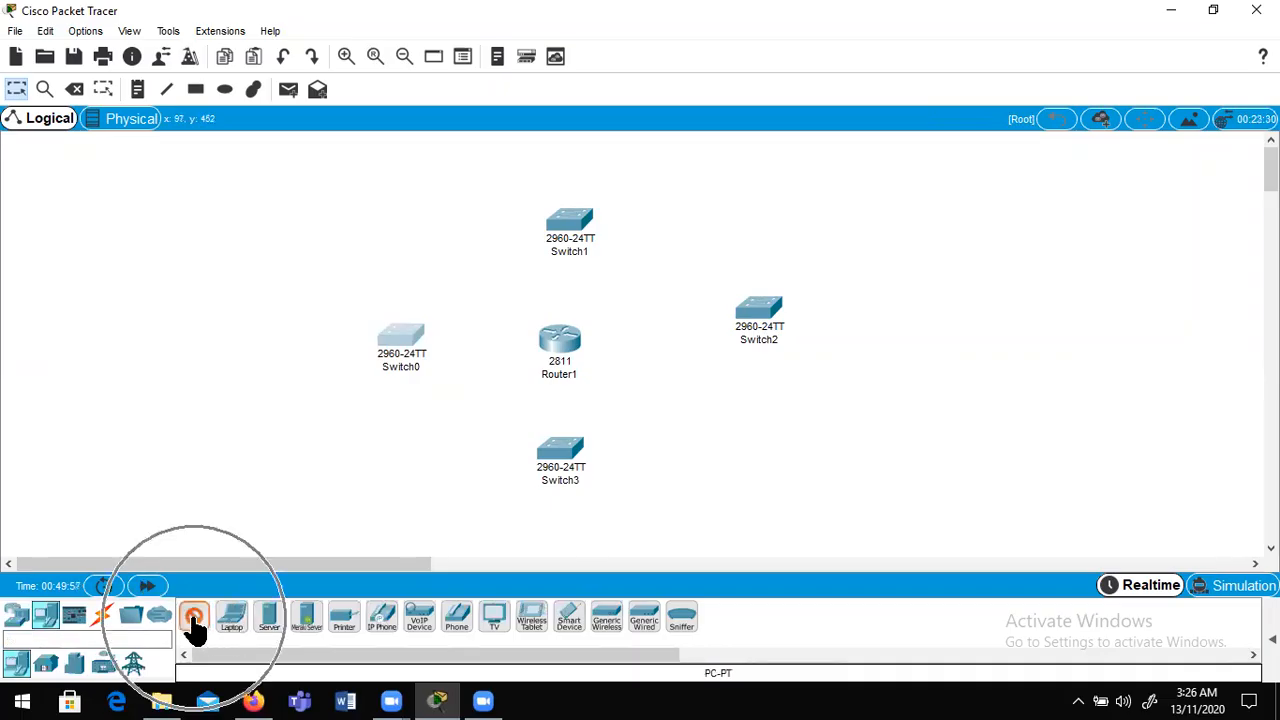
click(215, 292)
click(208, 349)
click(468, 187)
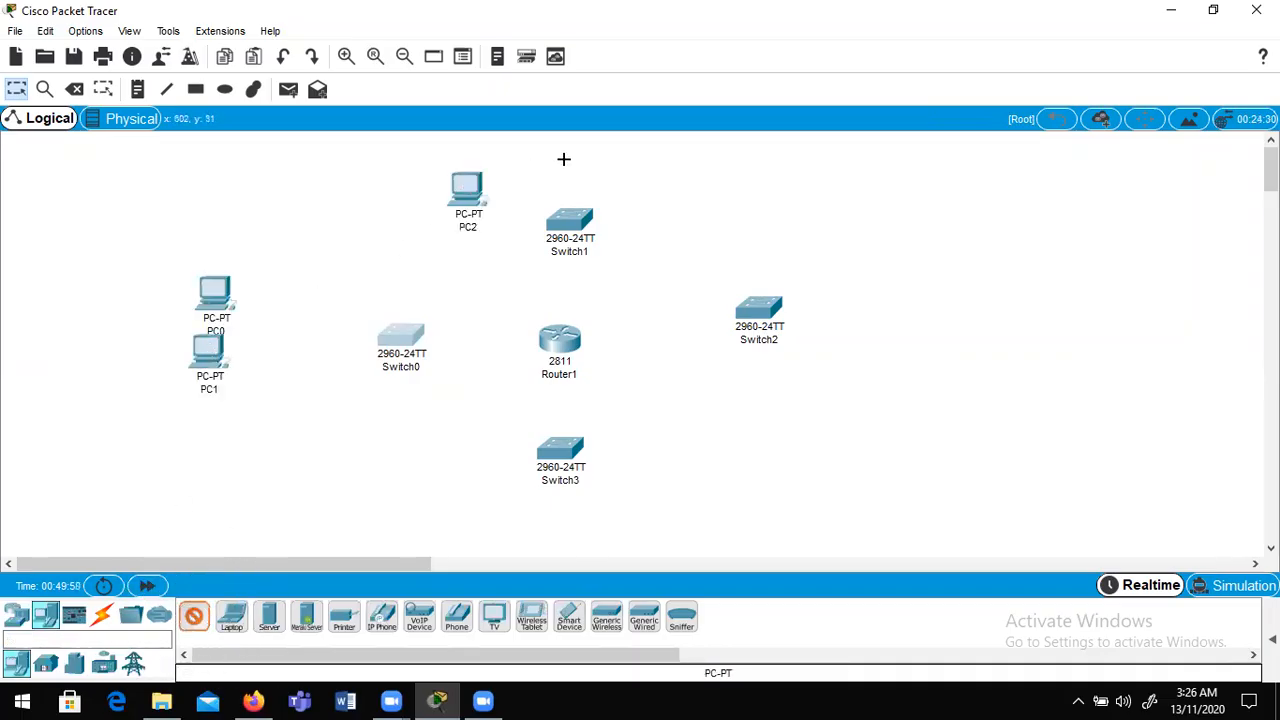
click(563, 160)
click(830, 264)
click(838, 340)
click(648, 505)
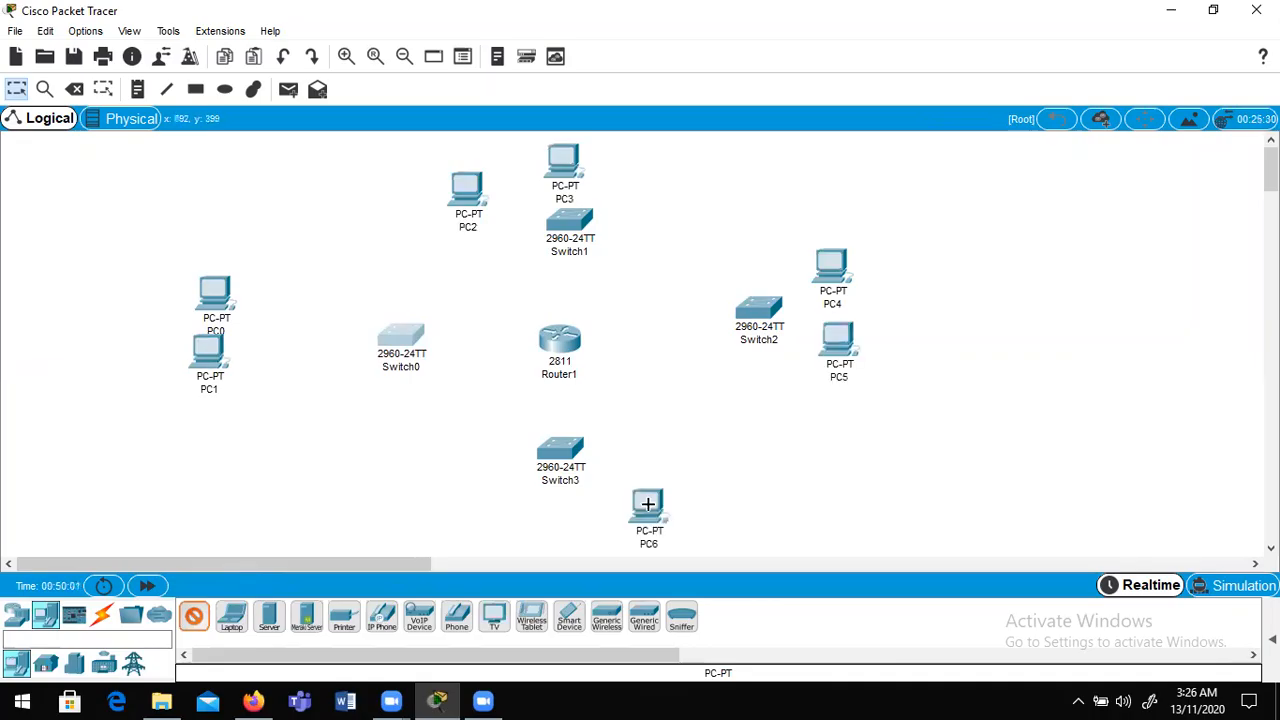
click(492, 520)
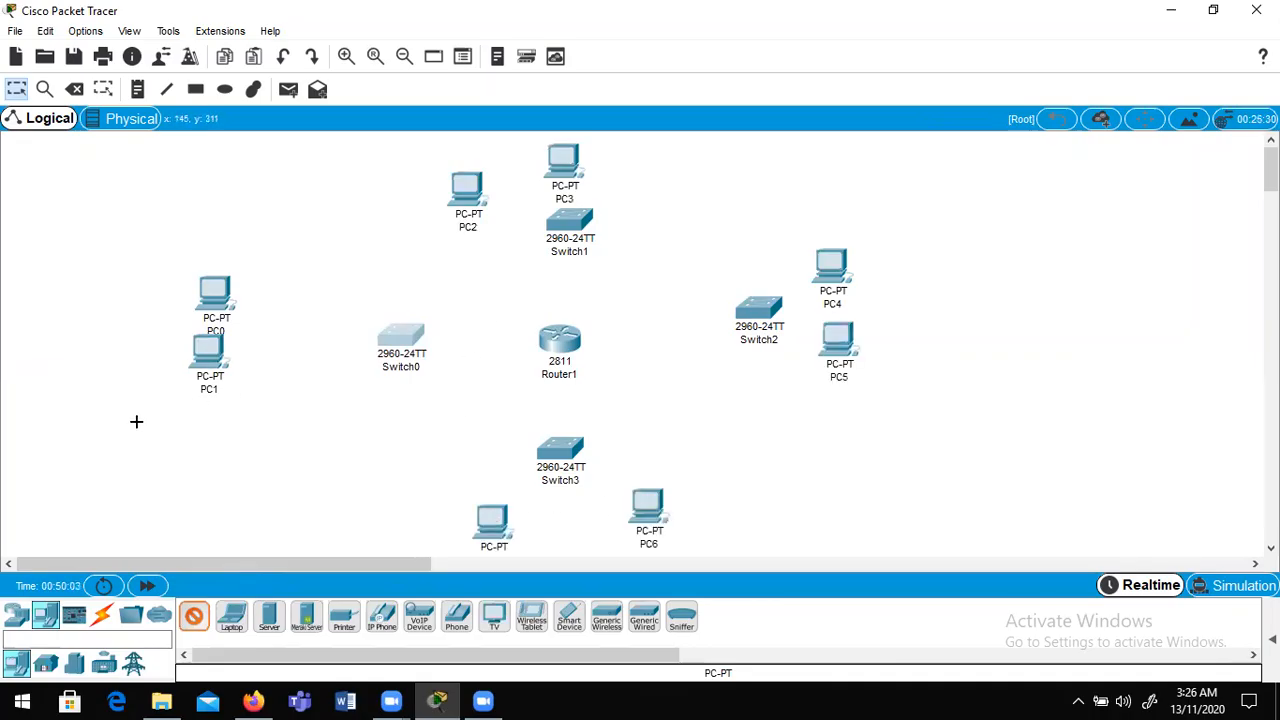
key(Escape)
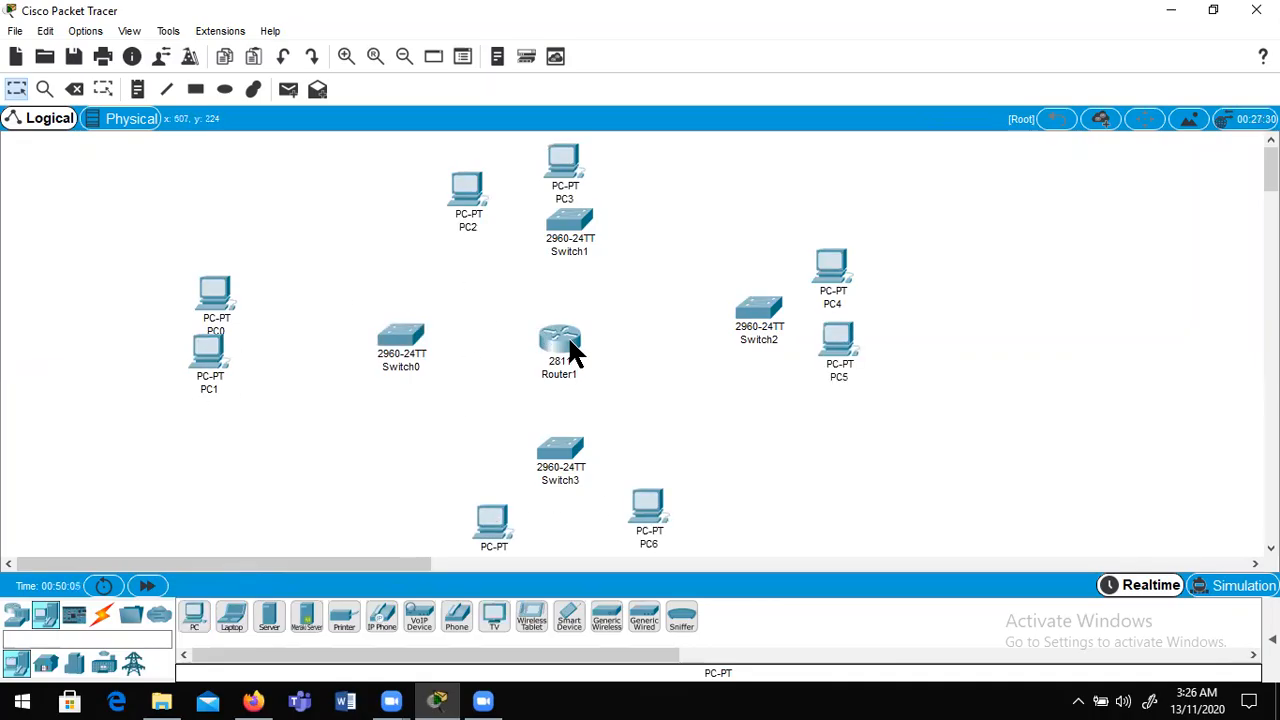
- Install an NM-4E module in Router1's large empty module slot and check the router's port list
mouse_move(570, 345)
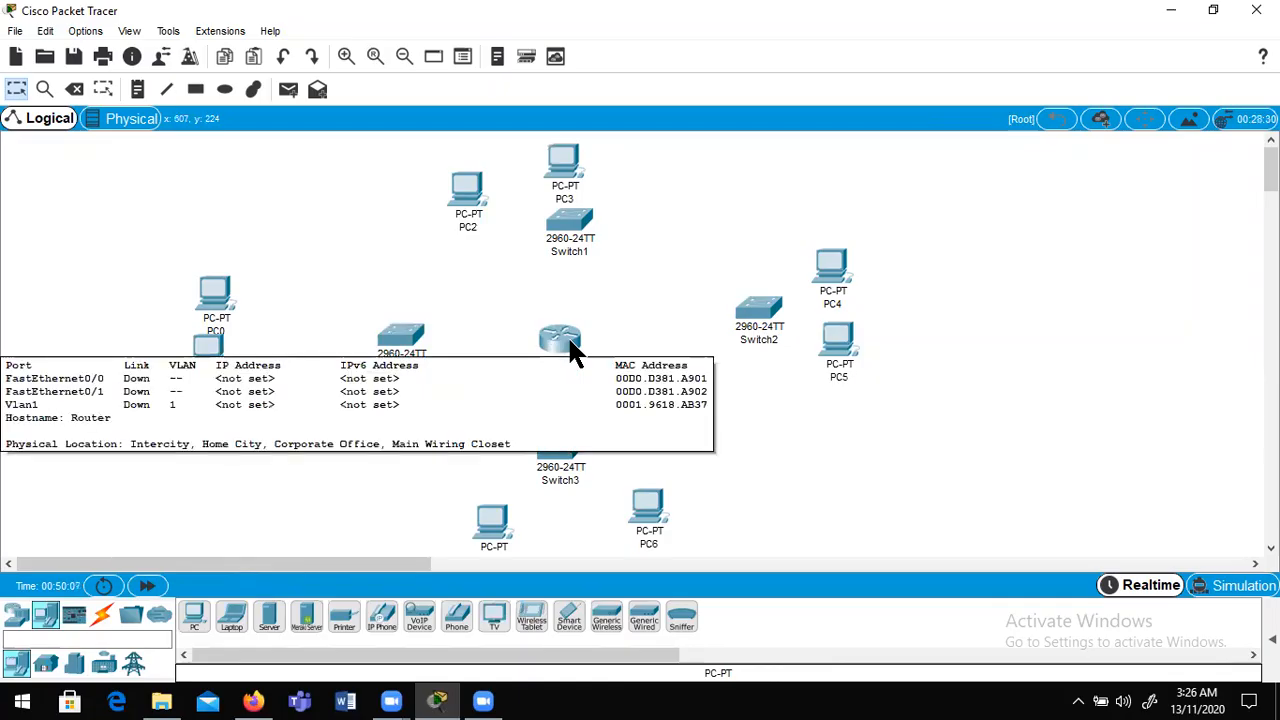
click(570, 340)
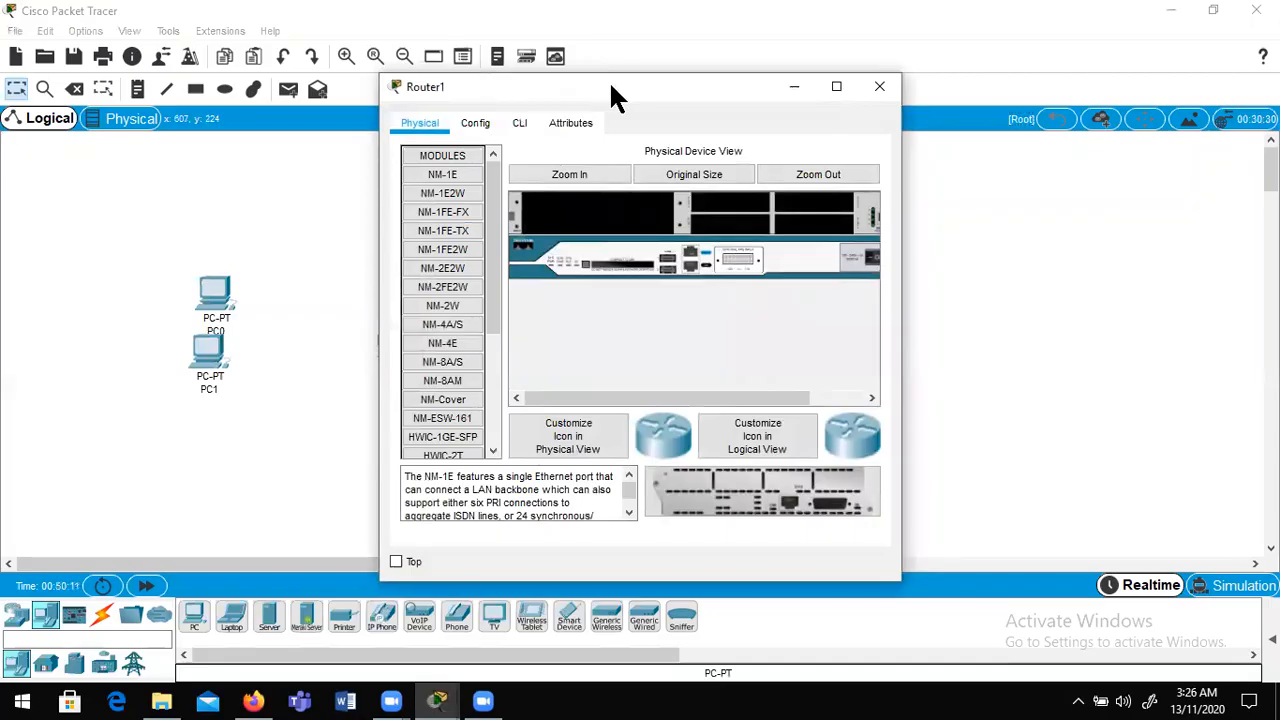
drag(607, 84, 817, 88)
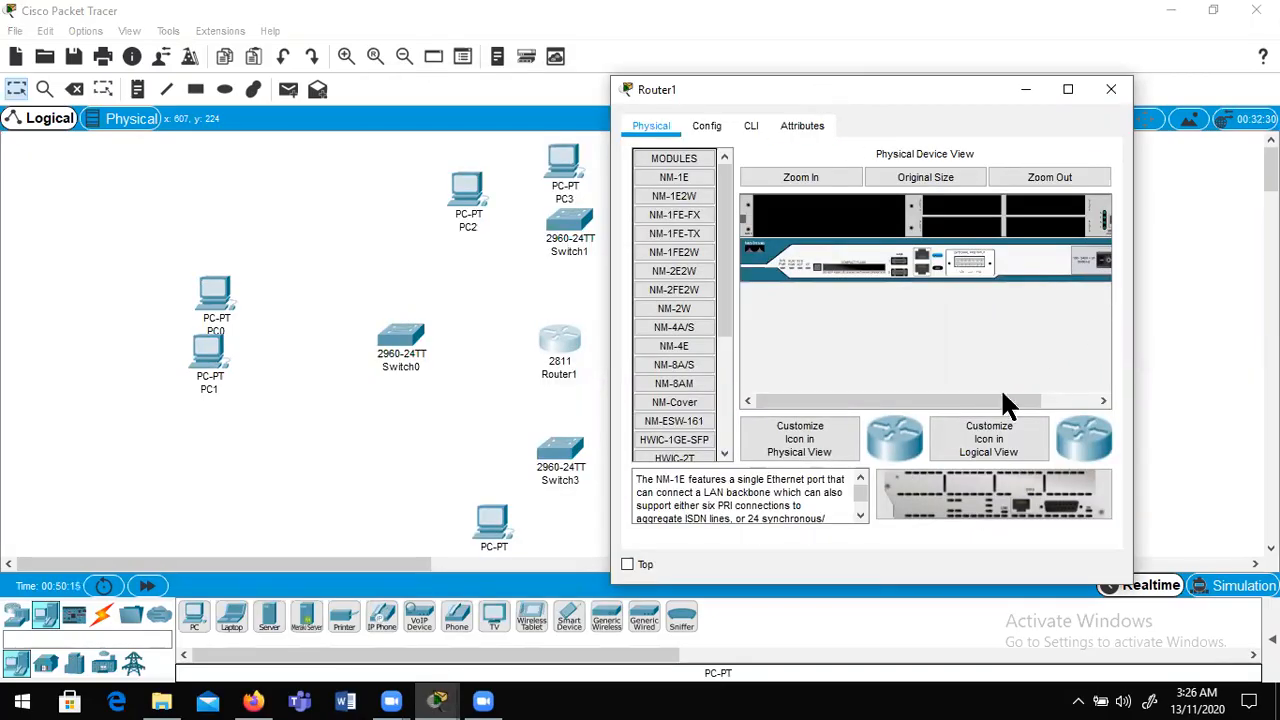
drag(927, 400, 1003, 401)
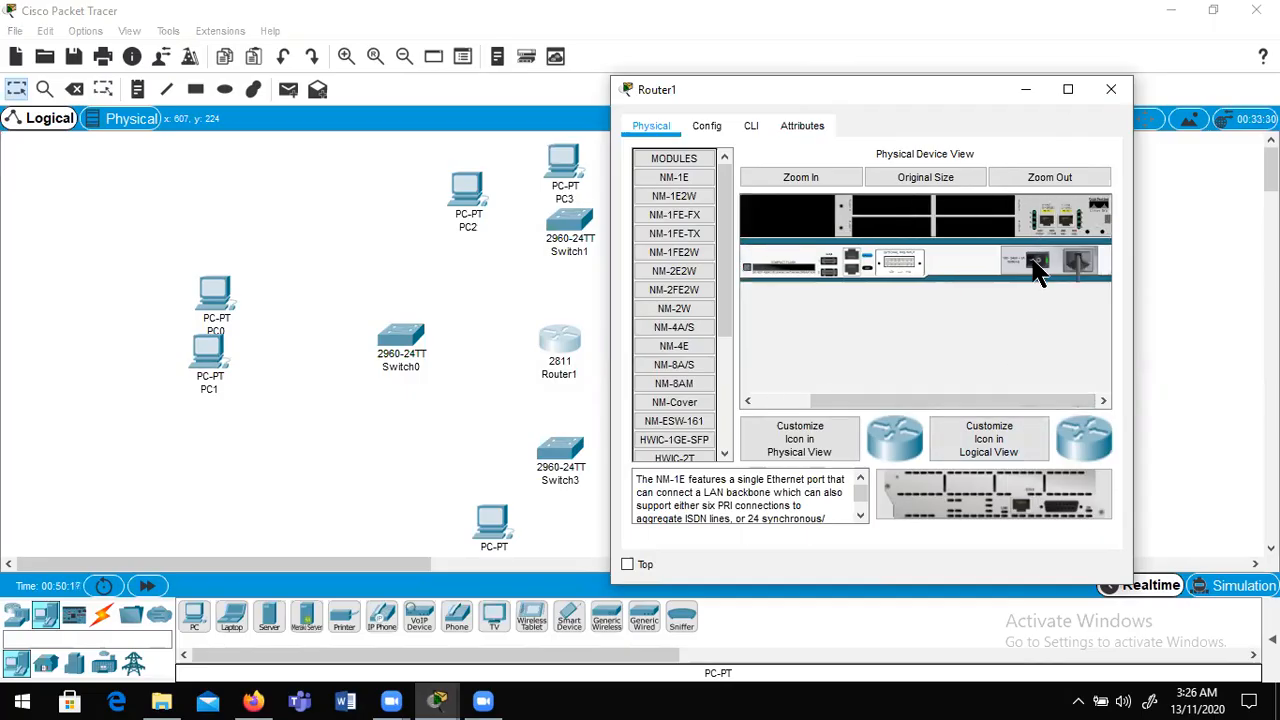
mouse_move(718, 262)
mouse_down()
mouse_move(720, 337)
mouse_move(724, 239)
mouse_up()
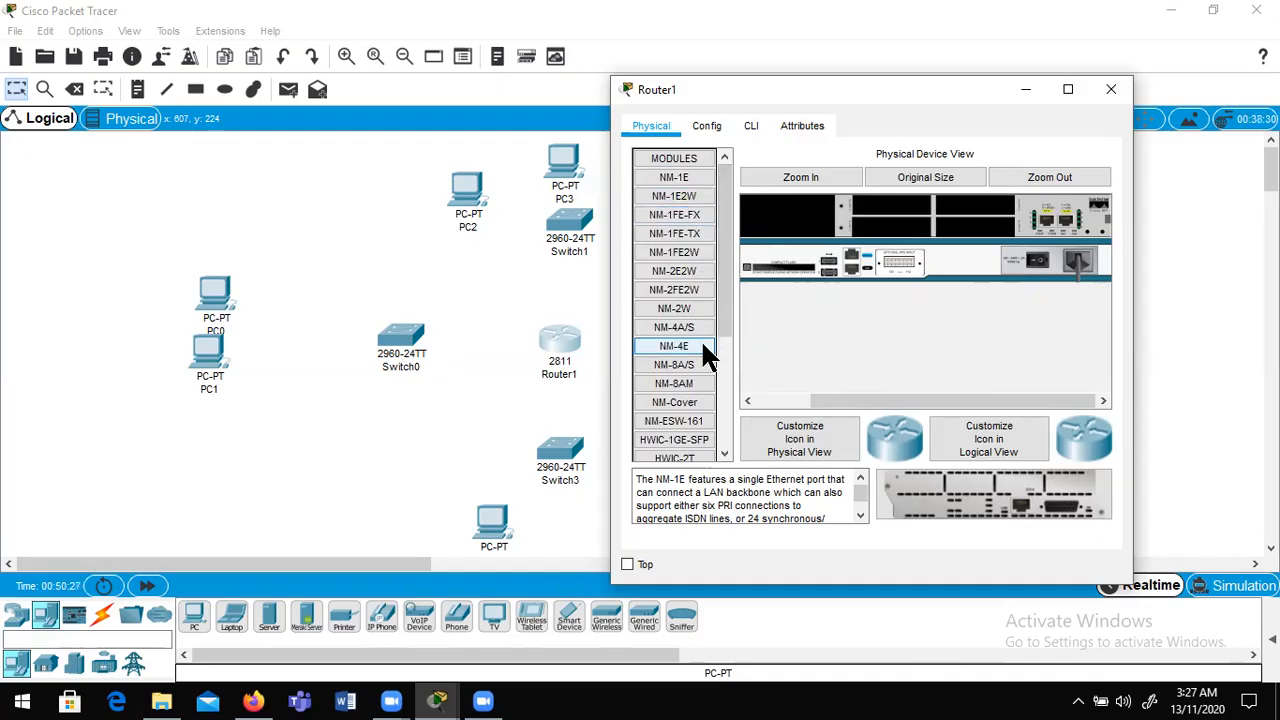
drag(686, 348, 815, 225)
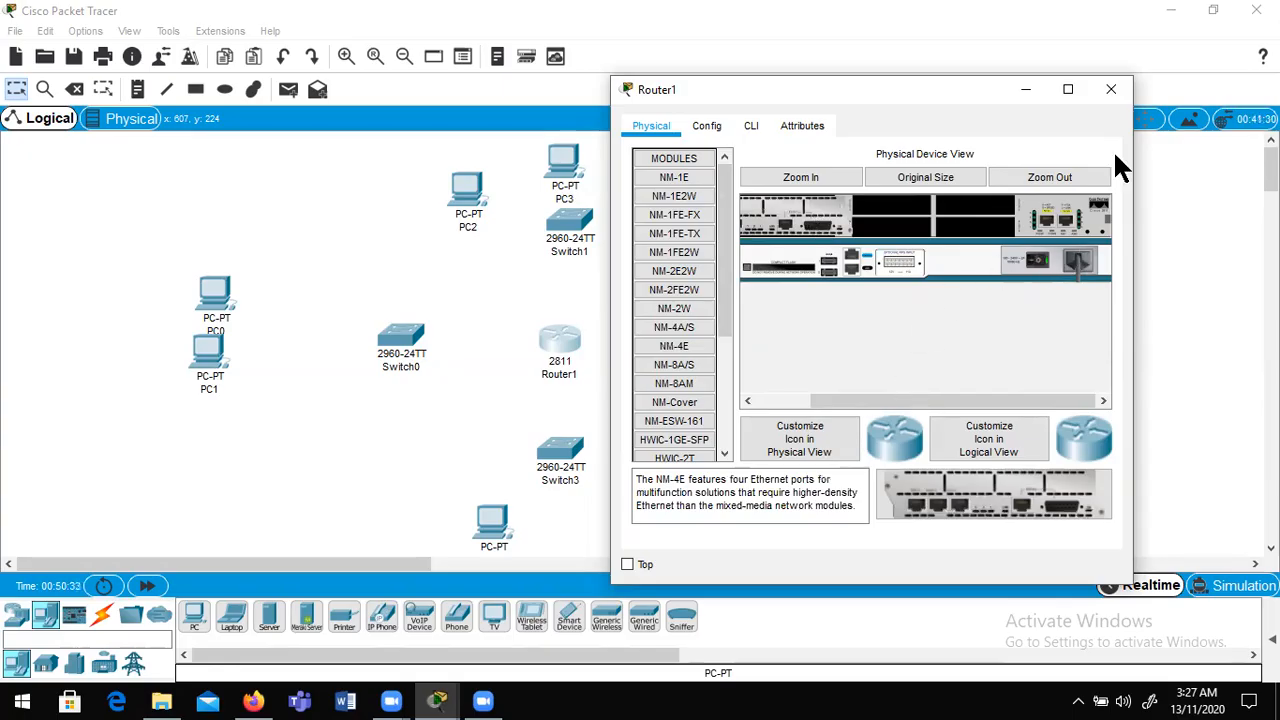
click(1110, 89)
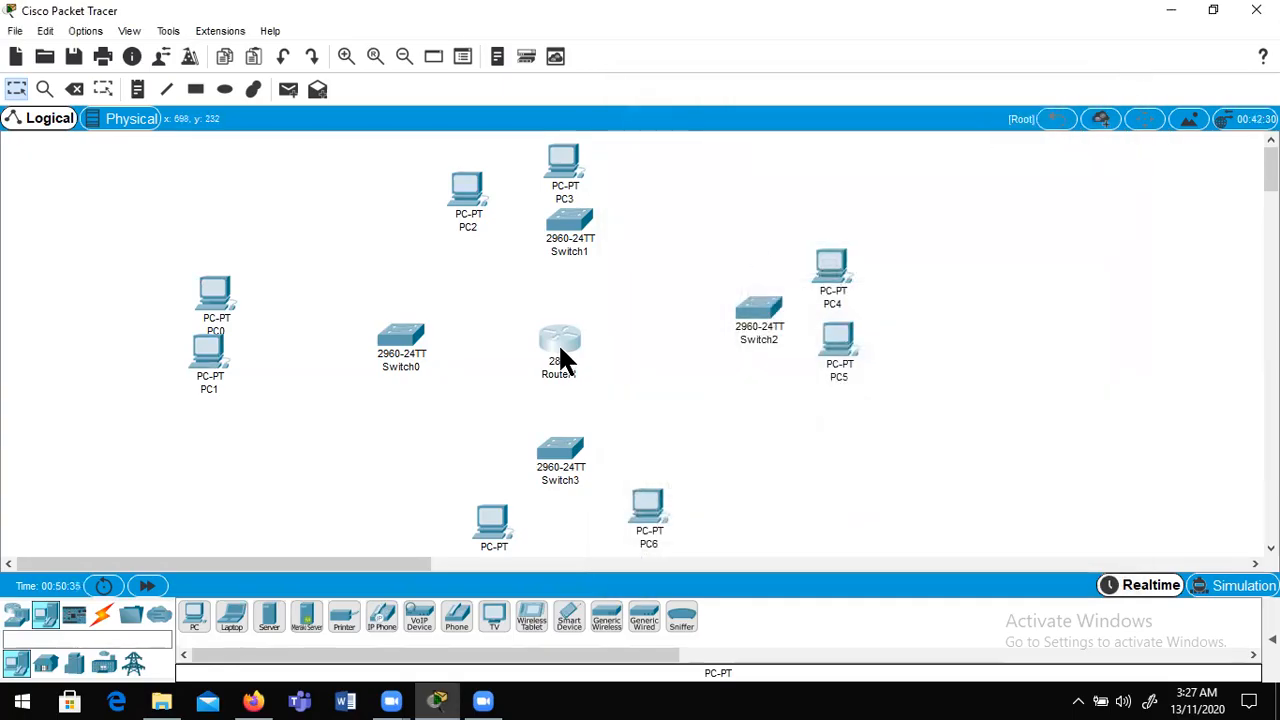
mouse_move(565, 358)
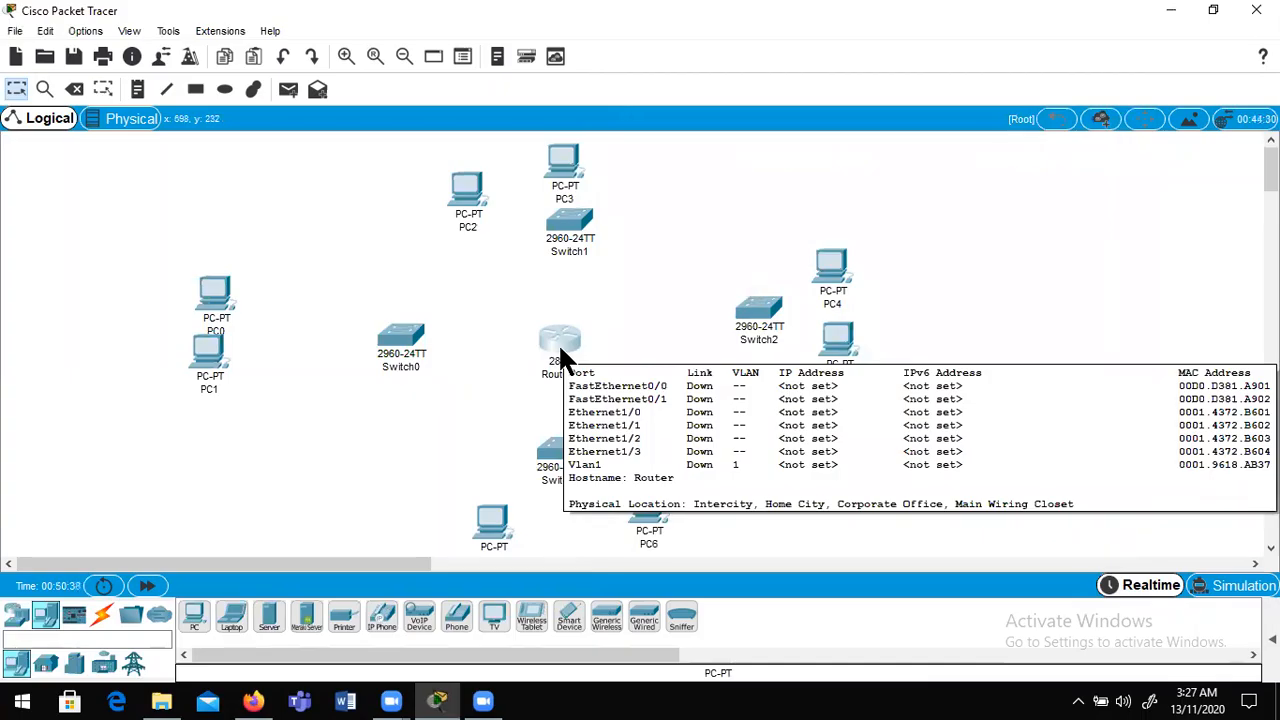
- Connect Router1 to Switch1, Switch2, Switch3 and Switch0, using the automatically chosen connection type
click(101, 614)
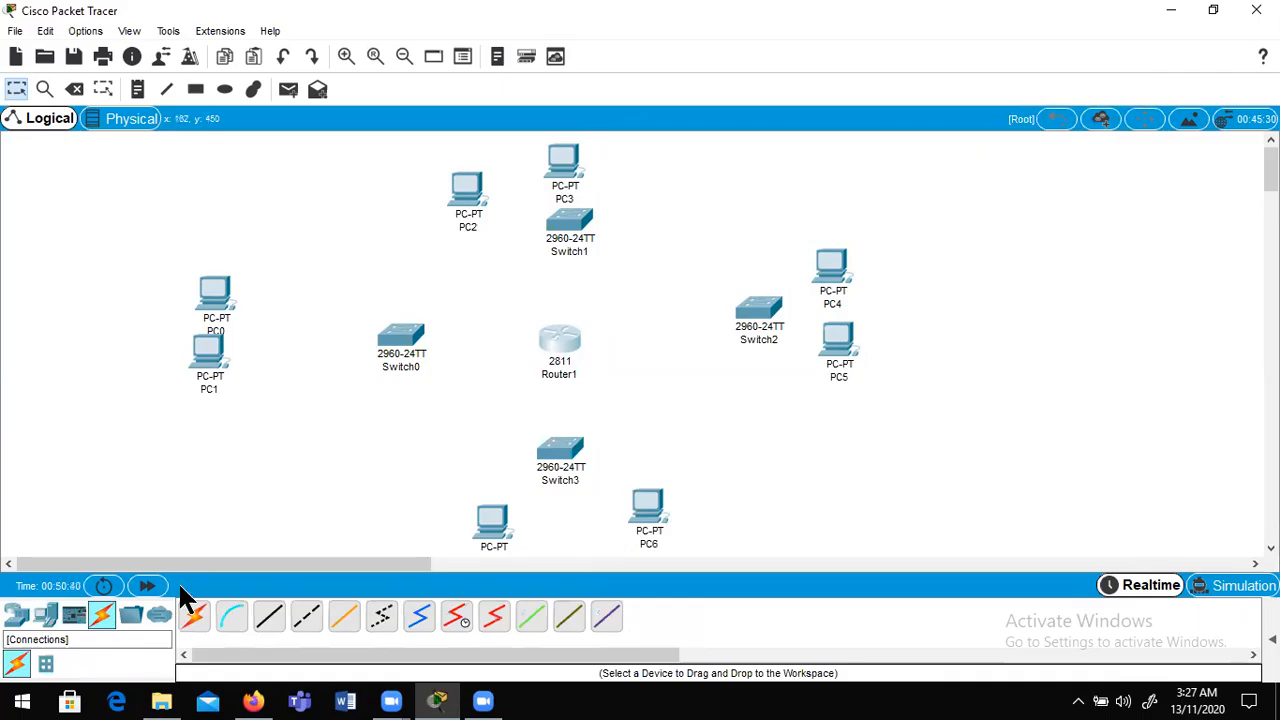
click(198, 620)
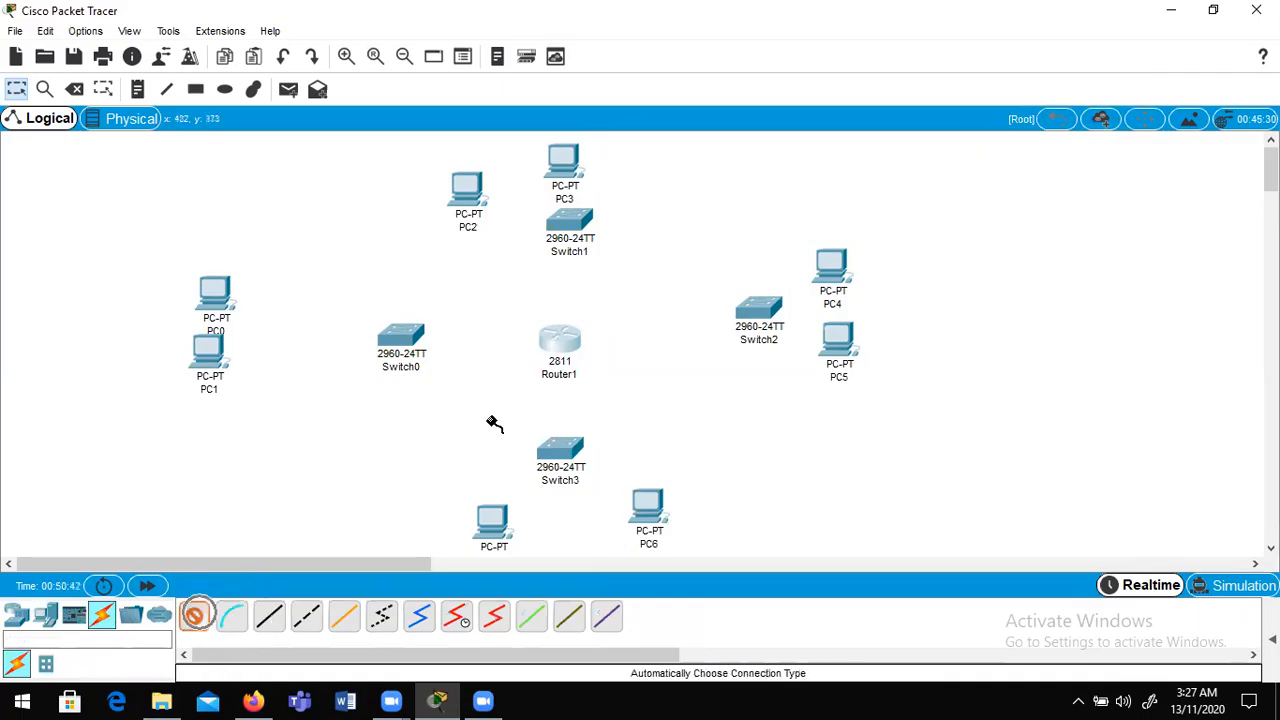
click(561, 344)
click(566, 226)
click(561, 342)
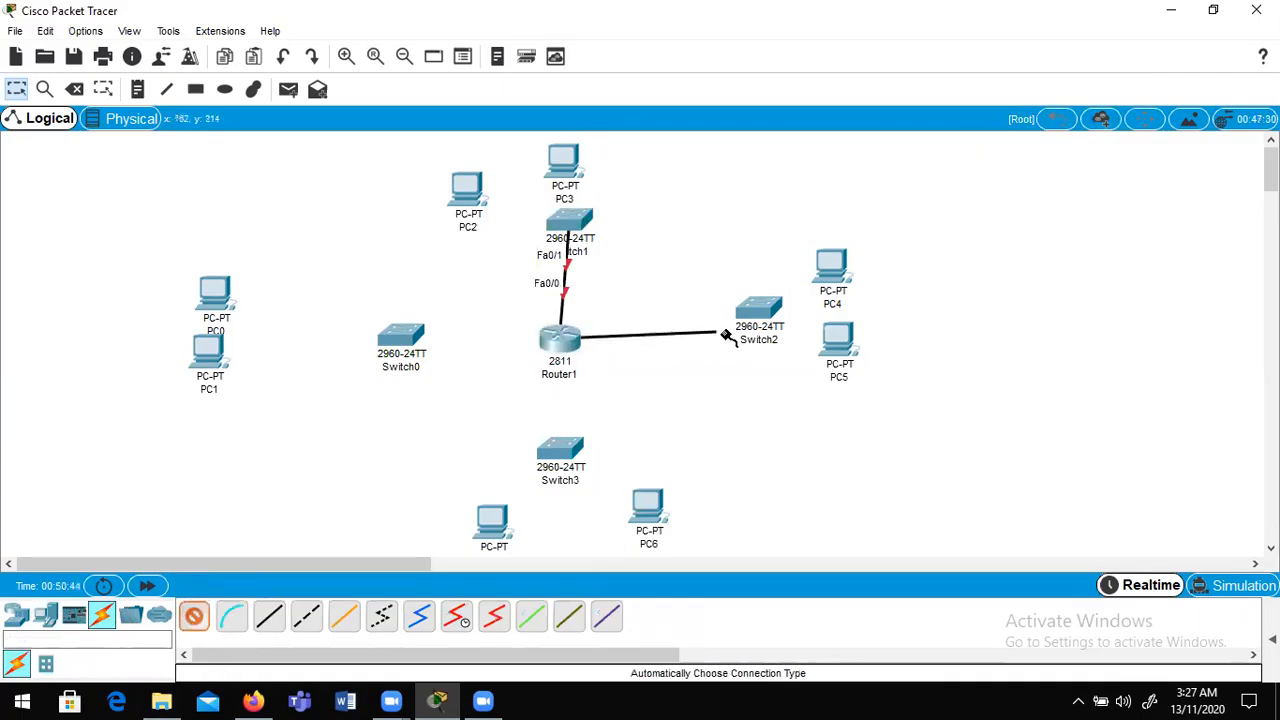
click(758, 312)
click(559, 345)
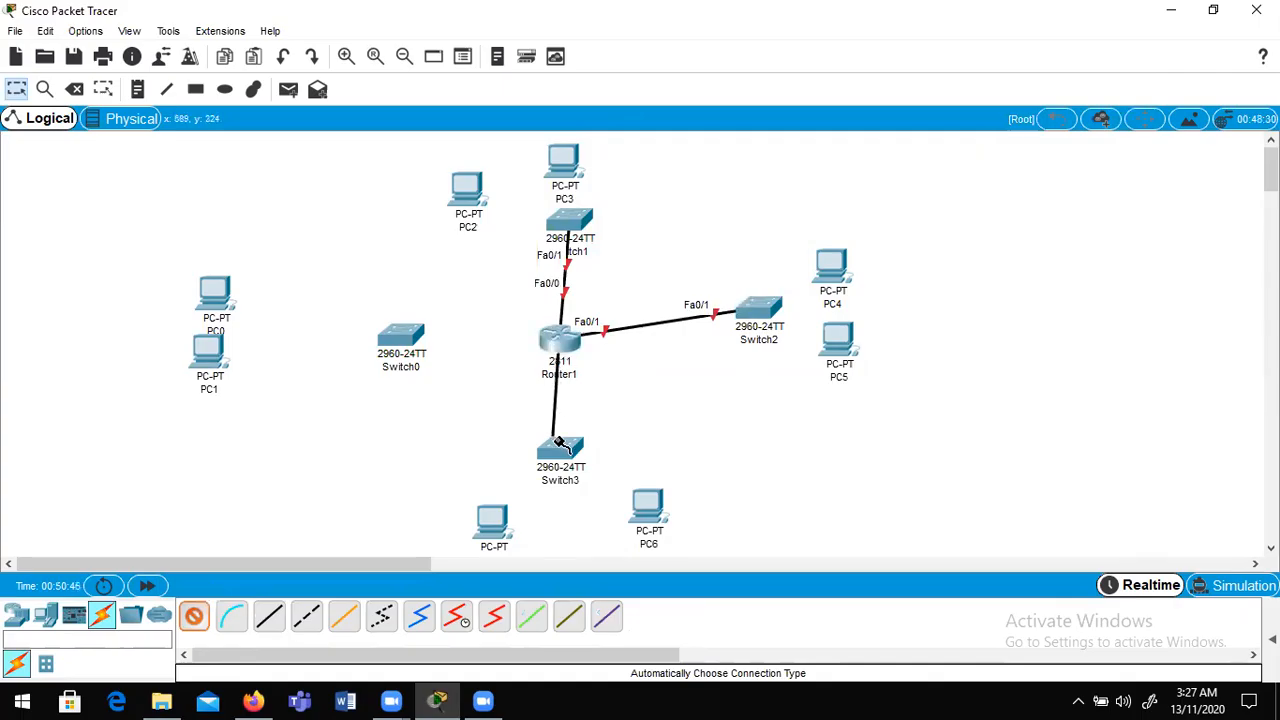
click(560, 450)
click(557, 342)
click(410, 340)
- Connect PC0 and PC1 to Switch0, and PC2 and PC3 to Switch1, using automatic connections
click(217, 296)
click(395, 333)
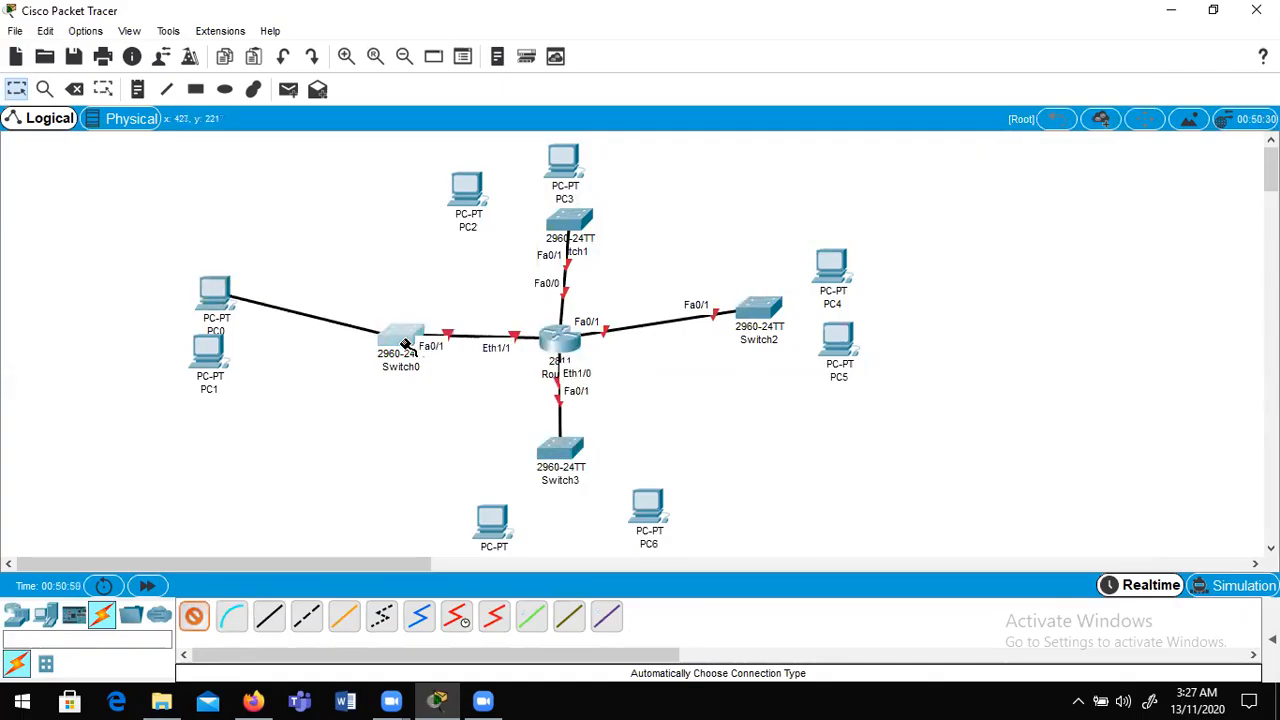
click(209, 347)
click(398, 337)
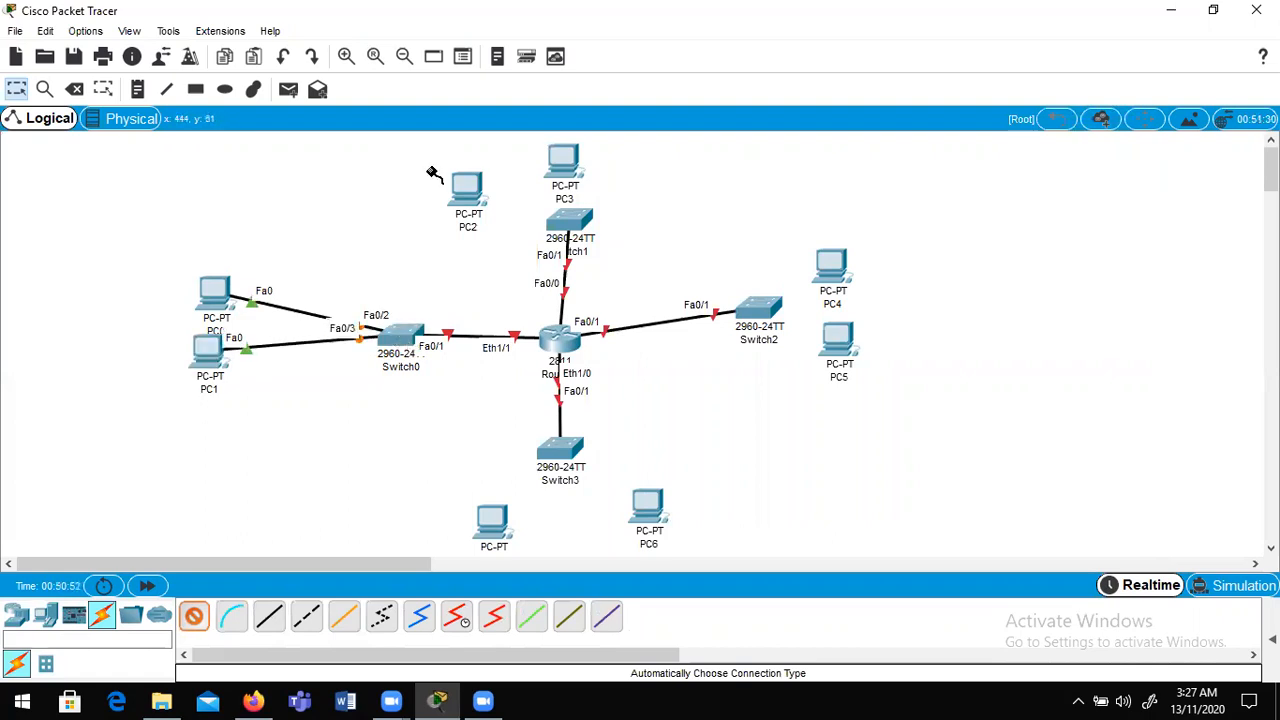
click(466, 189)
click(570, 225)
click(563, 160)
click(570, 225)
- Connect PC4 and PC5 to Switch2, and the two PCs below Switch3 to Switch3, using automatic connections
click(830, 266)
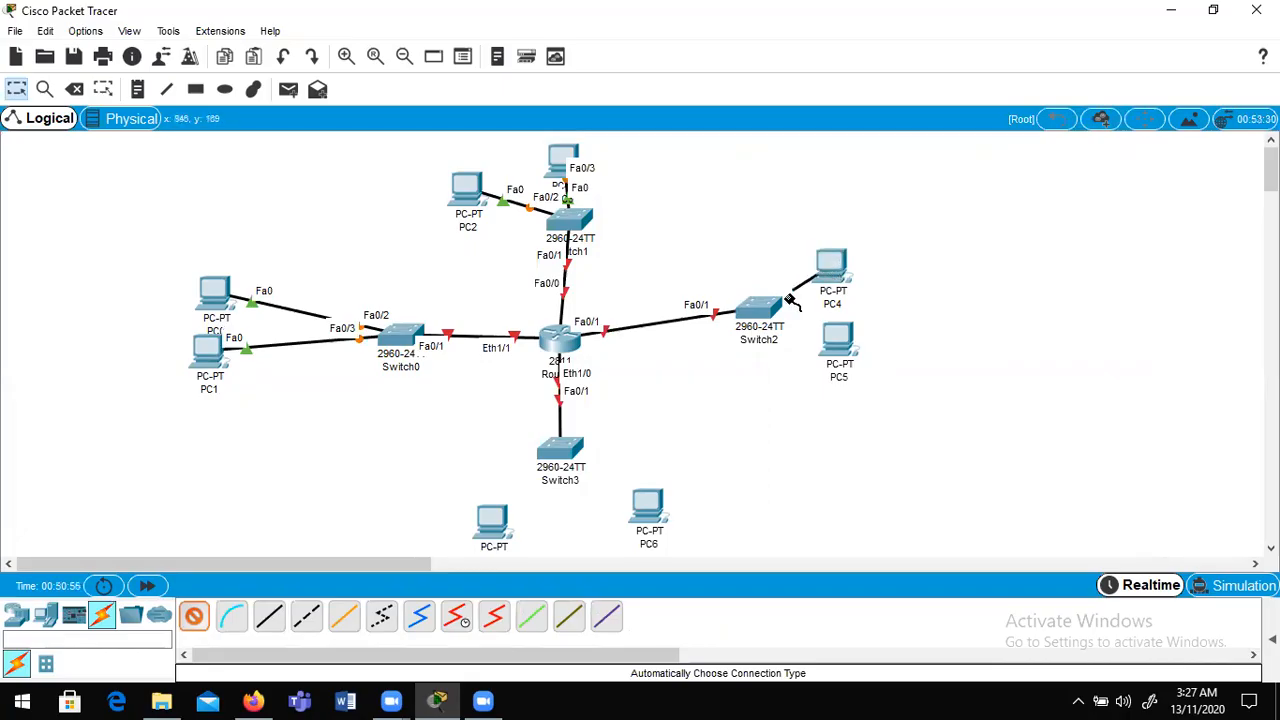
click(757, 306)
click(840, 340)
click(757, 306)
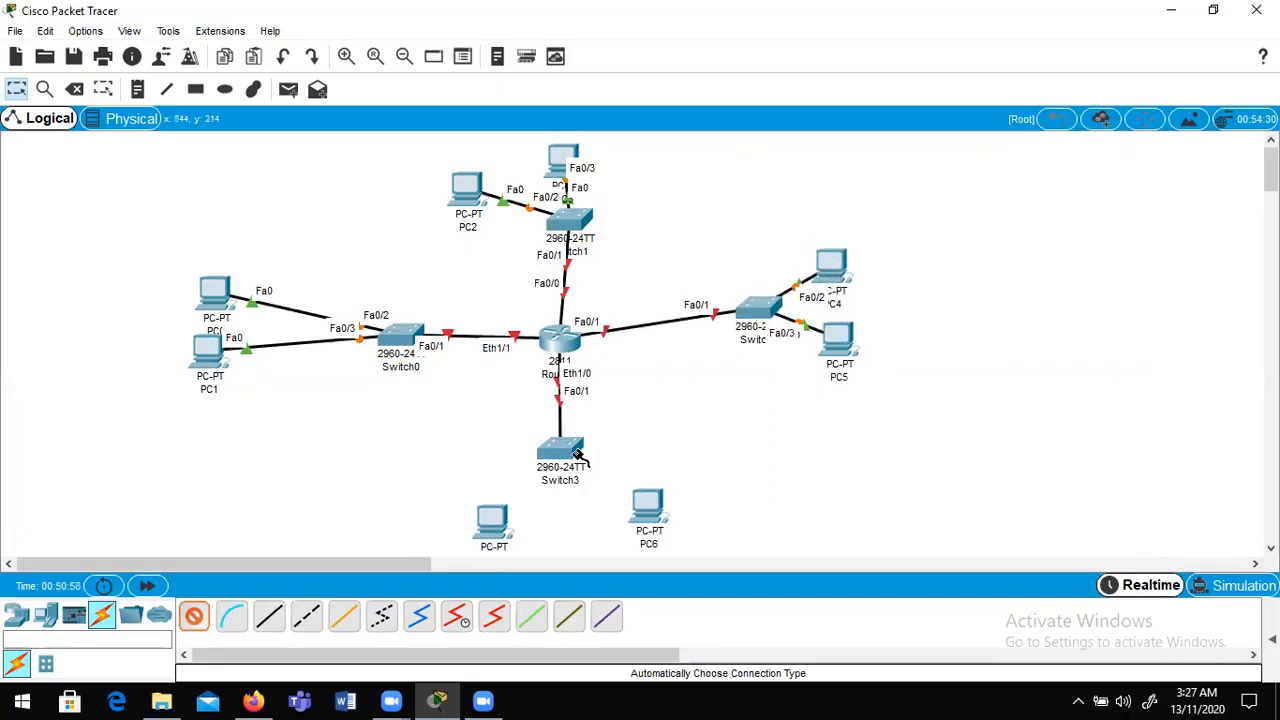
click(490, 525)
click(560, 448)
click(649, 510)
click(565, 450)
- Label the Switch0 subnet with a note reading 192.168.100.0/26 beside PC0 and PC1
click(138, 90)
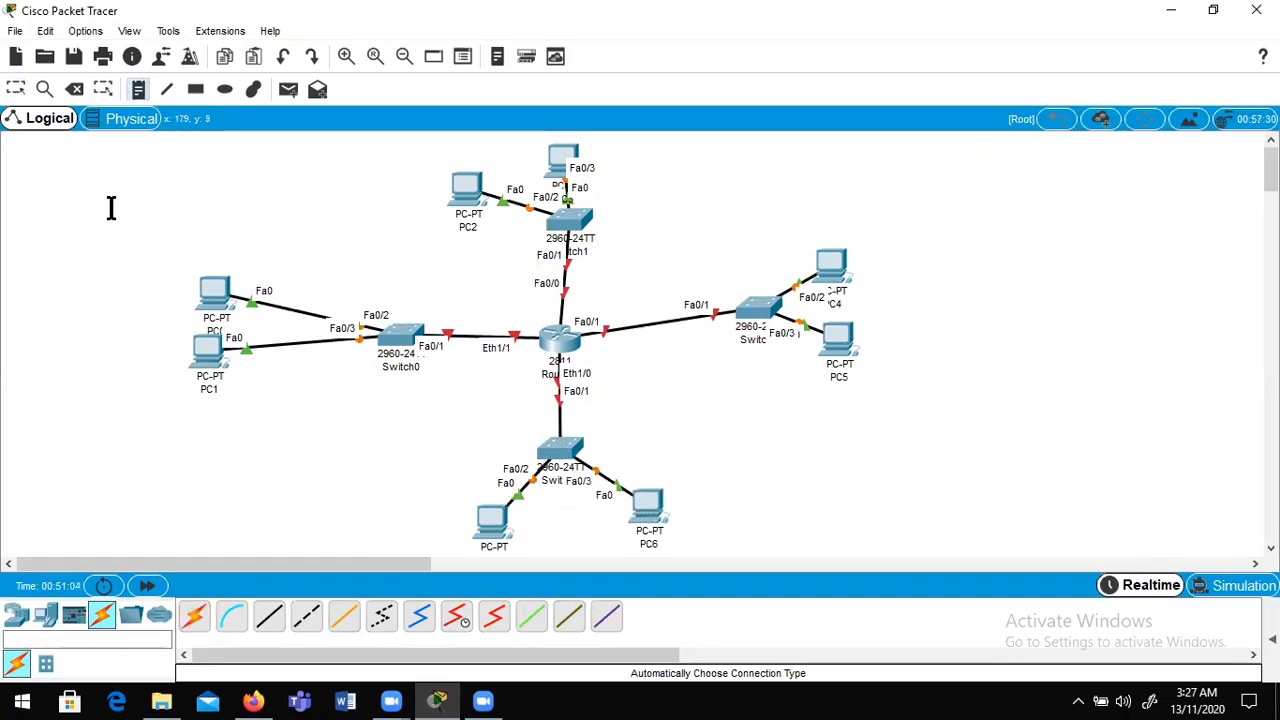
click(122, 306)
text(192.168.1)
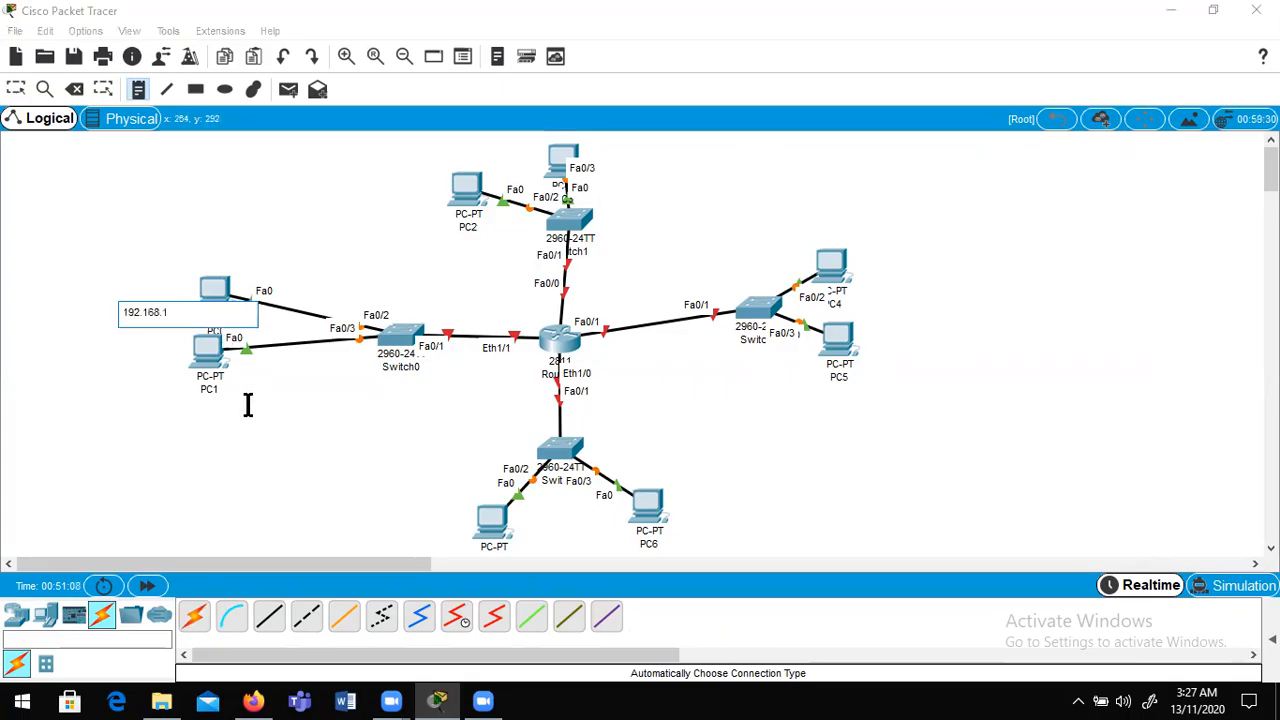
text(00.0/26)
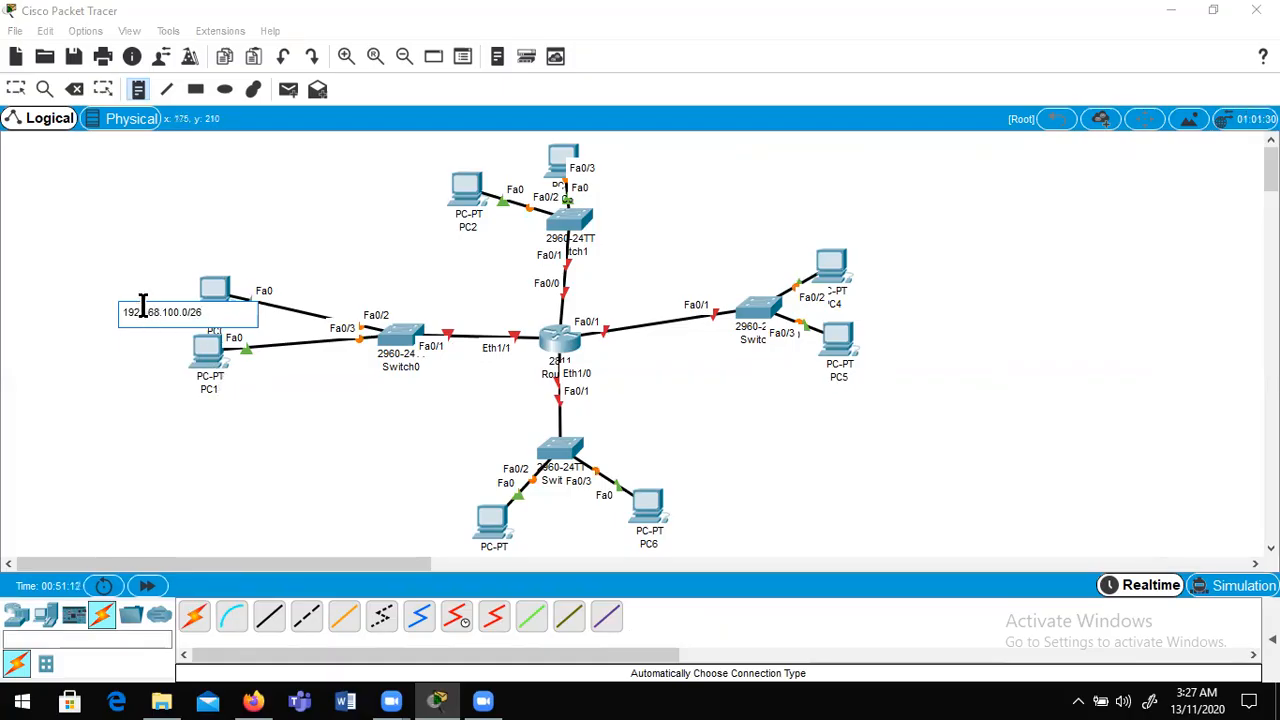
- Label the Switch1 subnet with a note reading 192.168.100.64/26 above PC2
click(142, 82)
click(142, 85)
click(455, 152)
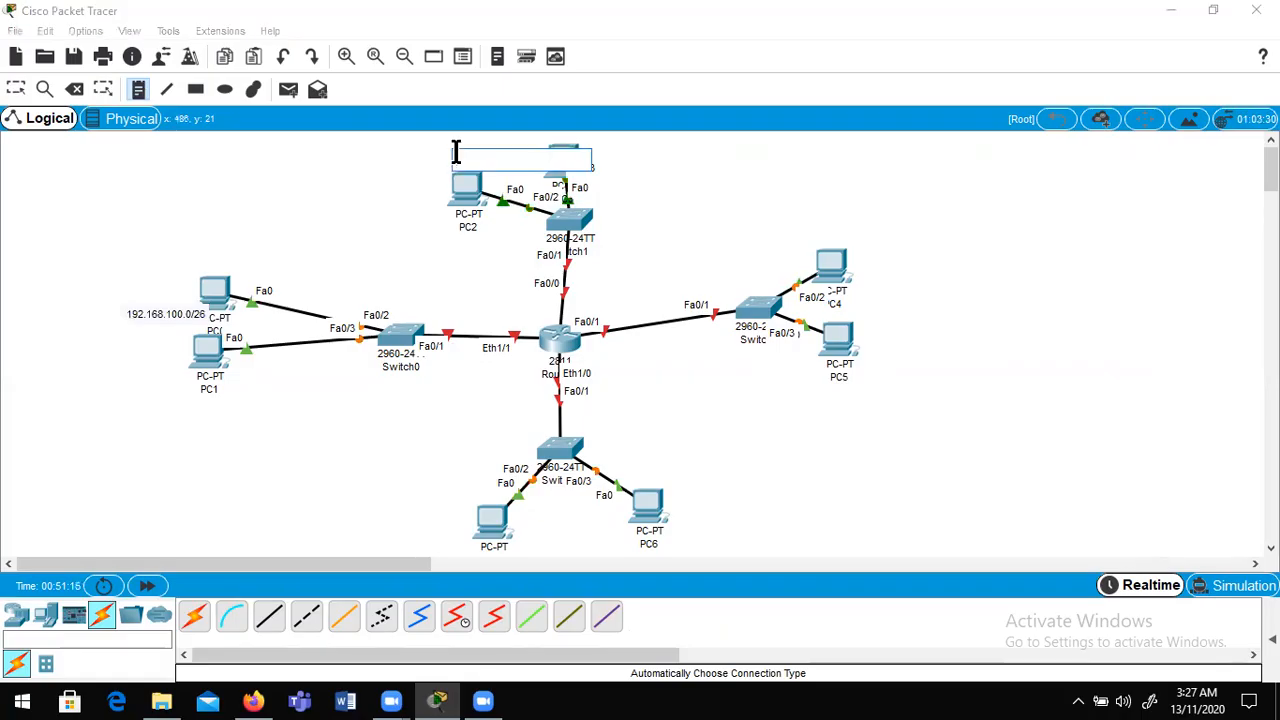
text(192.168)
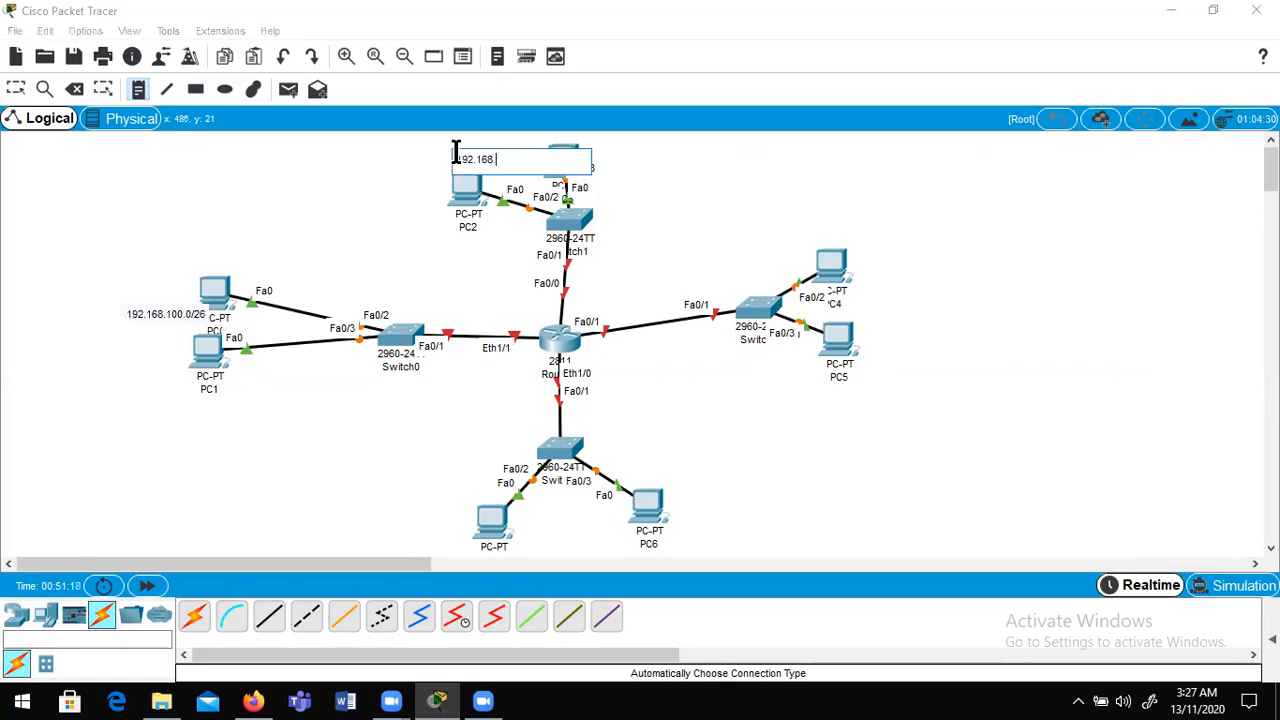
text(.100.64/26)
- Label the PC4 and PC5 subnet with a note reading 192.168.100.128/26 to the right of the two PCs
click(136, 88)
click(923, 323)
text(192.168)
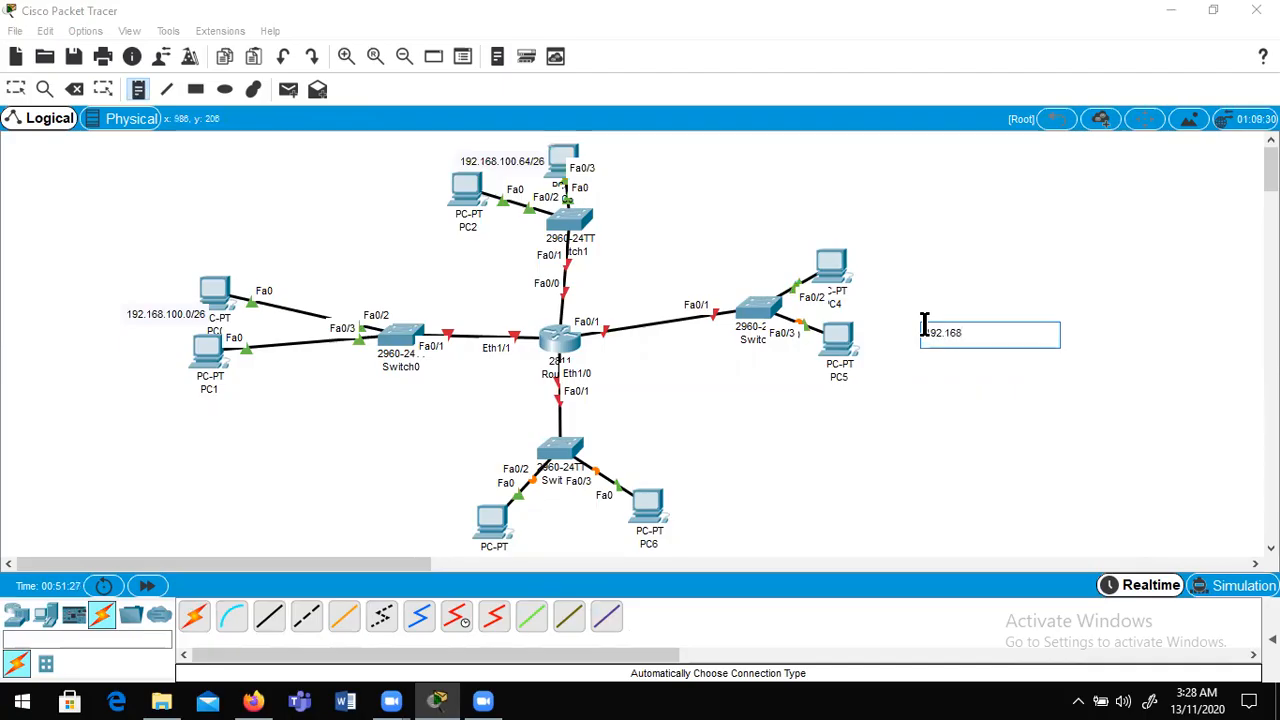
text(.100.1)
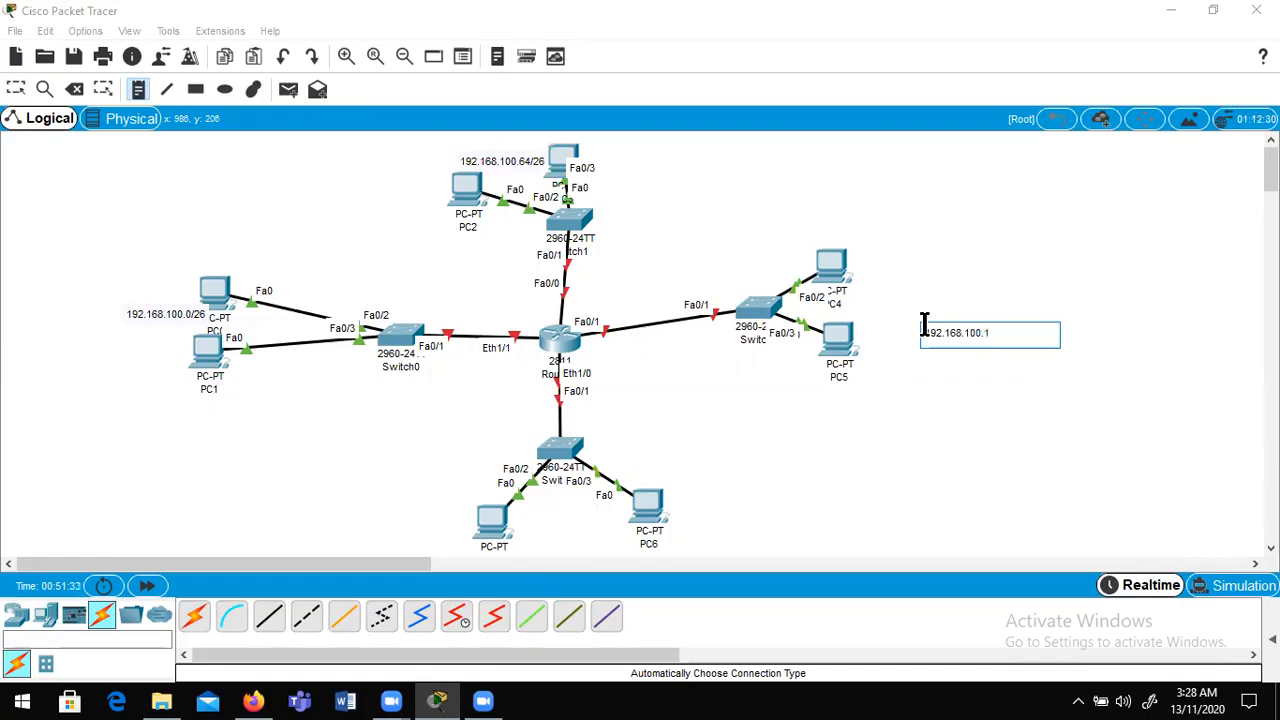
text(6)
click(669, 530)
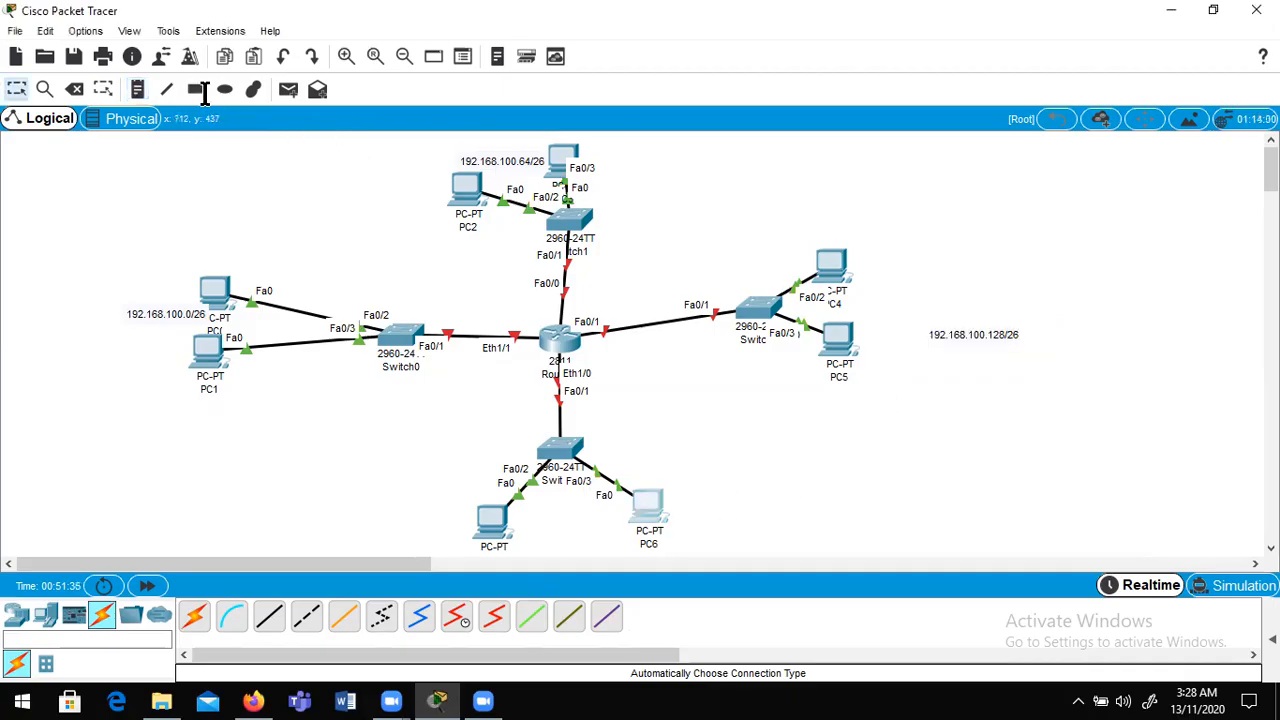
- Add a note reading 192.168.100.192/26 for the Switch3 subnet and place it between the two PCs below the switch
click(136, 91)
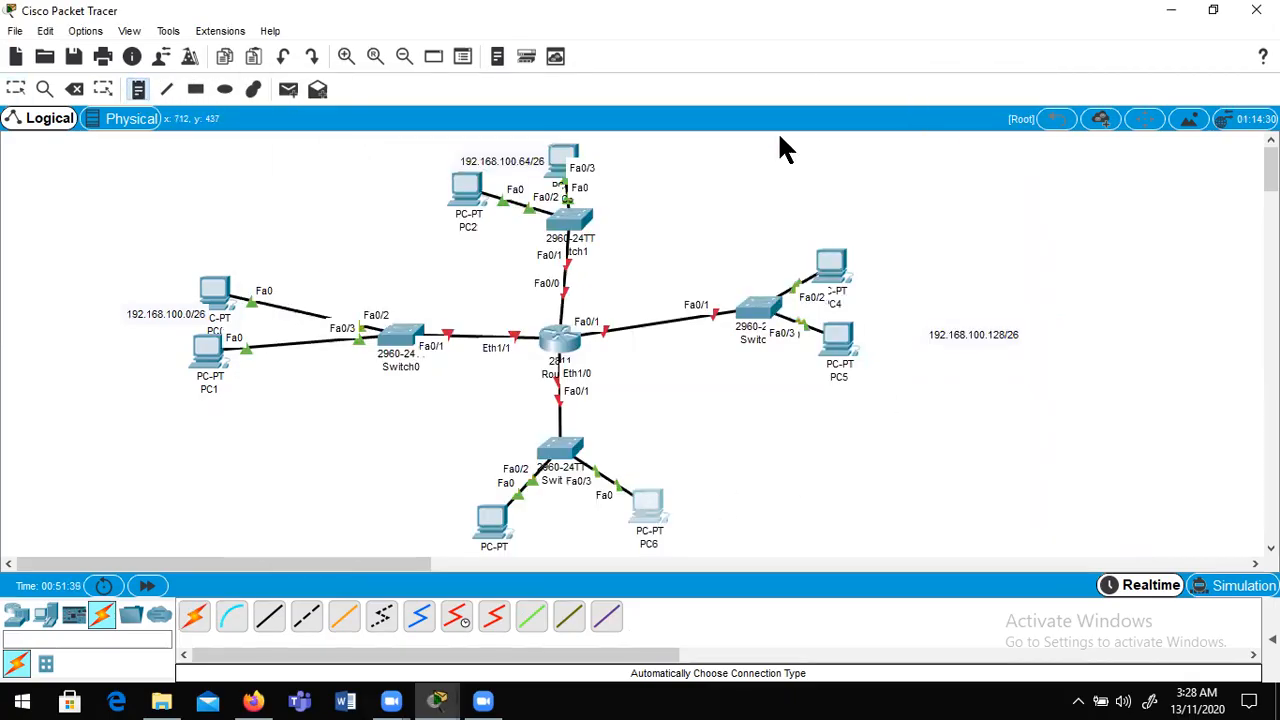
click(580, 516)
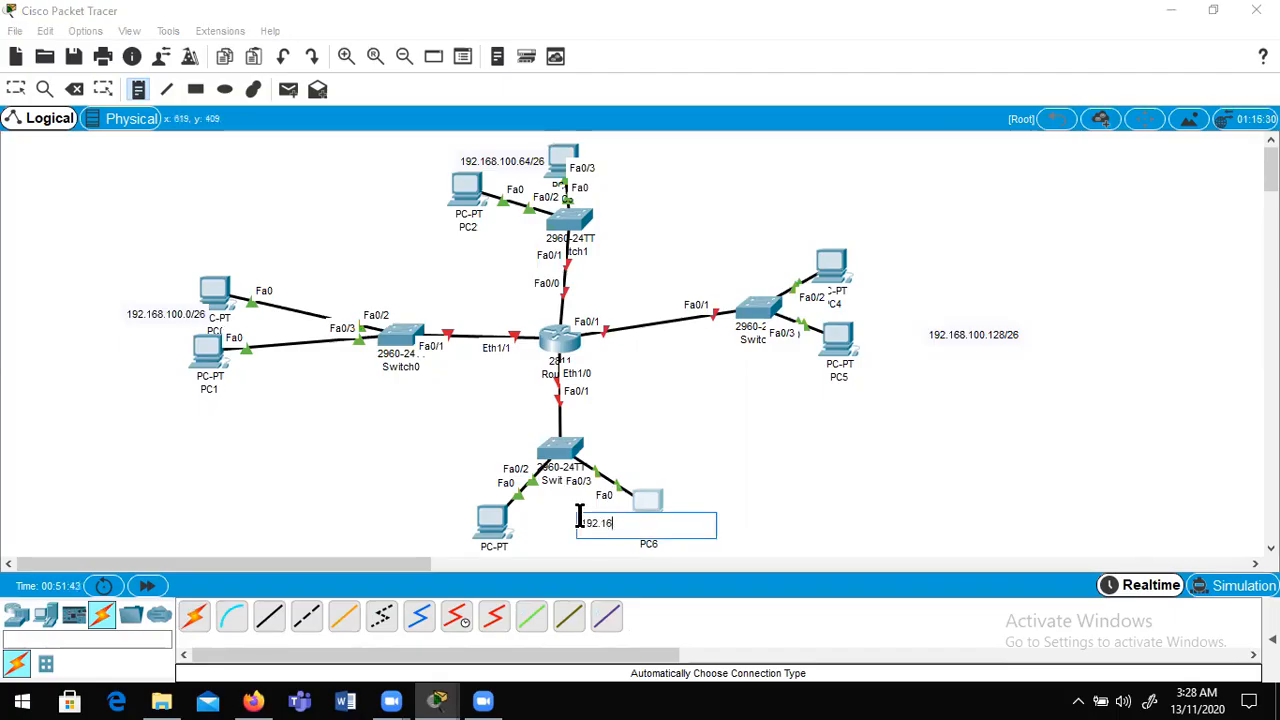
text(192.168.100.192/26)
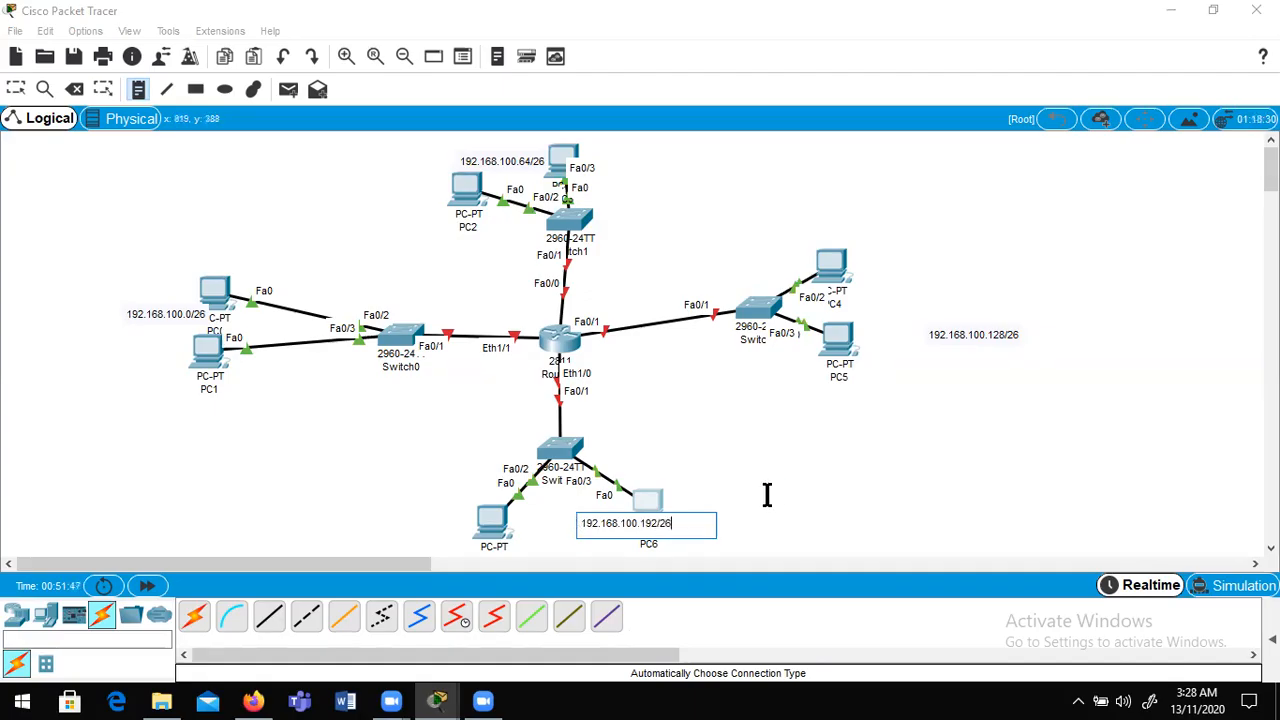
click(767, 494)
drag(604, 527, 559, 530)
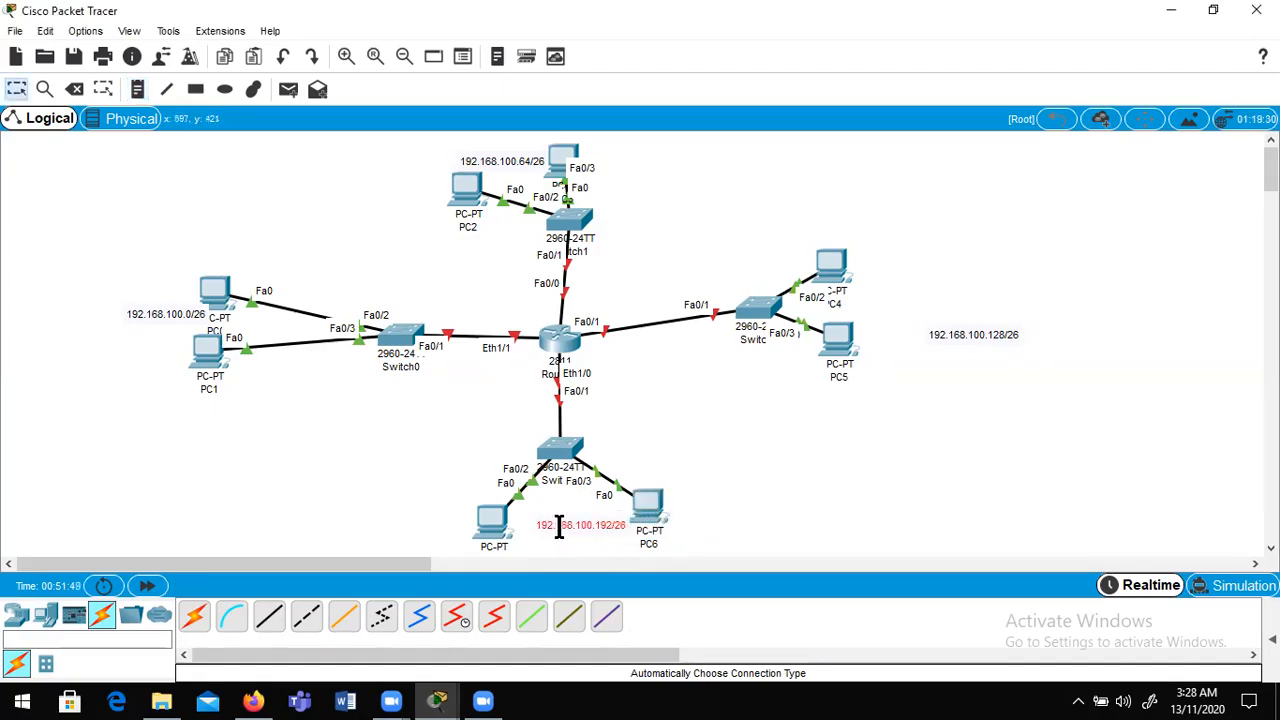
- Move PC0 and PC1 clear of their subnet label, and space out PC3, PC2 and Switch1 around theirs
click(214, 288)
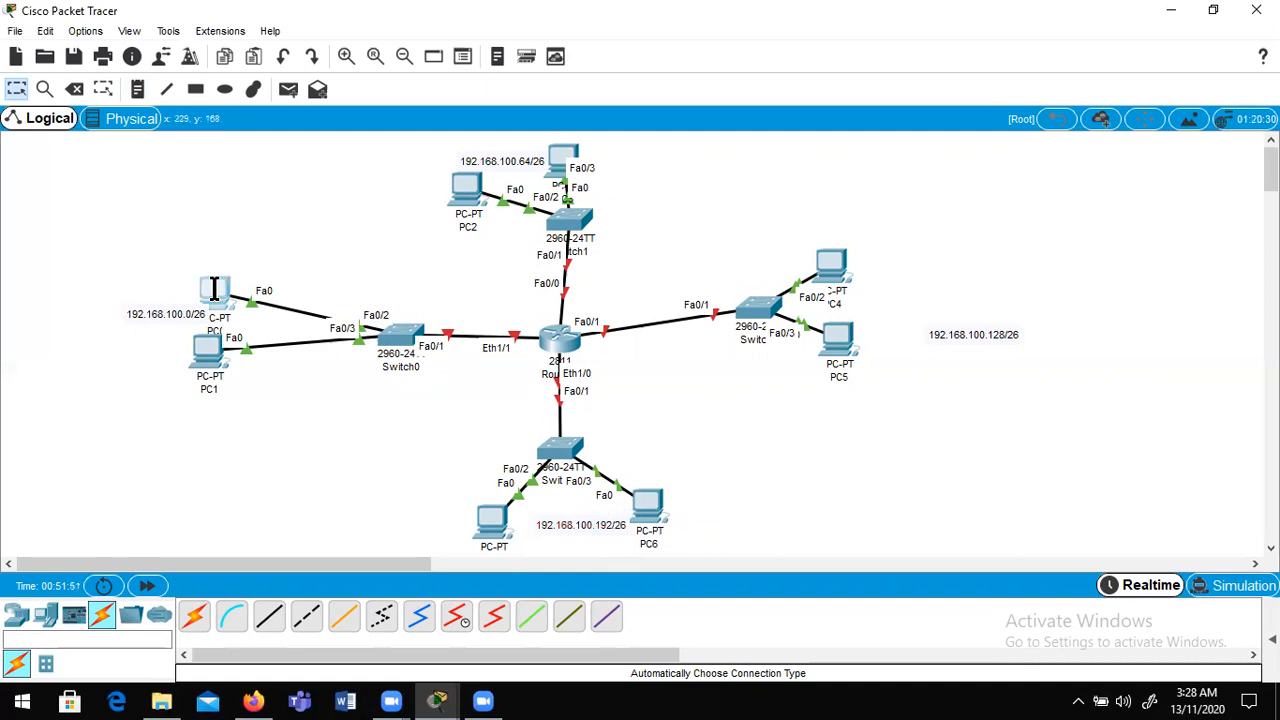
drag(214, 288, 245, 295)
drag(196, 348, 237, 369)
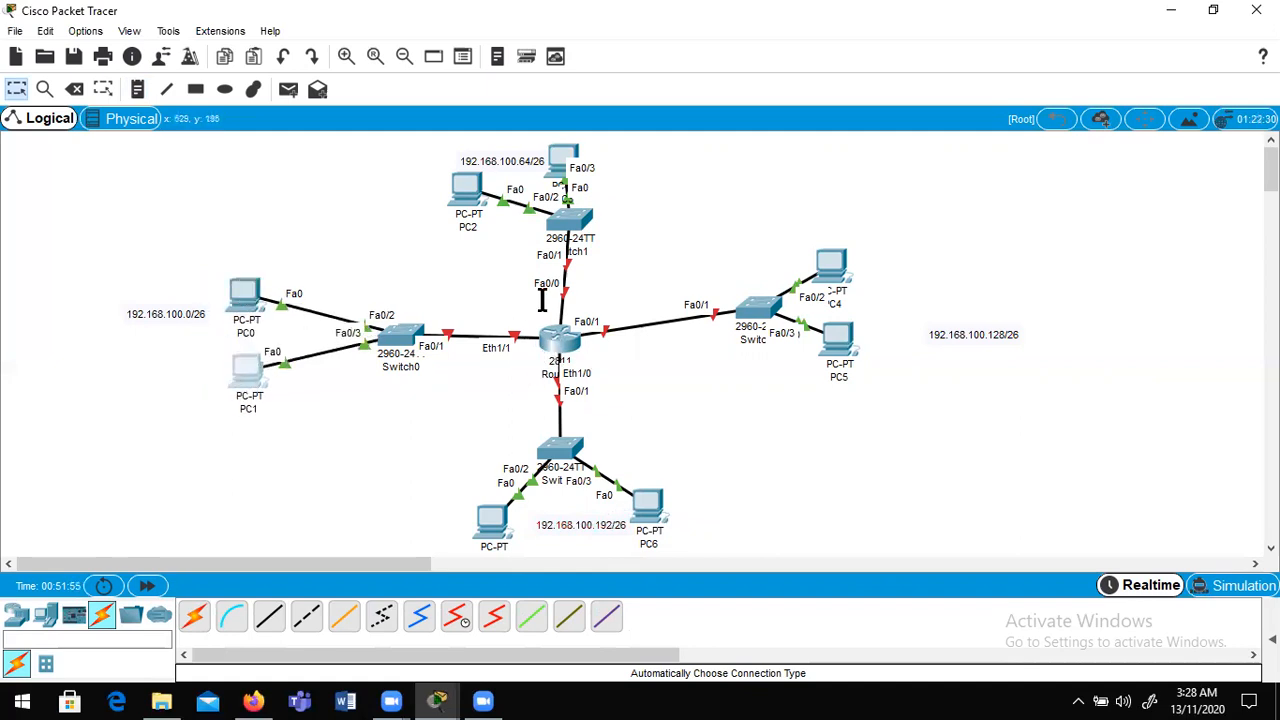
drag(561, 155, 620, 161)
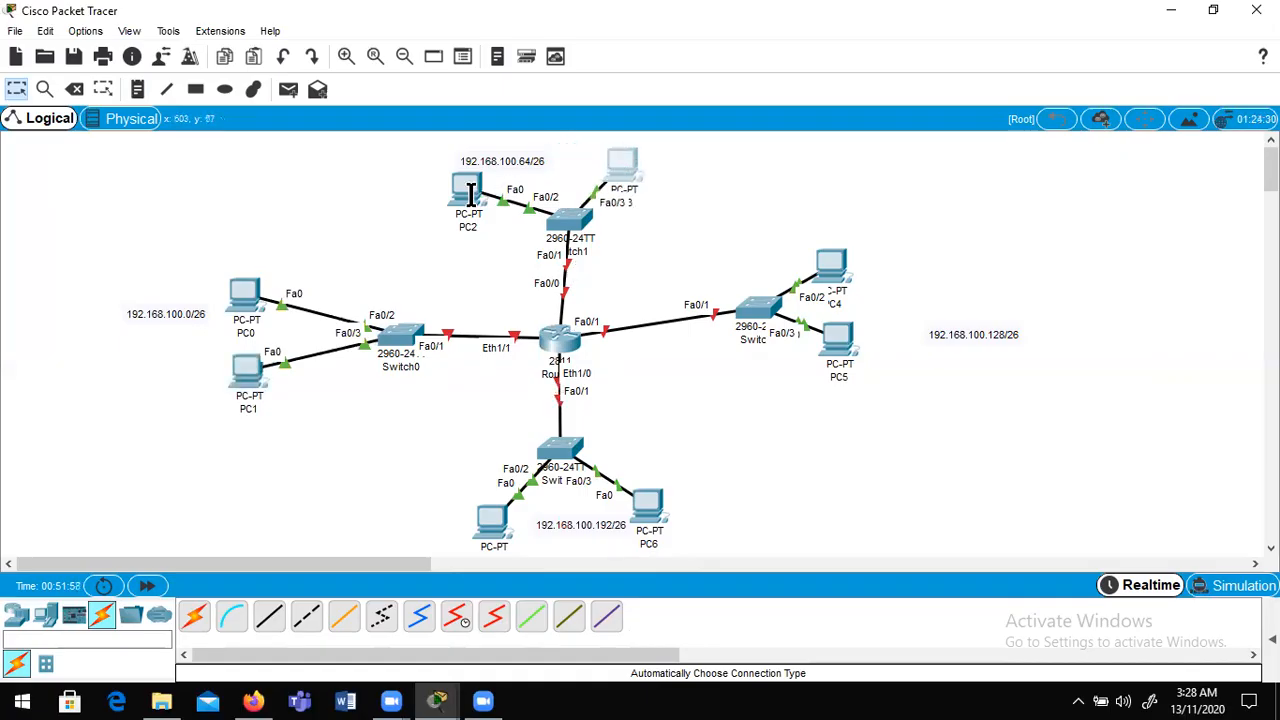
drag(470, 193, 489, 193)
drag(558, 222, 545, 223)
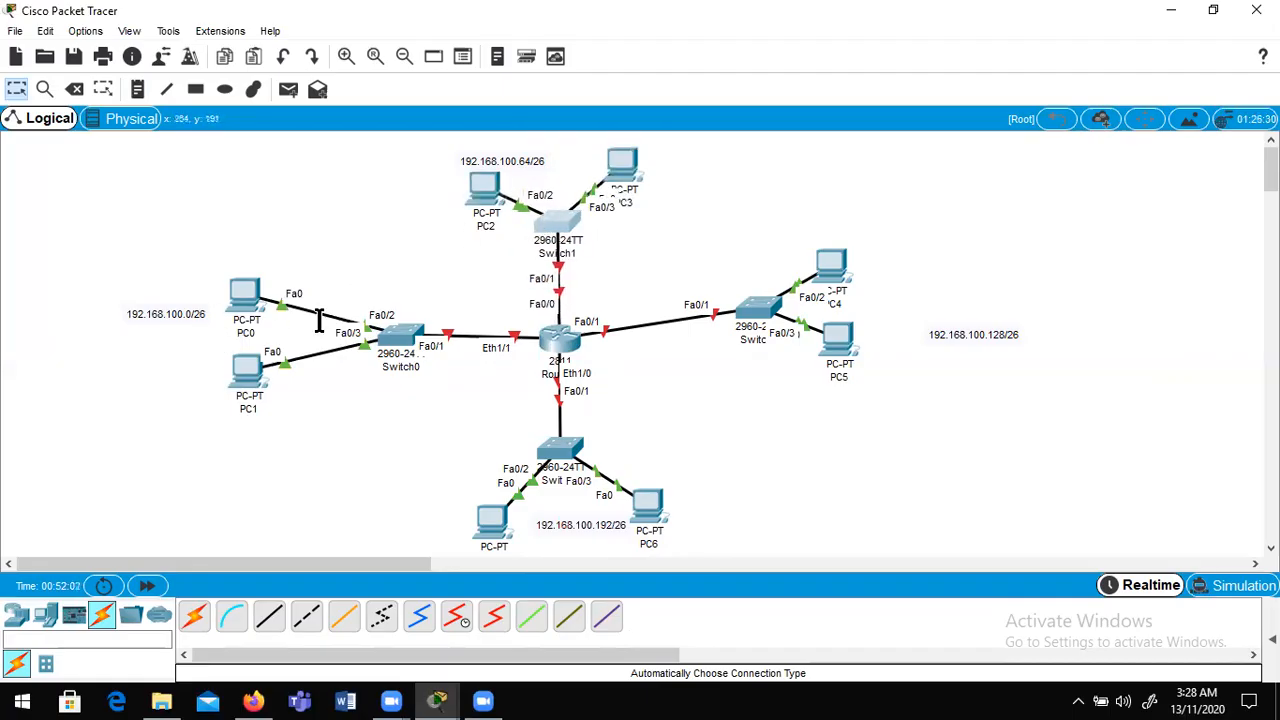
- Turn on Router1's Ethernet1/1 port and give it IP address 192.168.100.1 with subnet mask 255.255.255.192
click(555, 340)
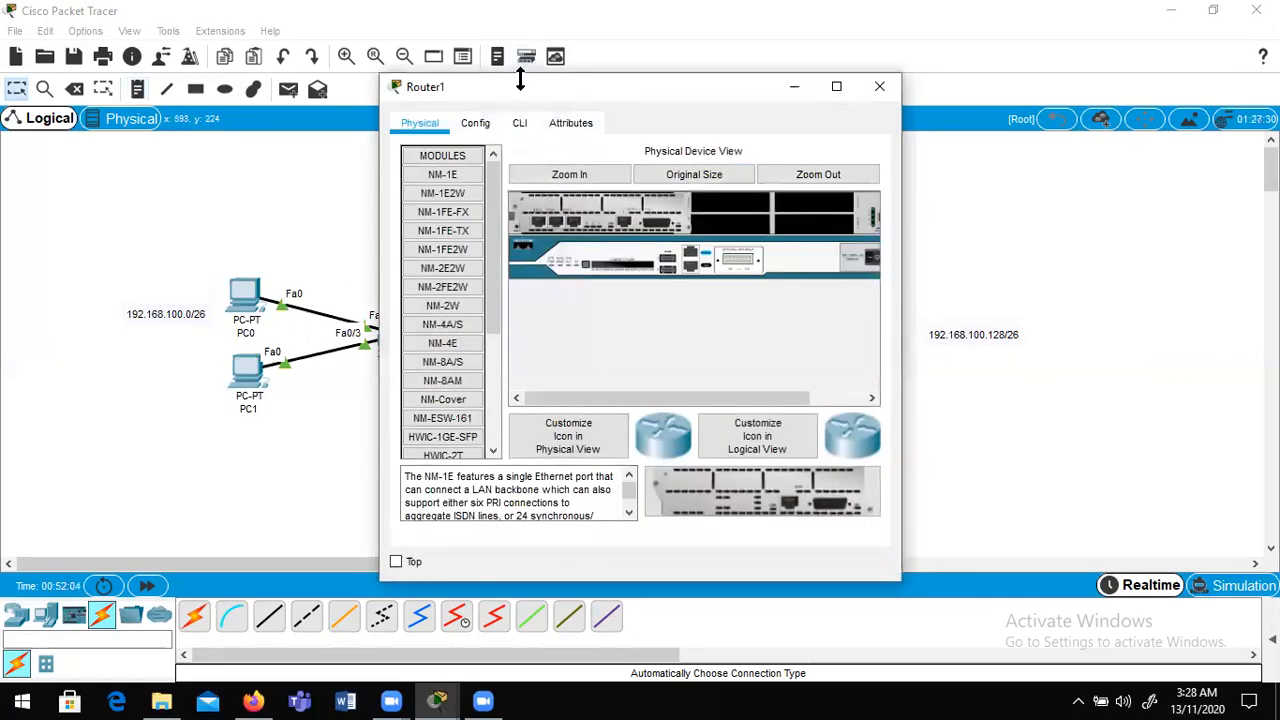
drag(530, 88, 784, 85)
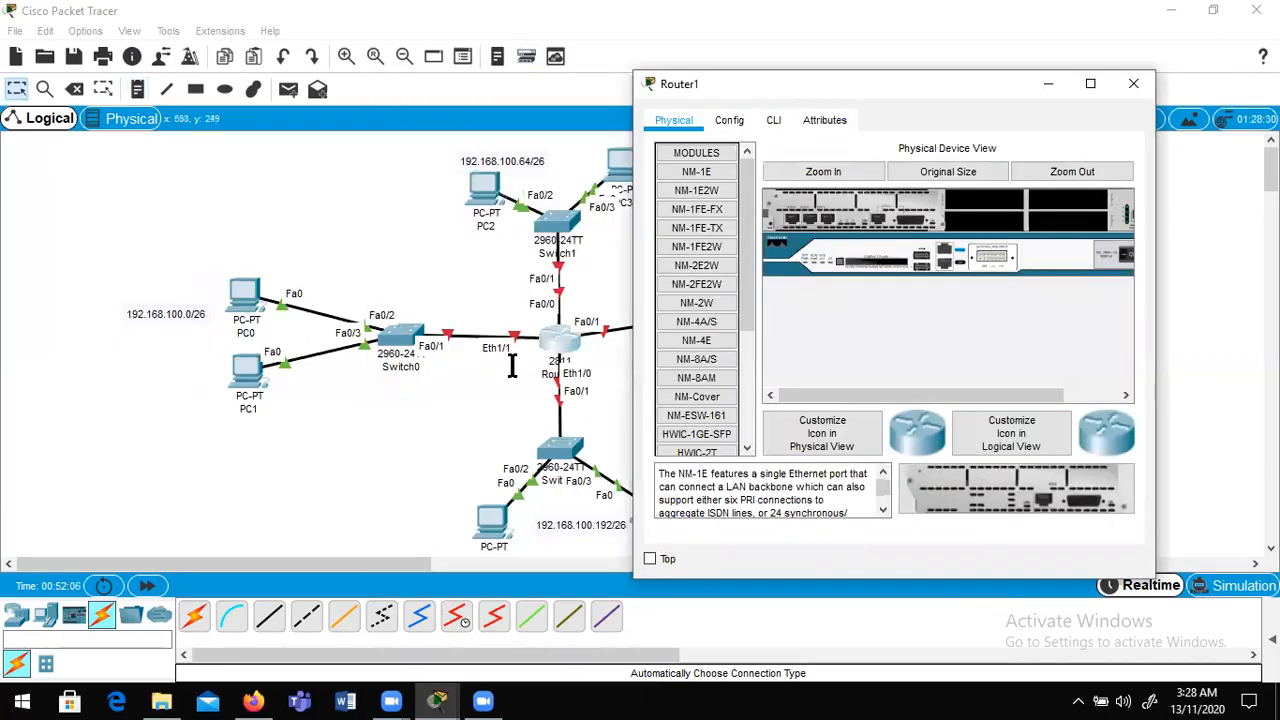
click(728, 120)
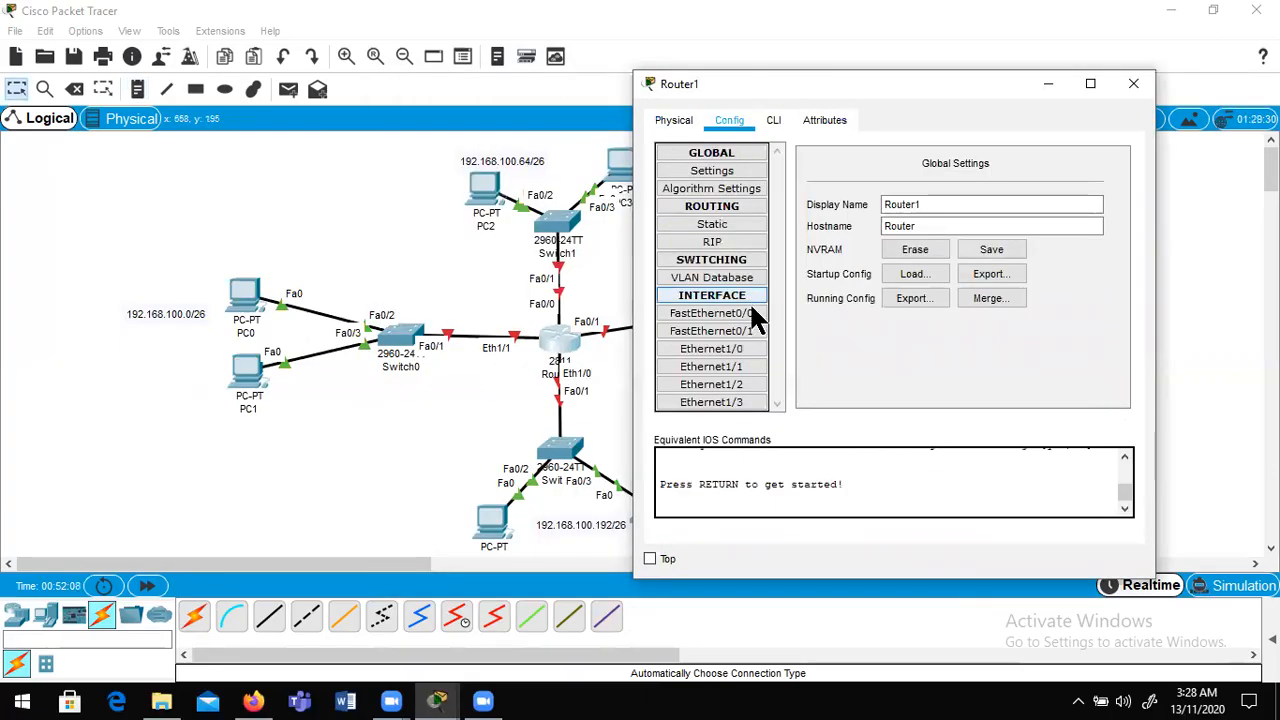
click(730, 366)
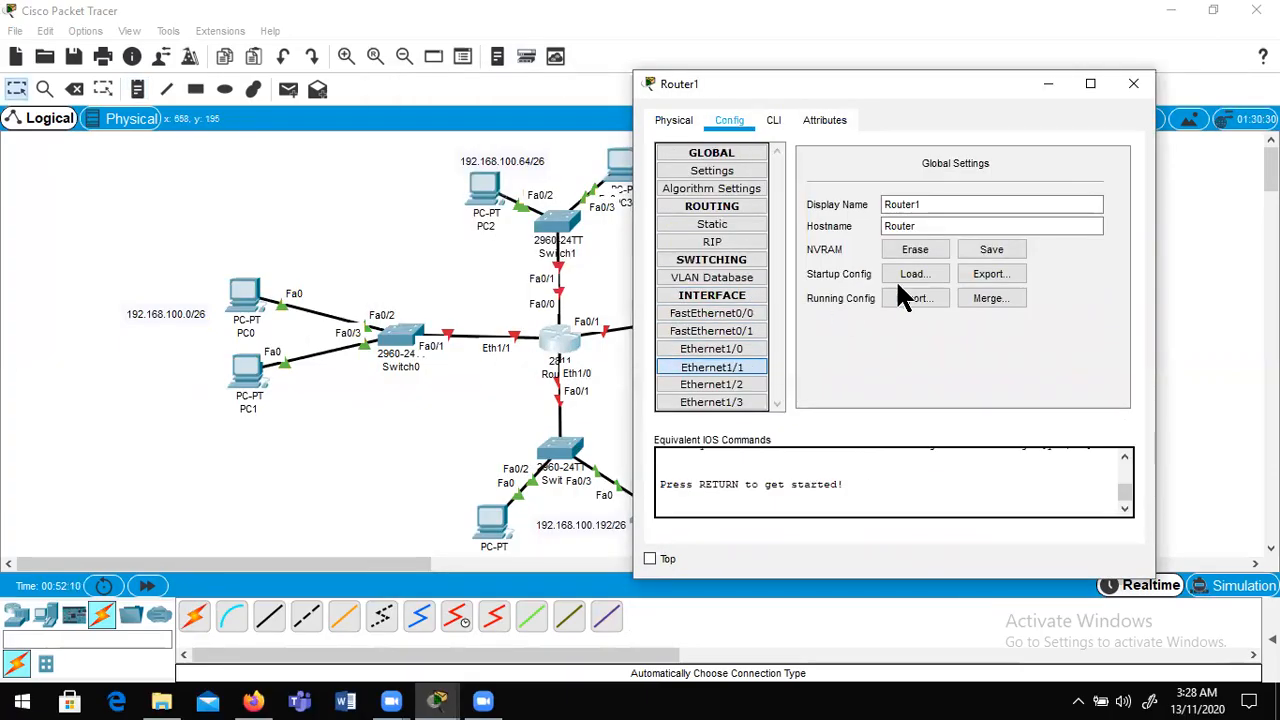
click(1105, 169)
click(980, 268)
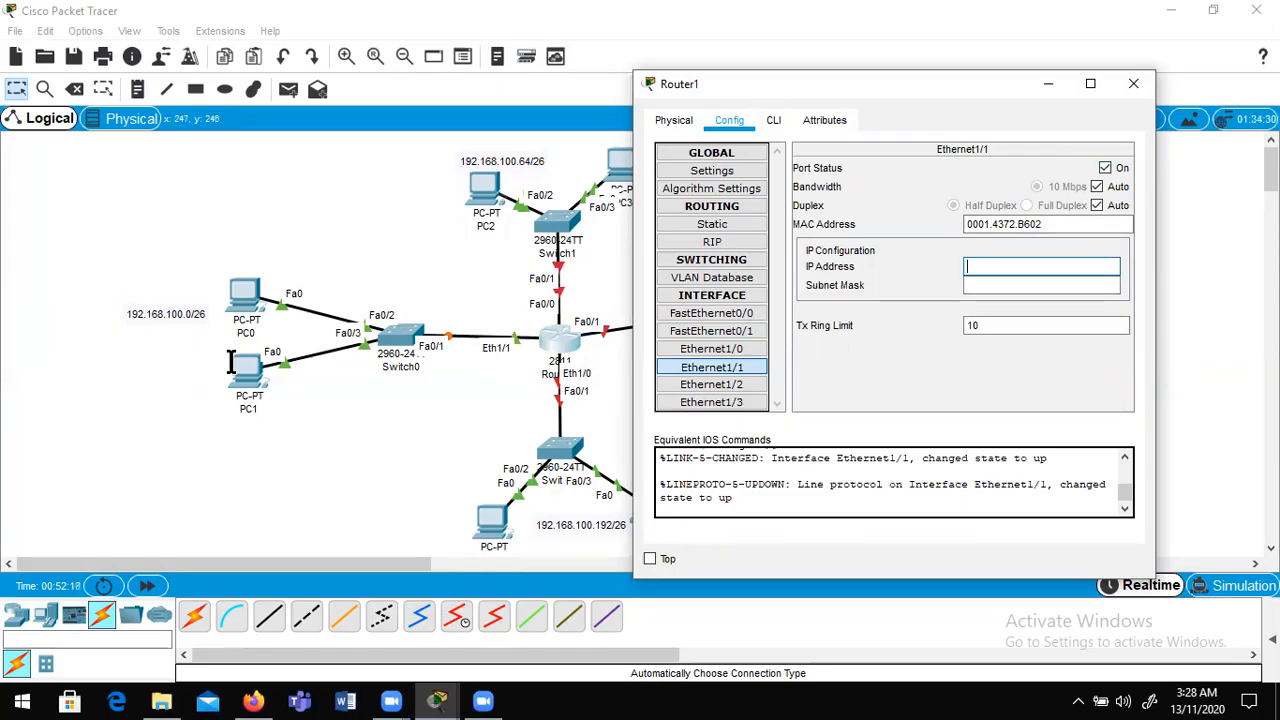
text(192.168.100.1)
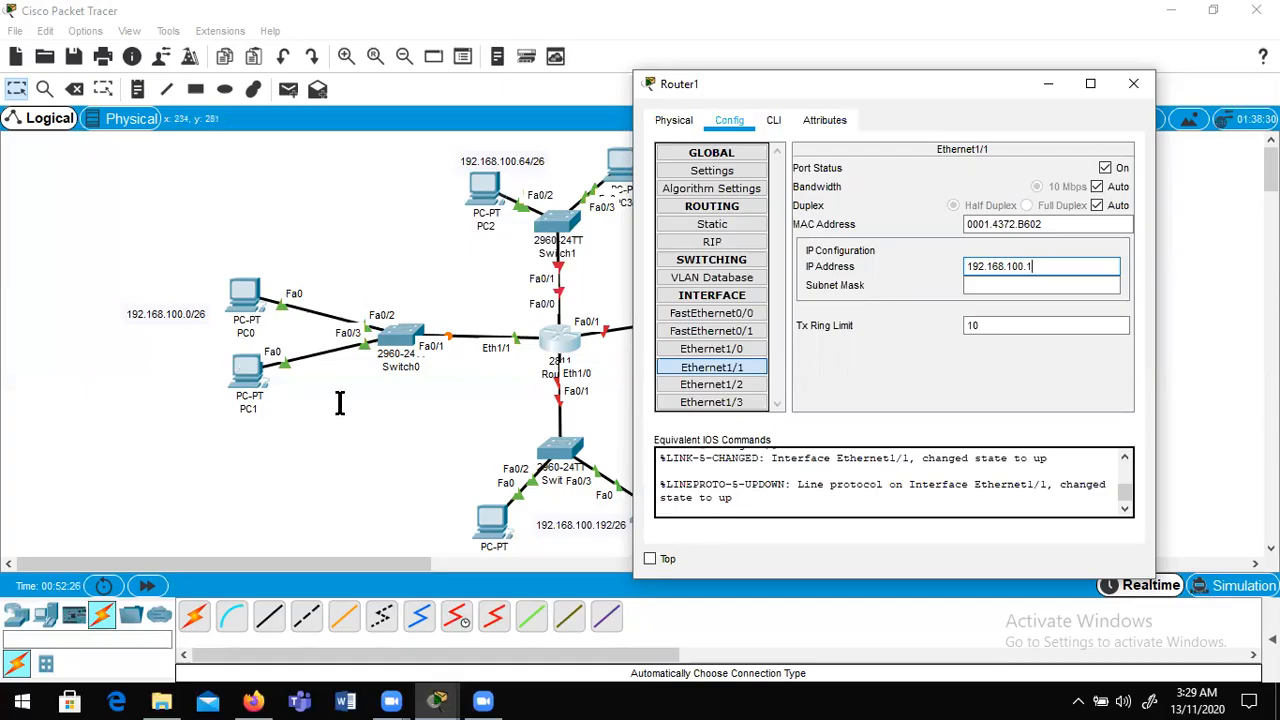
click(981, 285)
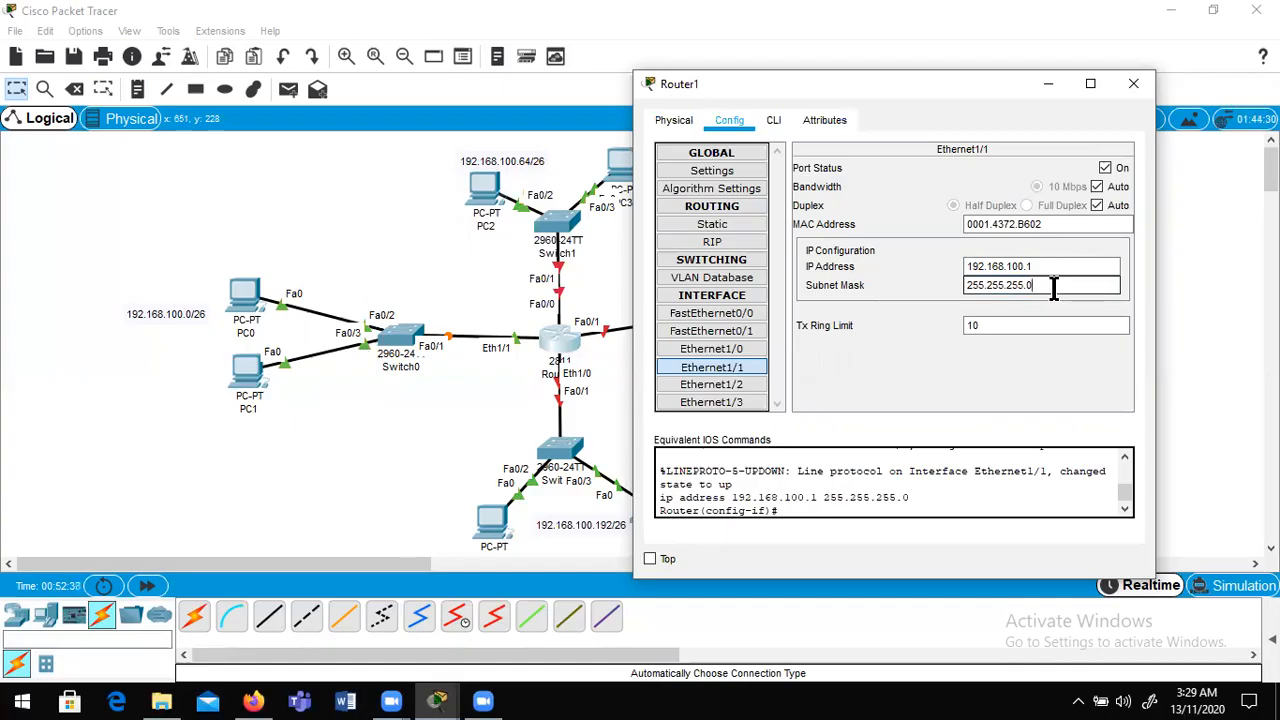
text(192)
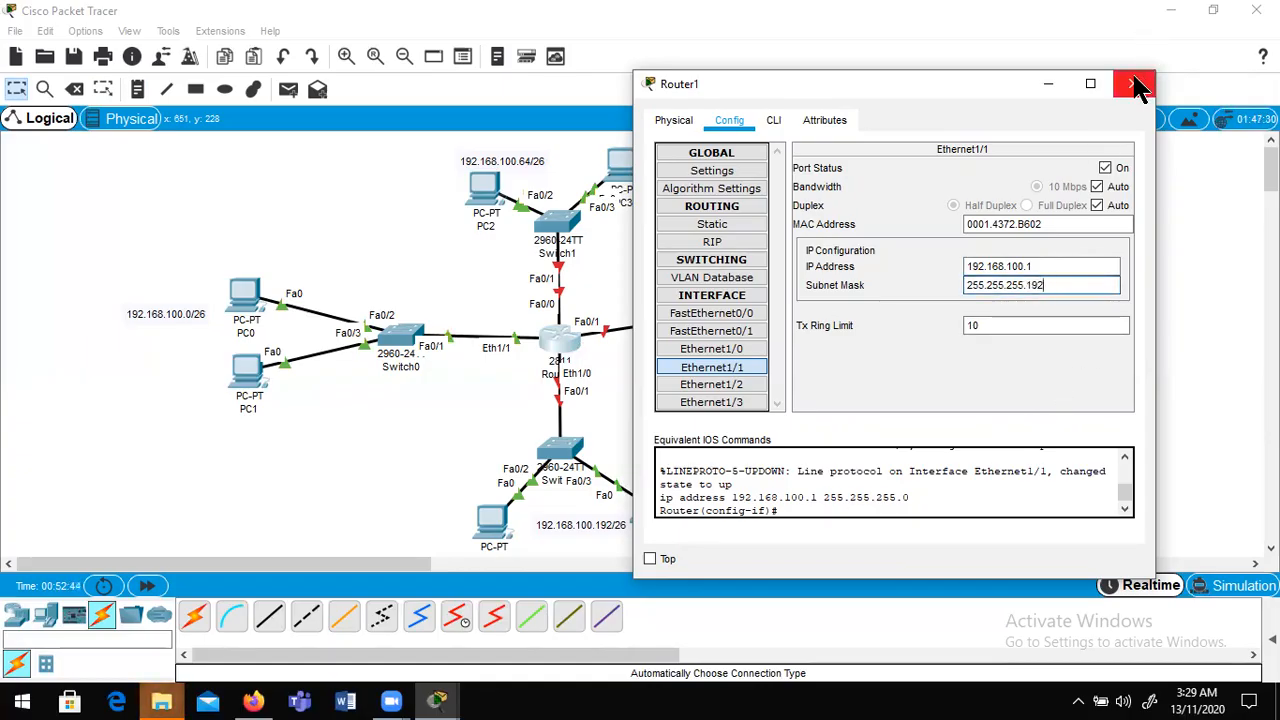
click(897, 355)
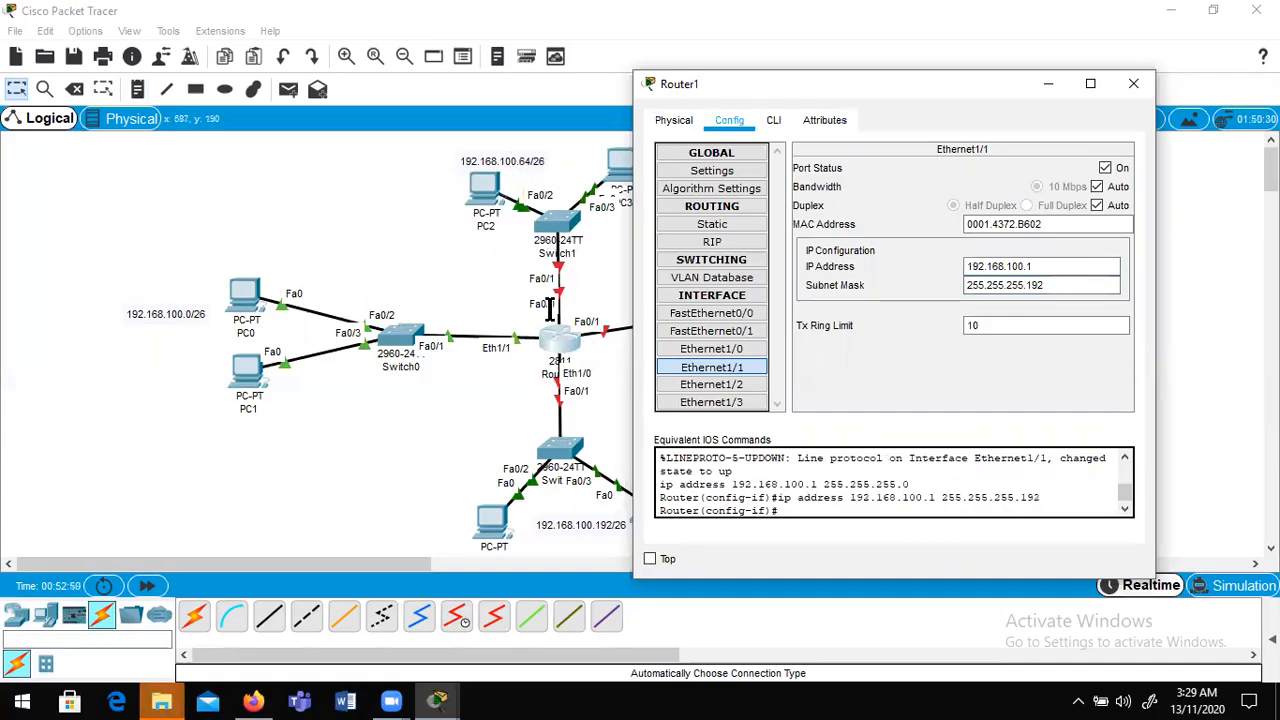
- Give Router1's FastEthernet0/0 IP address 192.168.100.65 with subnet mask 255.255.255.192 and turn the port on
click(730, 313)
click(1042, 266)
text(192.168.100)
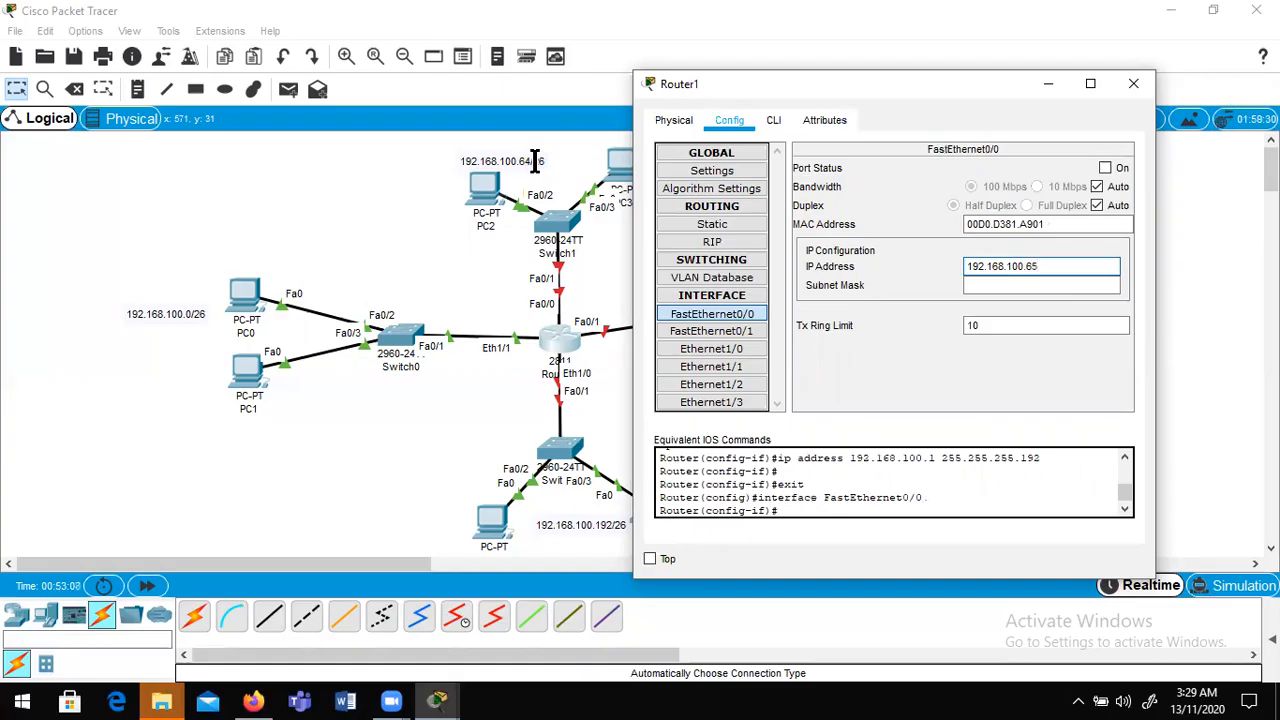
click(992, 288)
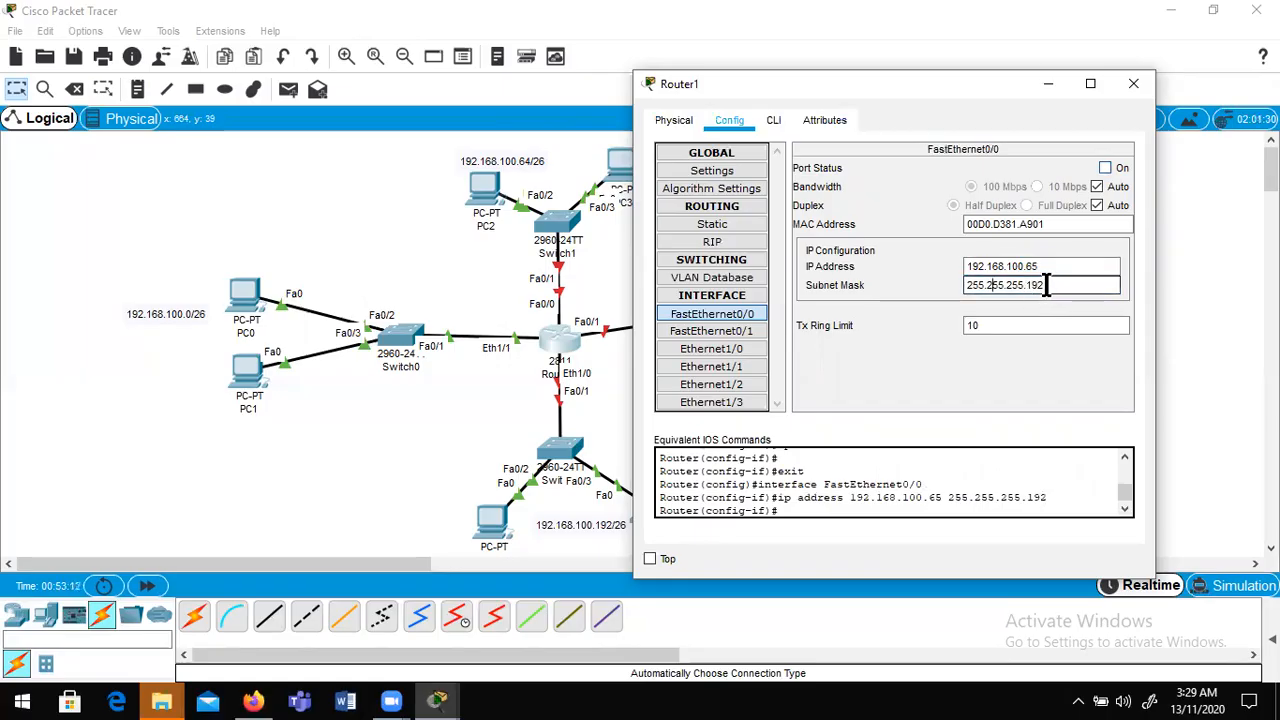
click(1104, 168)
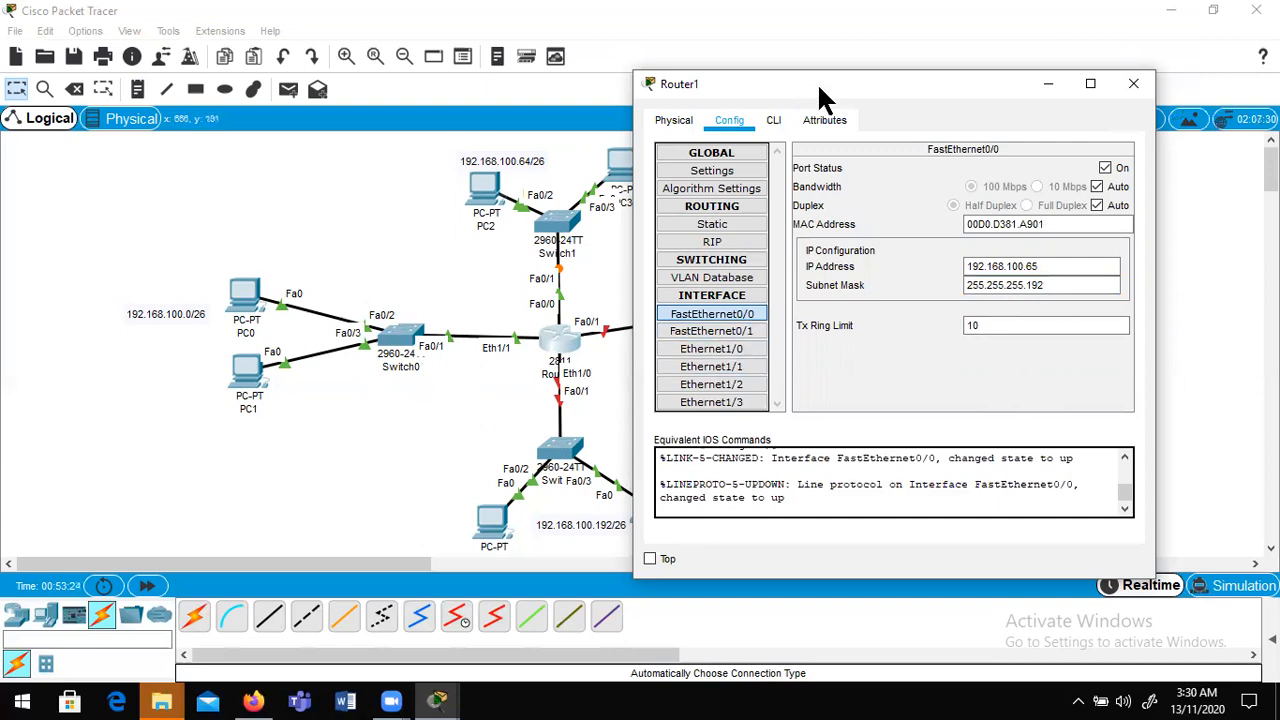
- Turn on Router1's FastEthernet0/1 port and give it IP address 192.168.100.129 with subnet mask 255.255.255.192
drag(775, 88, 147, 89)
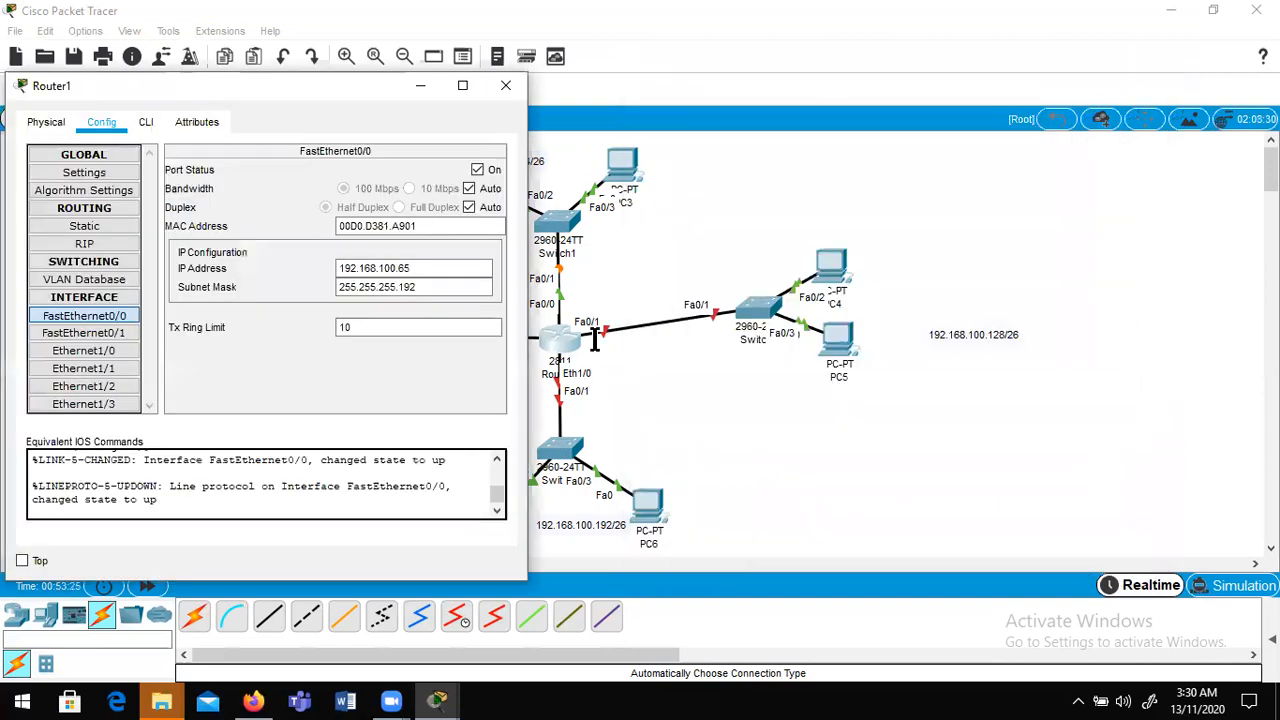
click(59, 332)
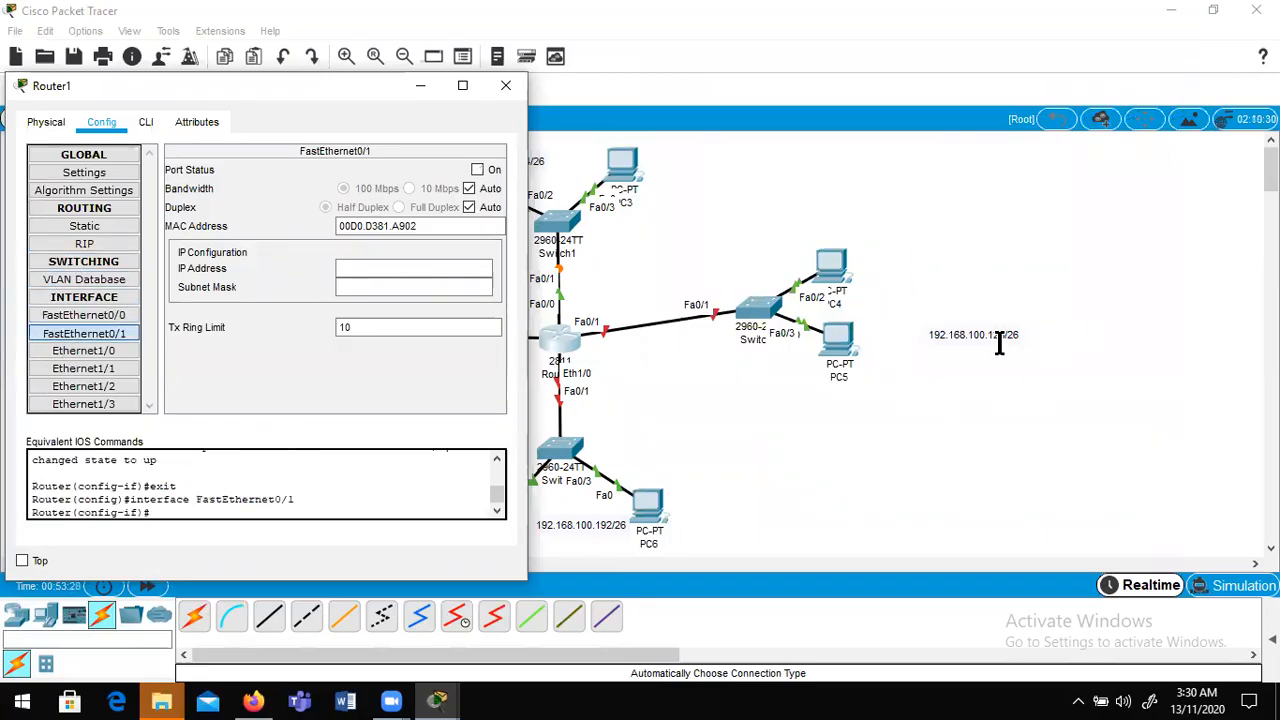
click(477, 170)
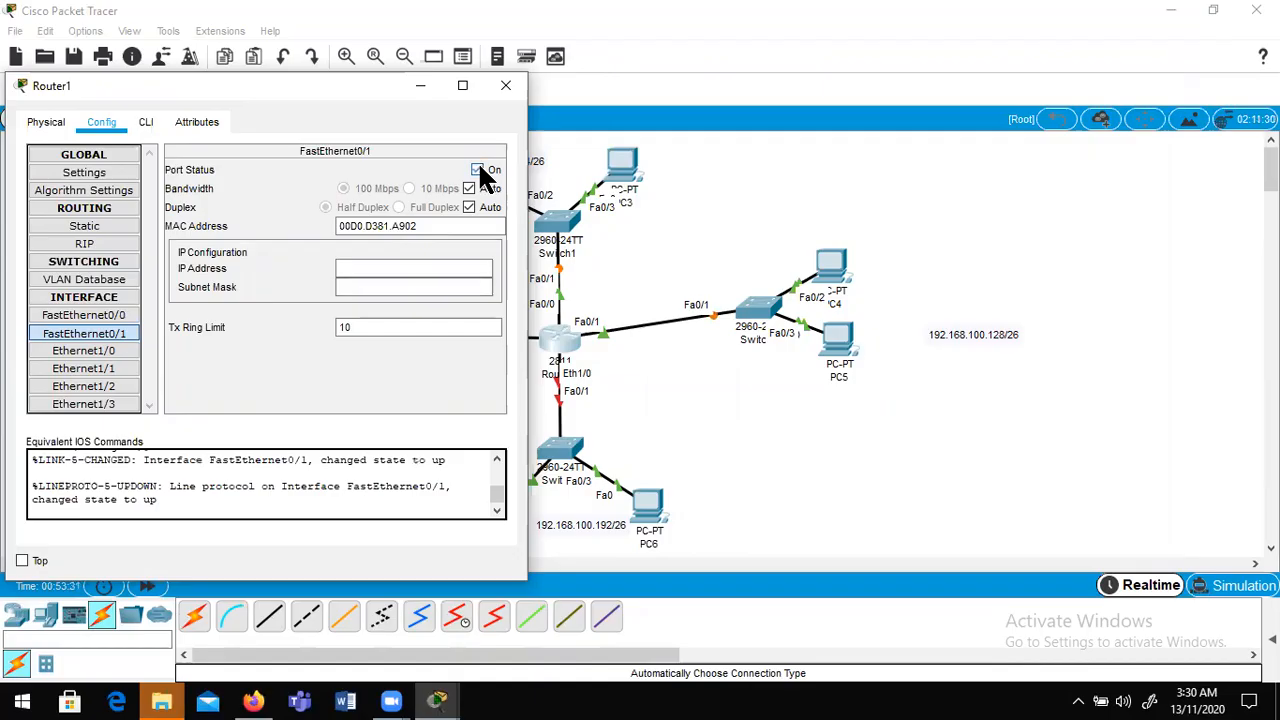
click(388, 270)
text(192)
text(.168)
key(BackSpace)
text(68.100)
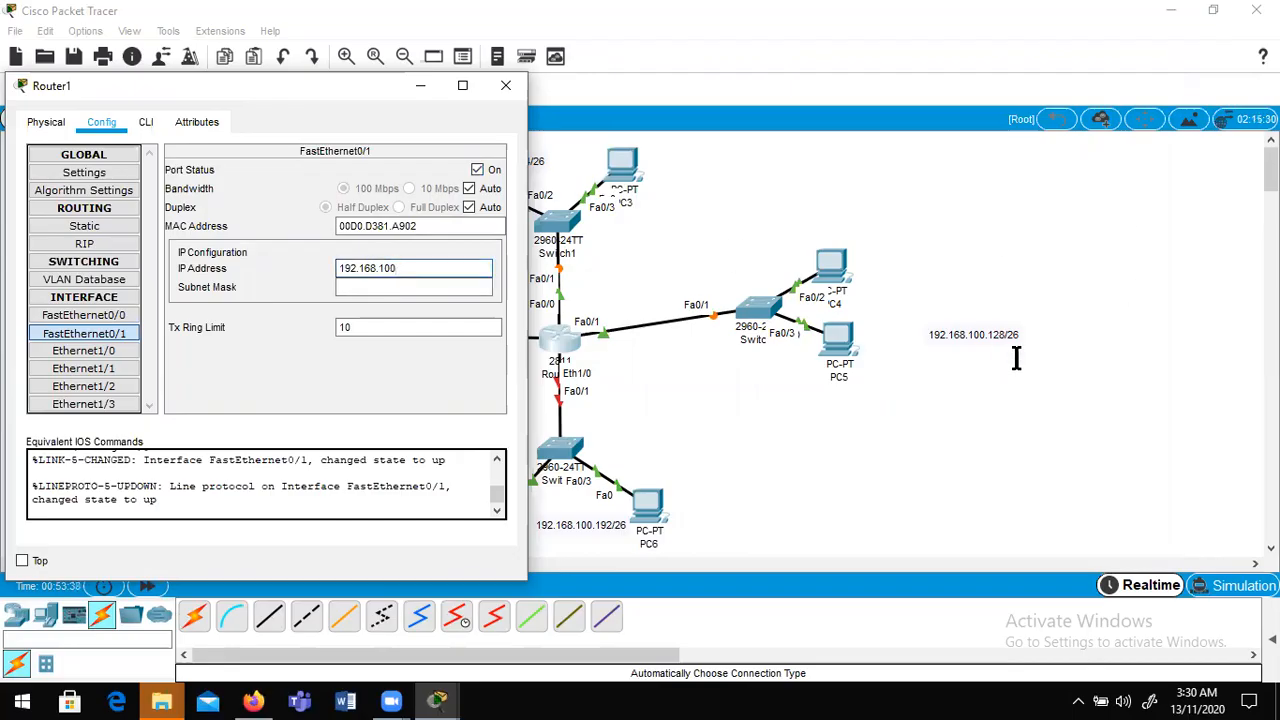
text(.129)
click(412, 292)
text(255.255.255.192)
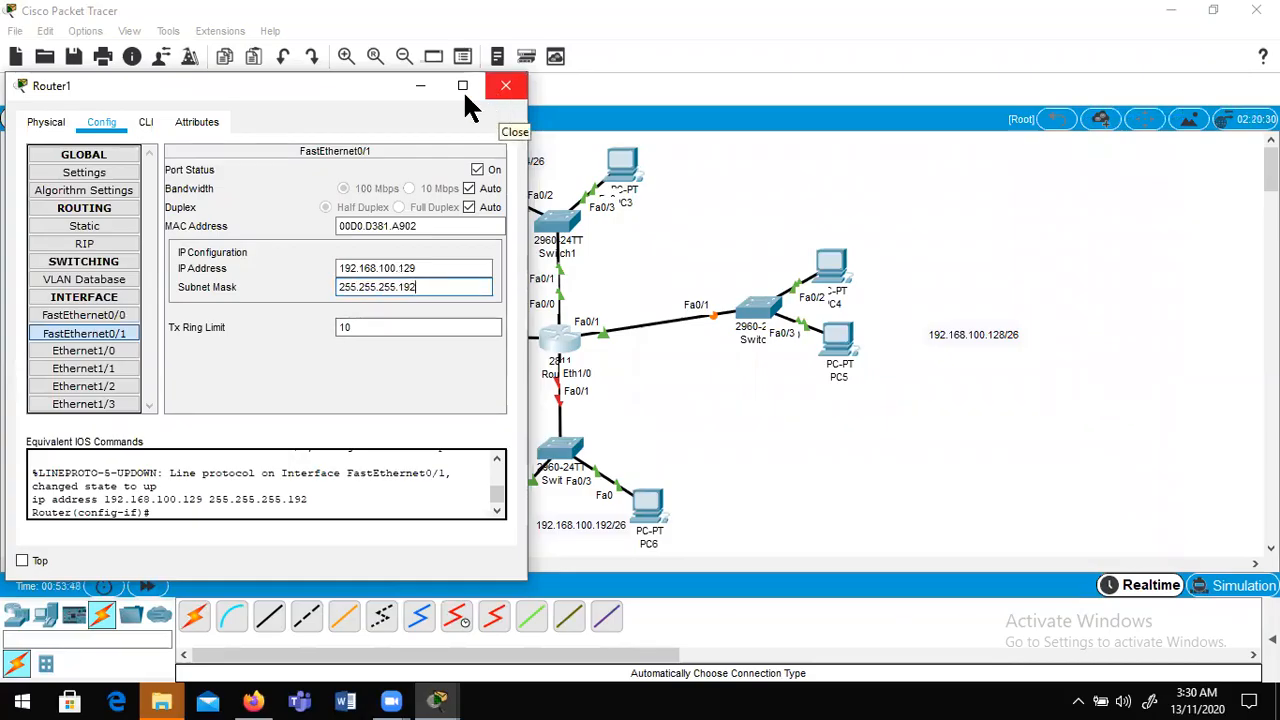
- Turn on Router1's Ethernet1/0 port and give it IP address 192.168.100.193 with subnet mask 255.255.255.192
drag(382, 85, 1062, 94)
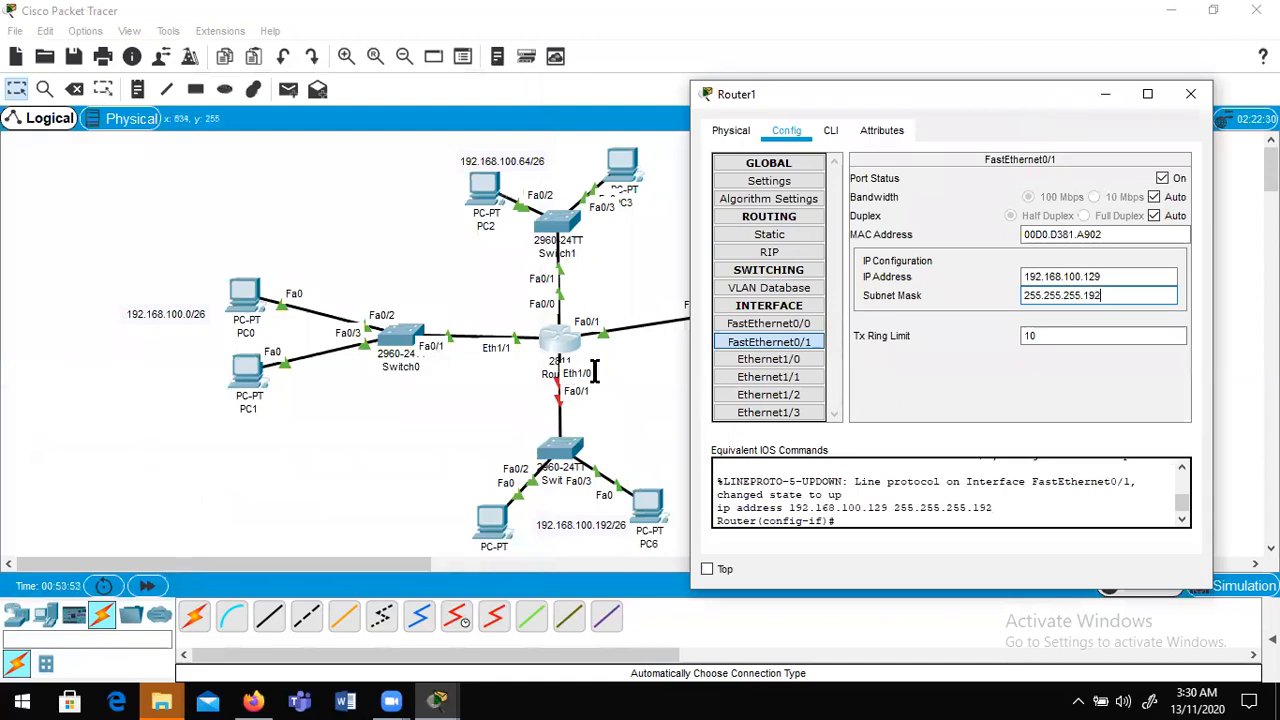
click(770, 359)
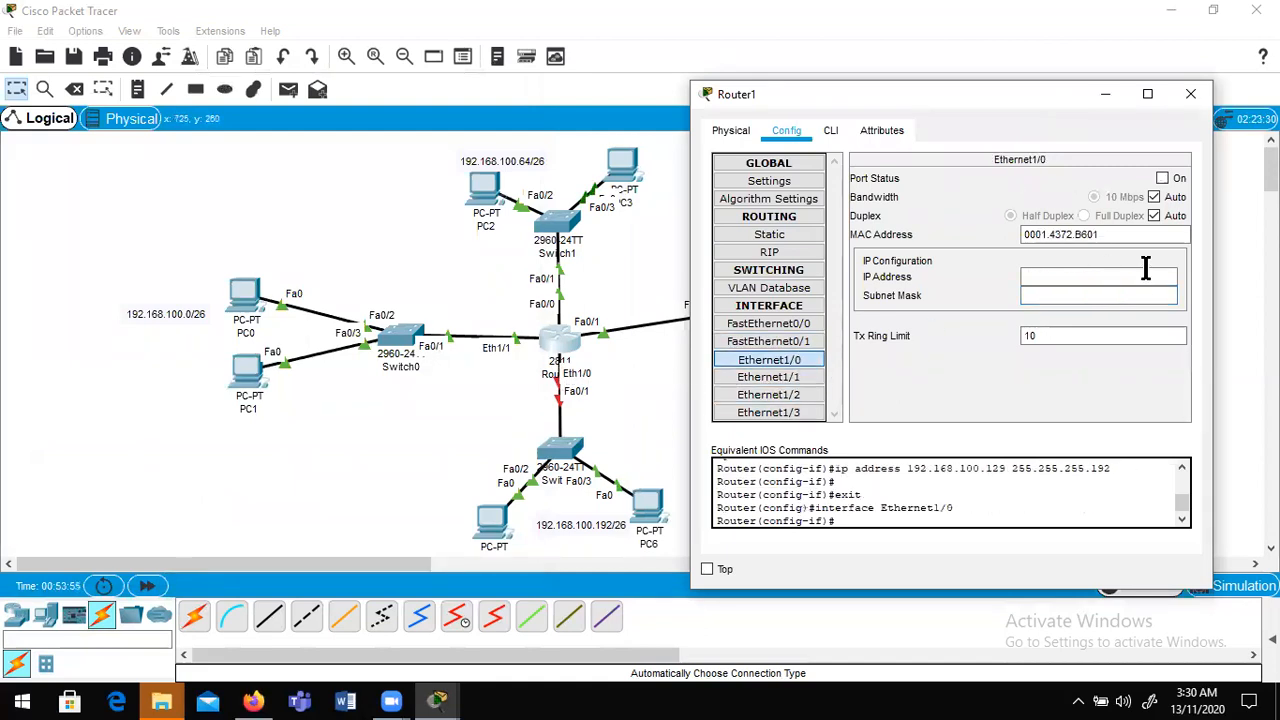
click(1162, 178)
click(1049, 280)
text(192.)
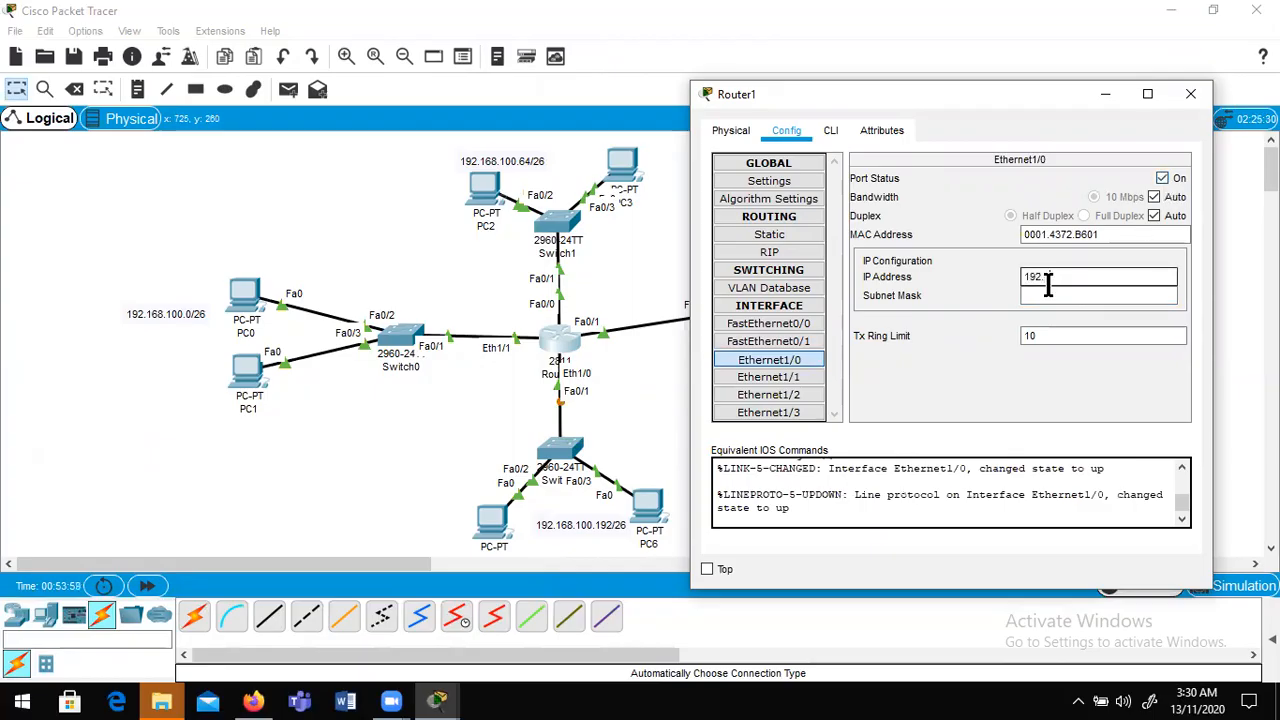
text(168.100.)
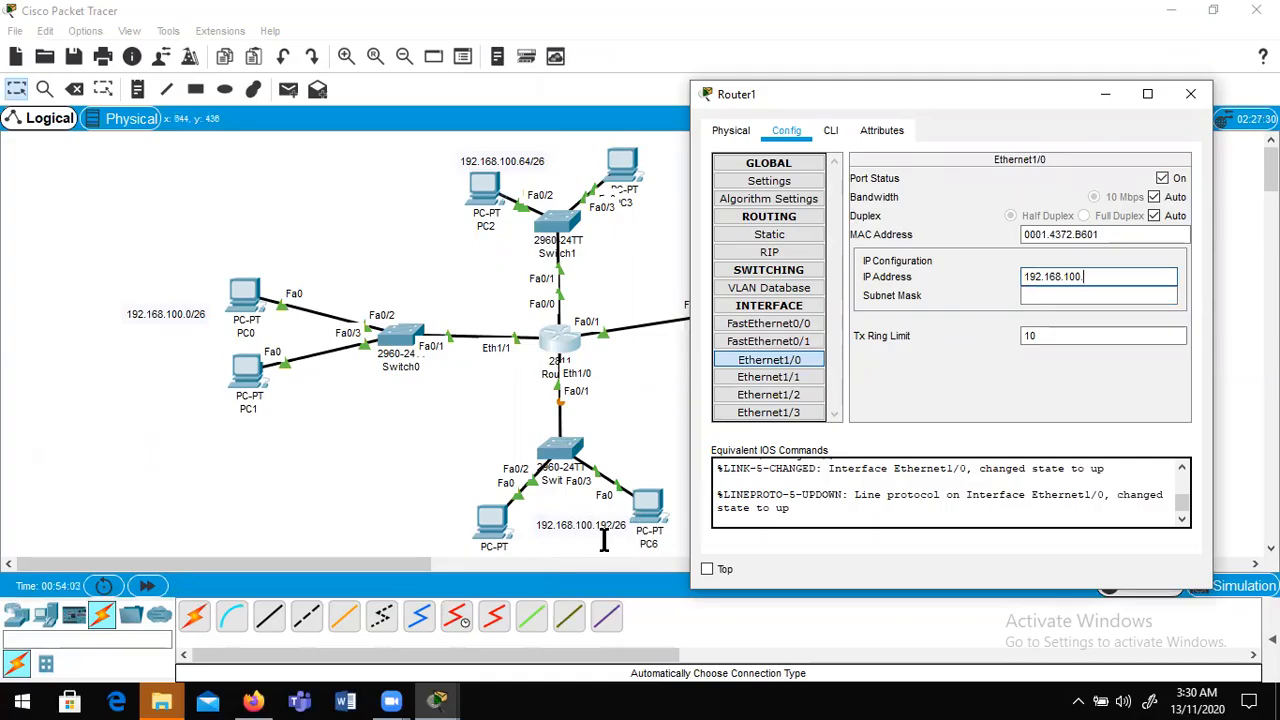
text(193)
click(1042, 291)
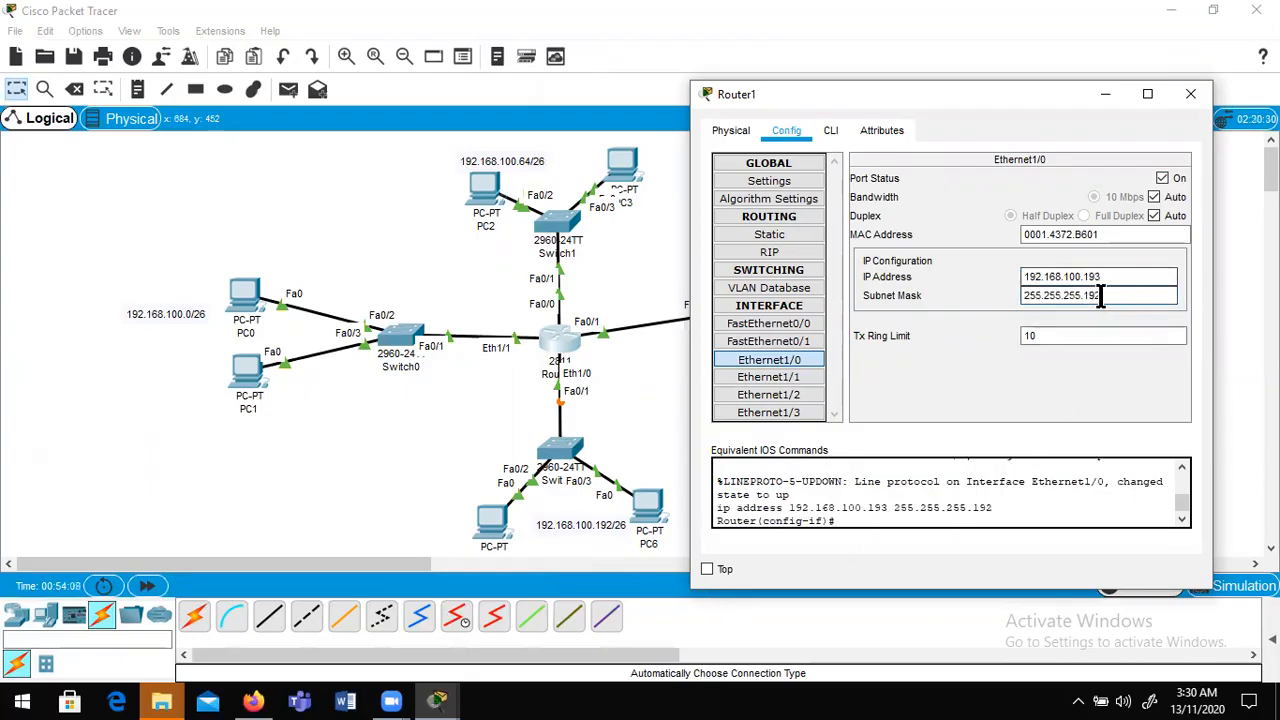
click(1199, 101)
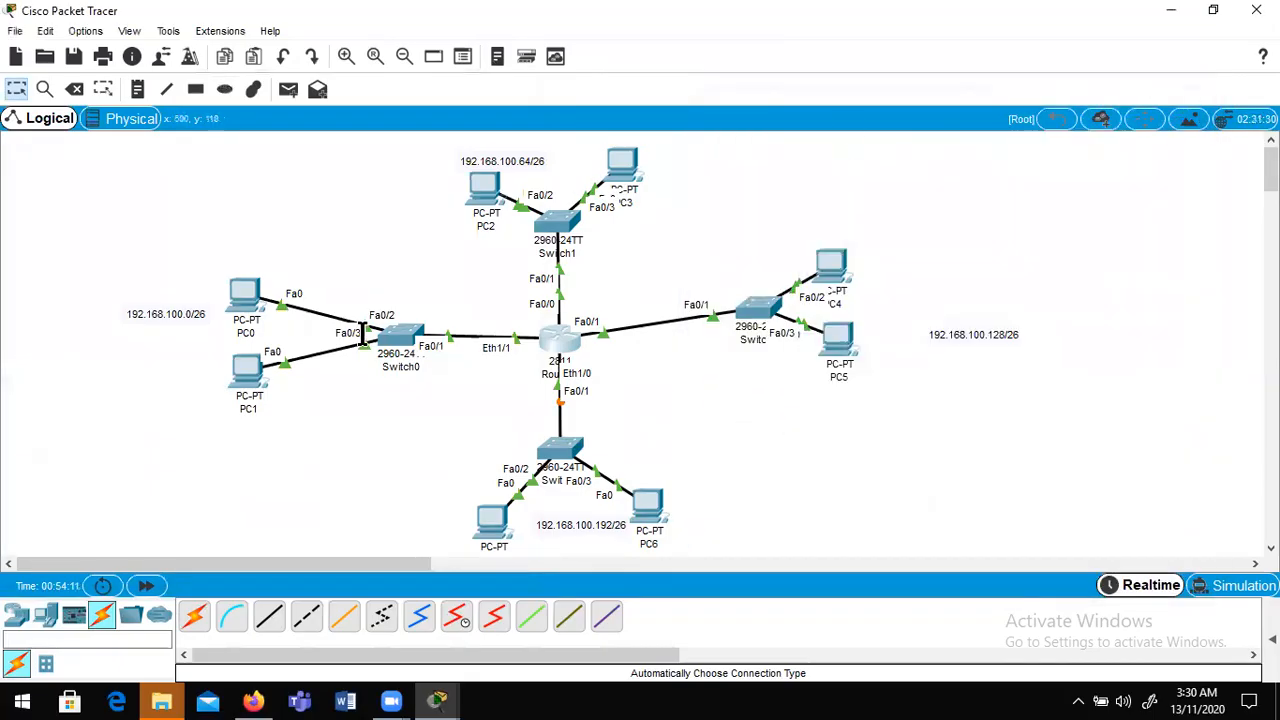
- Give PC0 the static IP address 192.168.100.2 with subnet mask 255.255.255.192
click(243, 290)
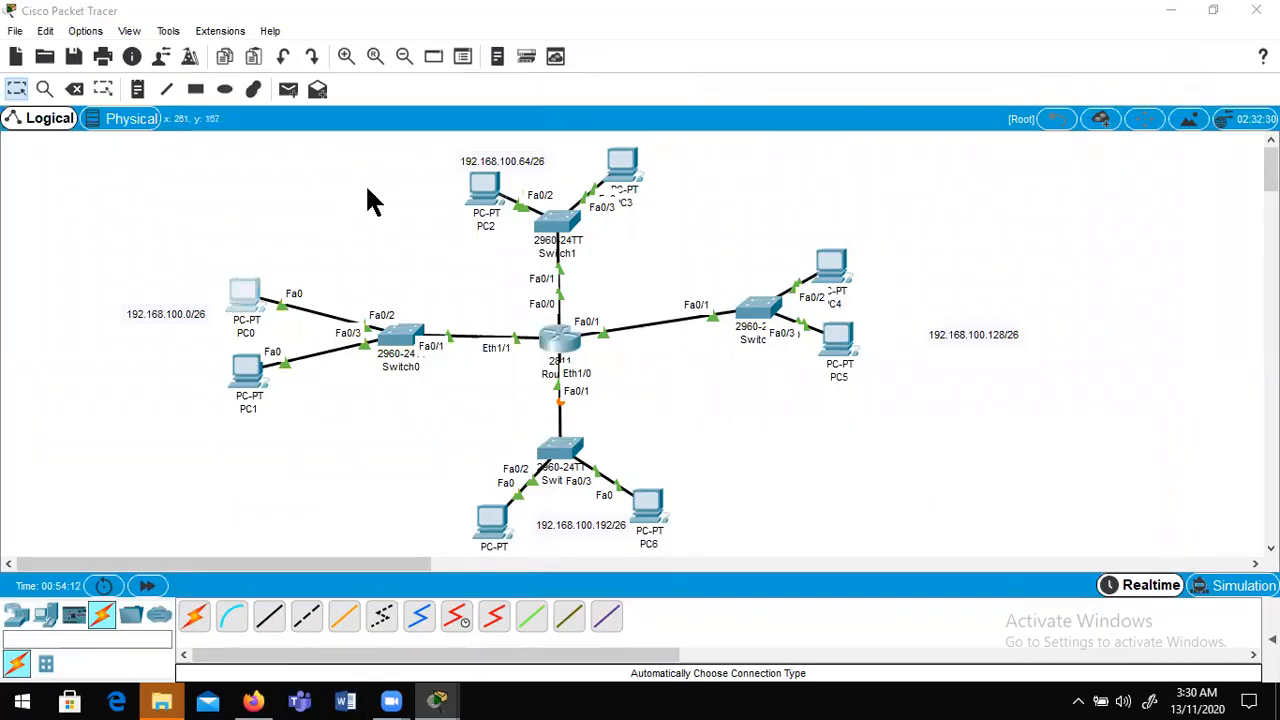
drag(433, 88, 629, 85)
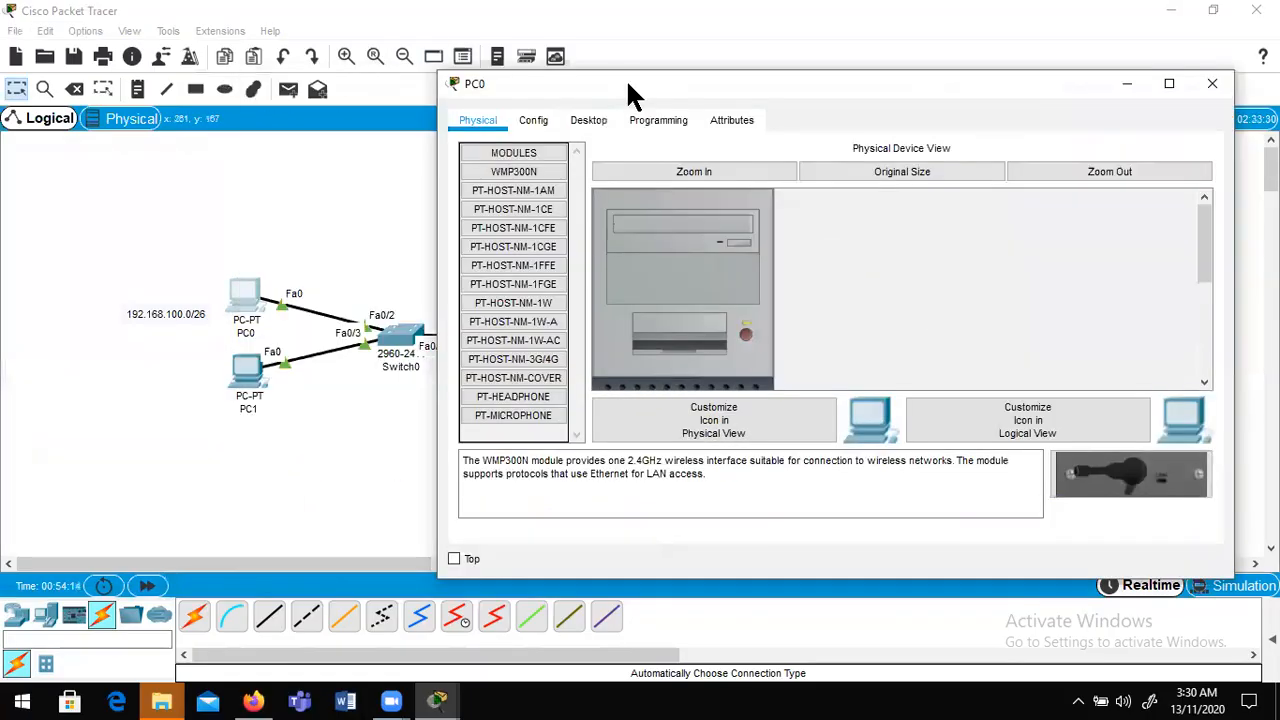
click(588, 121)
click(531, 196)
click(771, 174)
text(192.168.100)
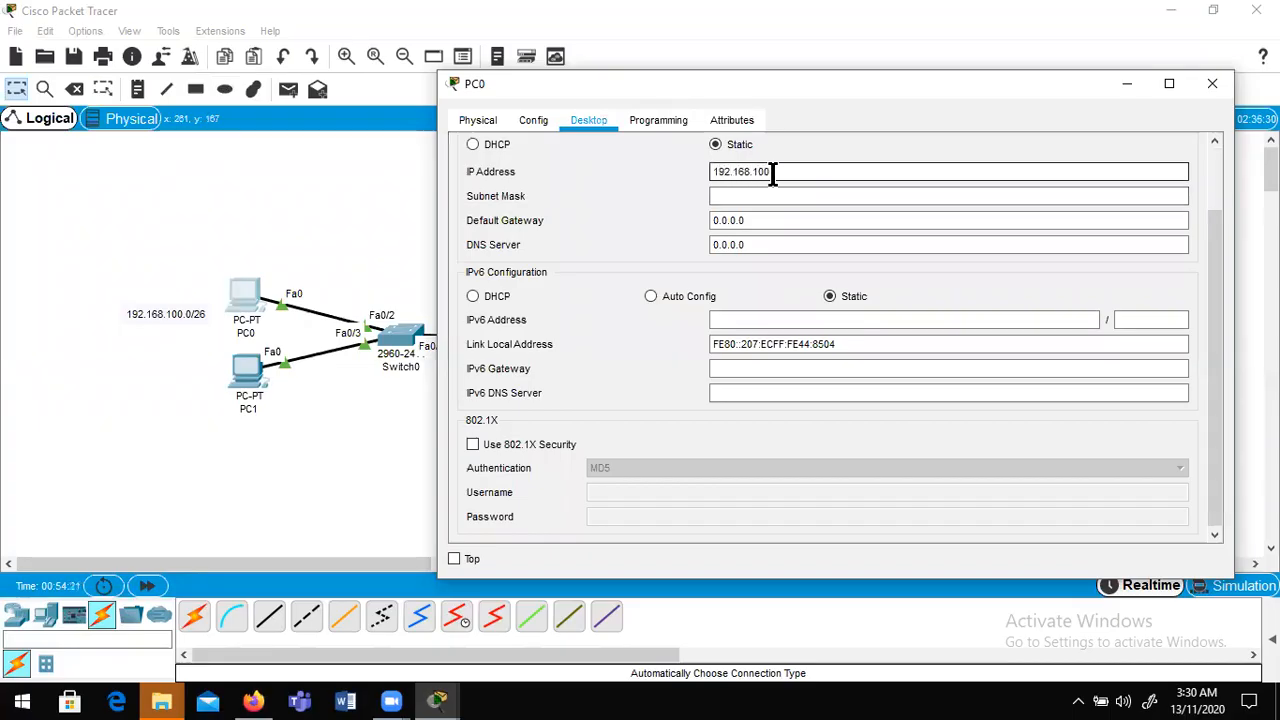
key(Tab)
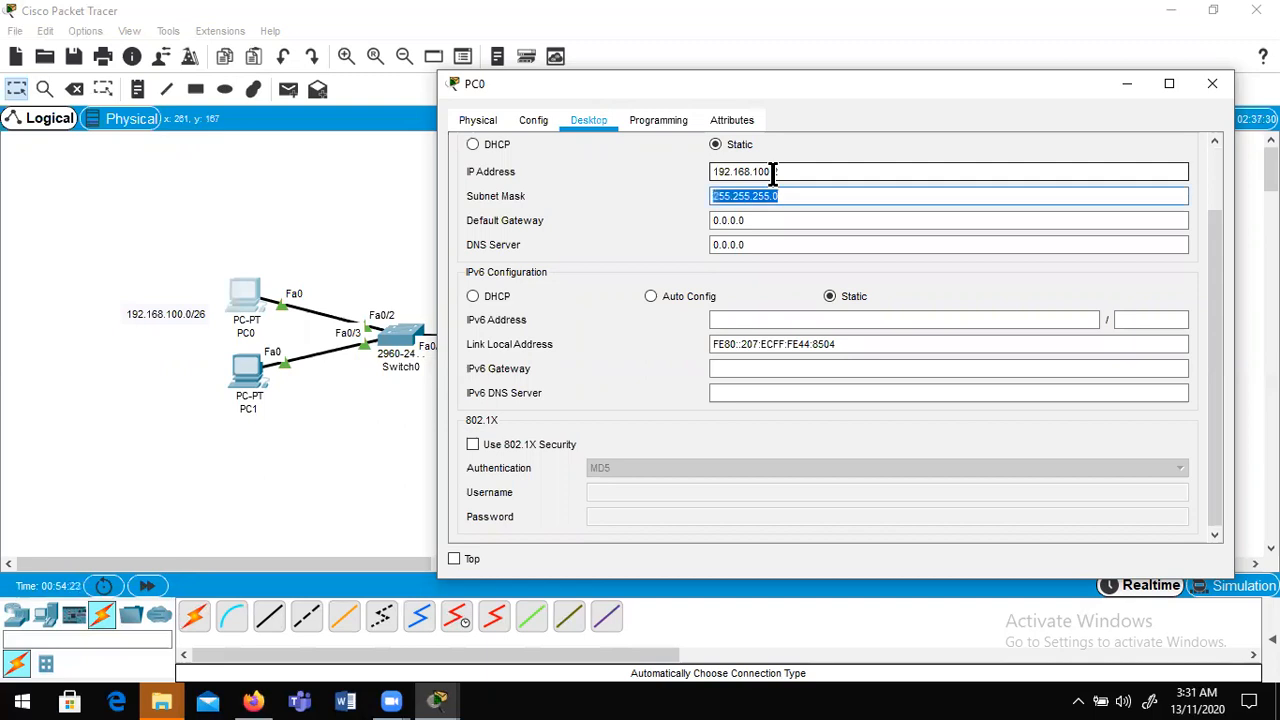
key(Right)
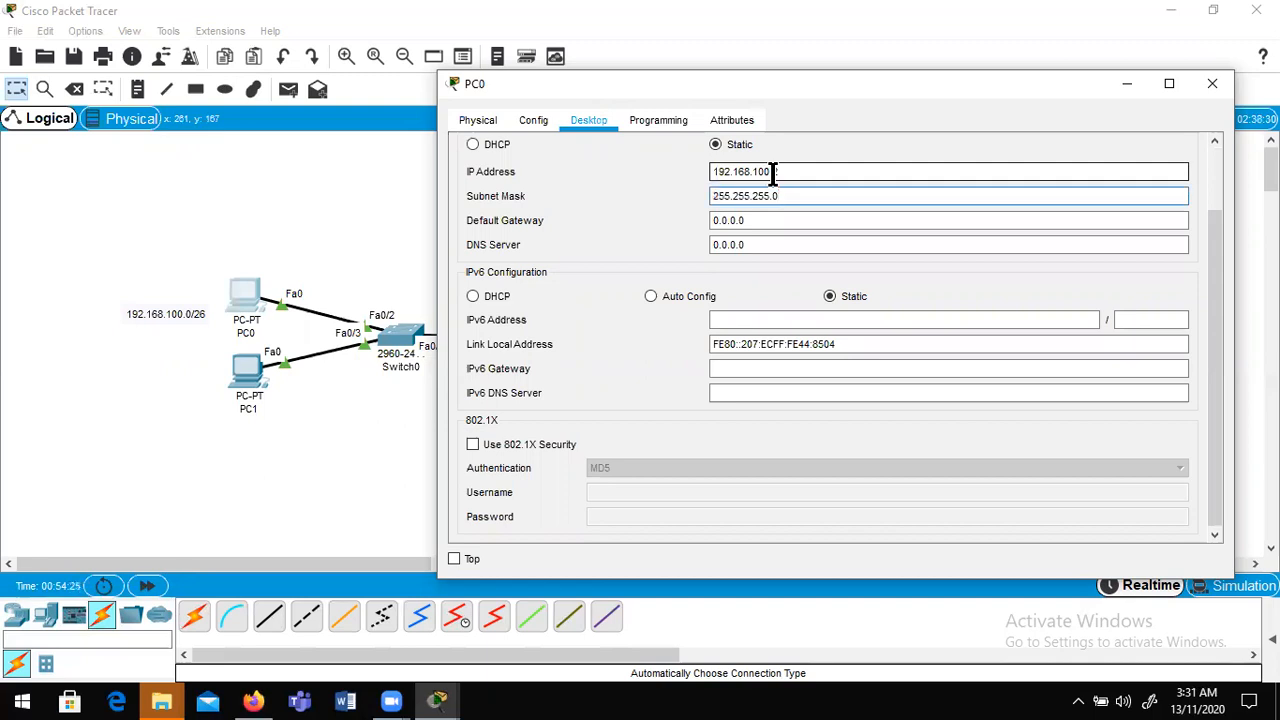
text(192)
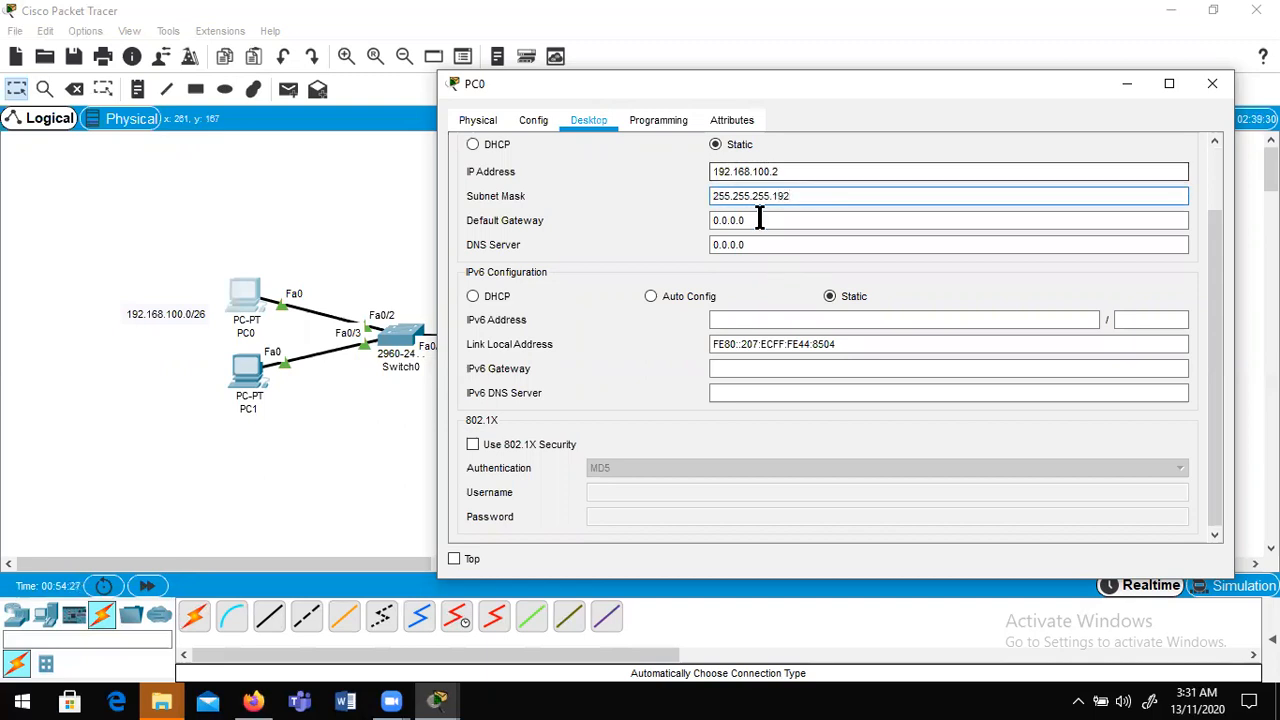
- Set PC0's default gateway to Router1's Ethernet1/1 address, 192.168.100.1, and close PC0's settings
click(757, 218)
key(BackSpace)
key(BackSpace)
key(BackSpace)
key(BackSpace)
key(BackSpace)
key(BackSpace)
key(BackSpace)
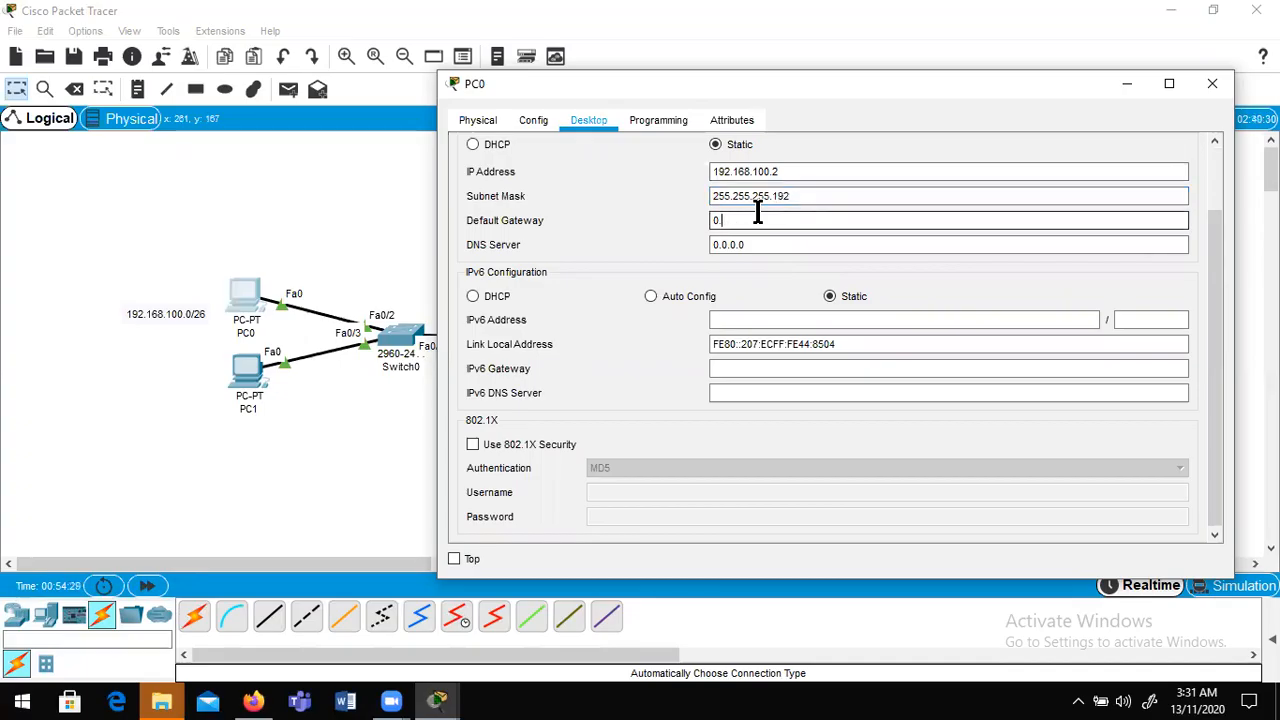
text(192.138.100.1)
click(1211, 88)
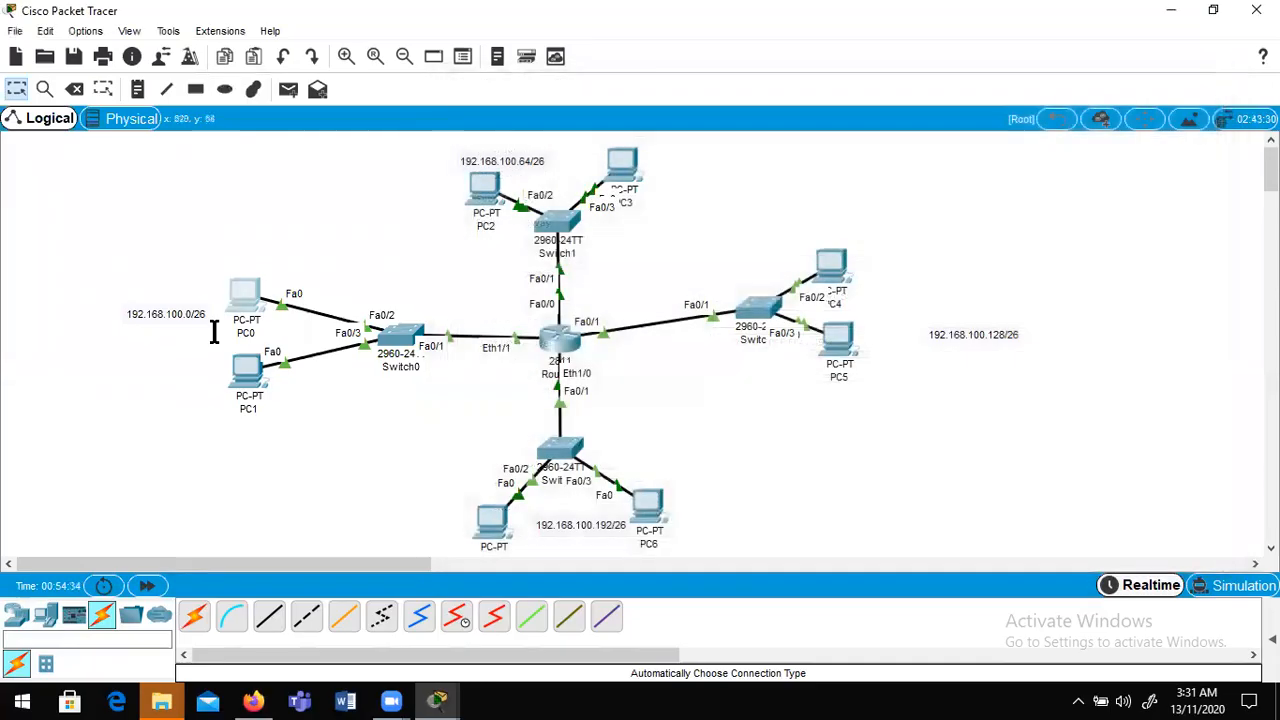
- Give PC1 the static IP address 192.168.100.32 with subnet mask 255.255.255.192
click(247, 378)
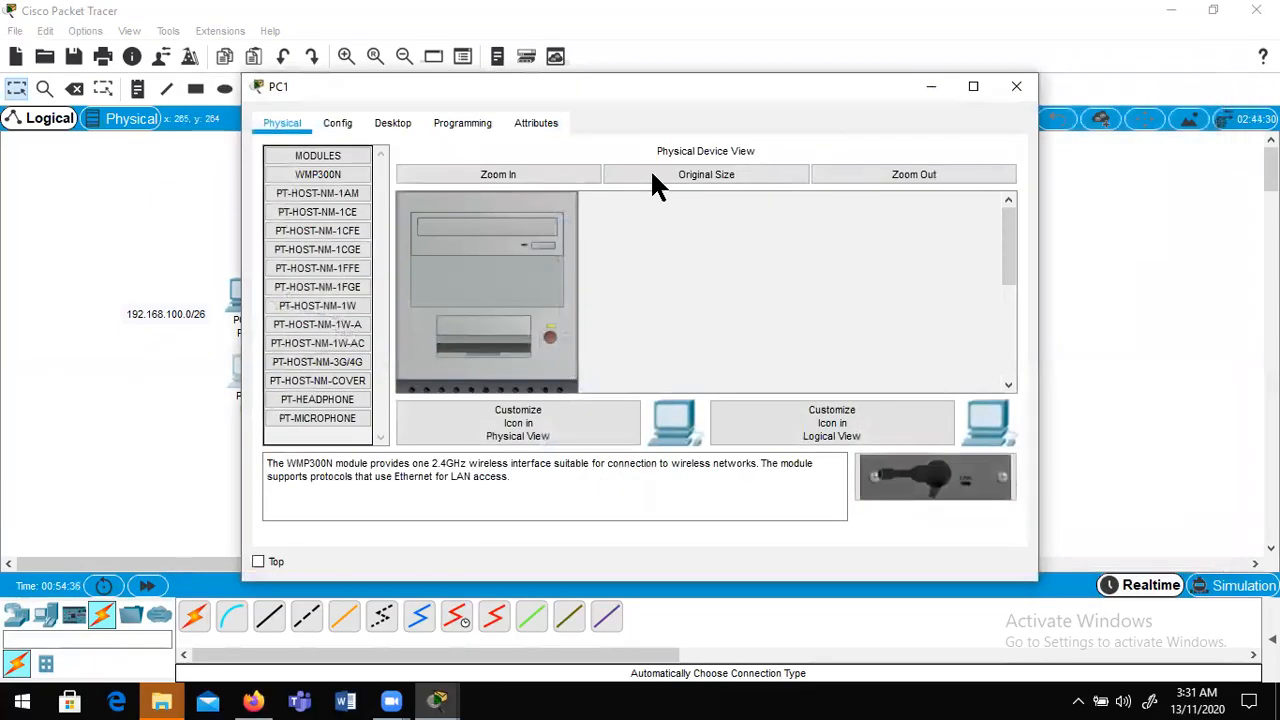
click(390, 123)
click(360, 182)
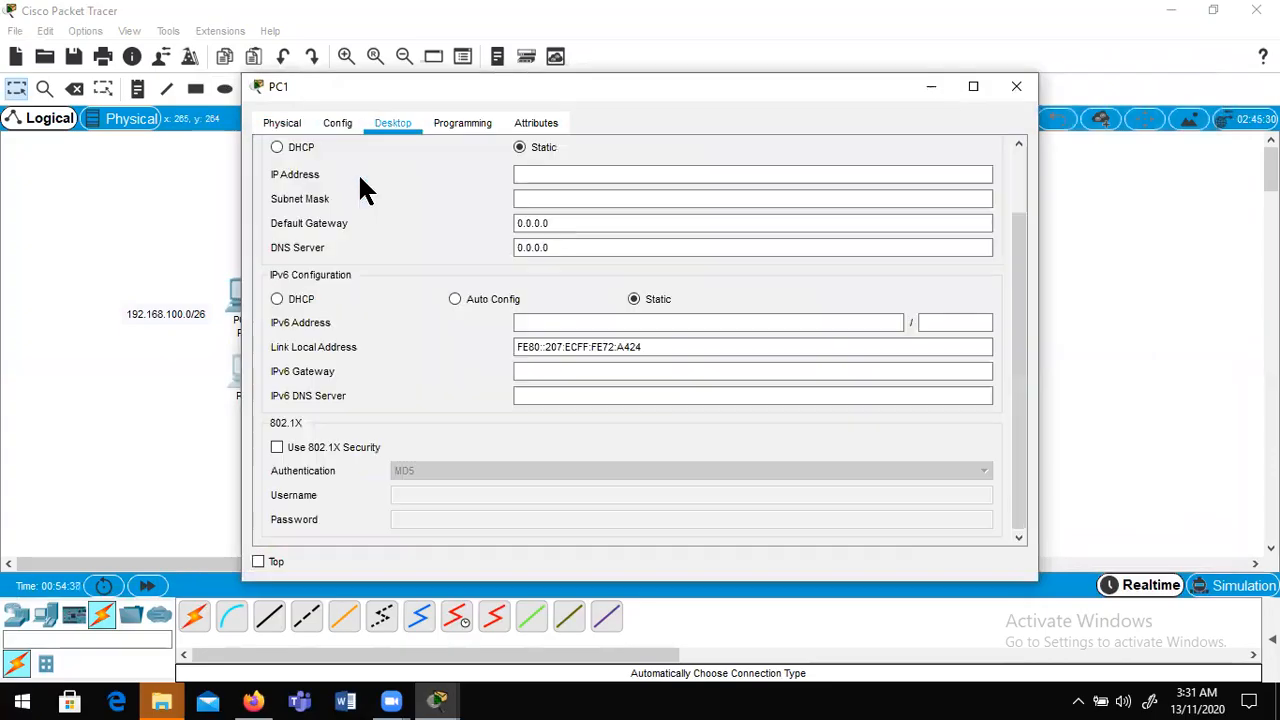
drag(491, 86, 727, 82)
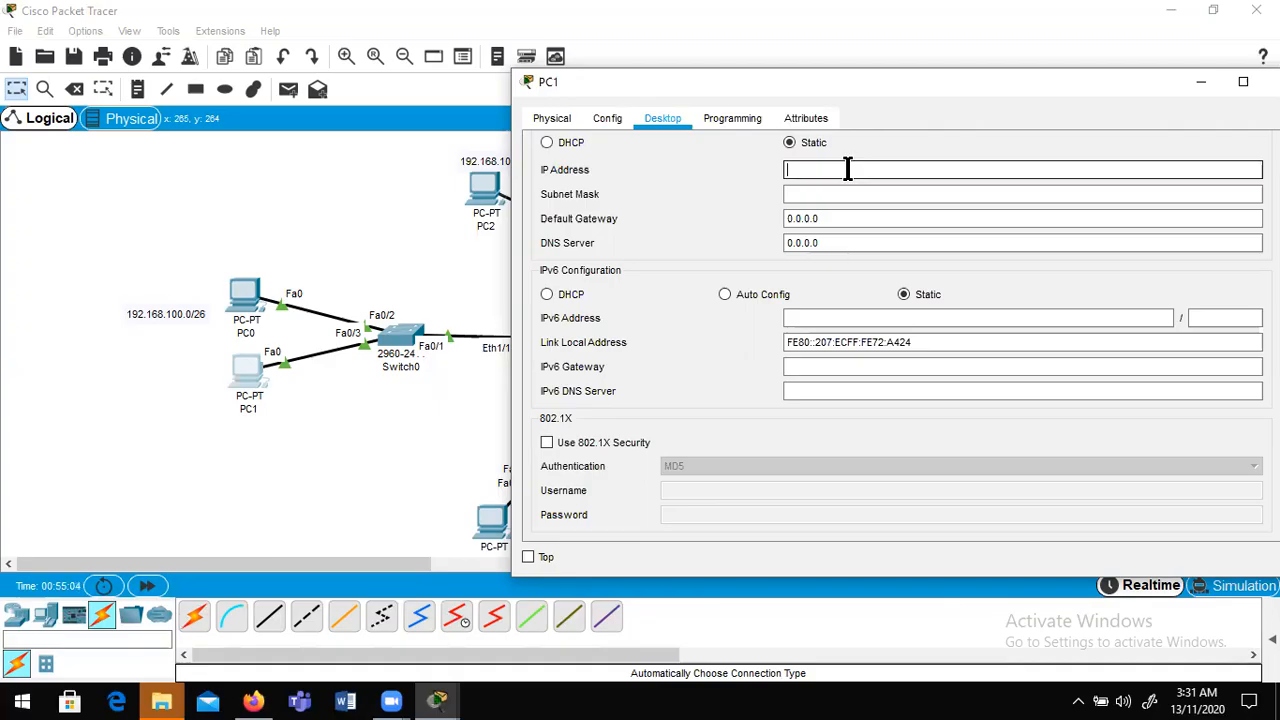
text(.168.100.32)
click(858, 190)
key(BackSpace)
text(192)
- Set PC1's default gateway to 192.168.100.1 and close PC1's settings
click(877, 222)
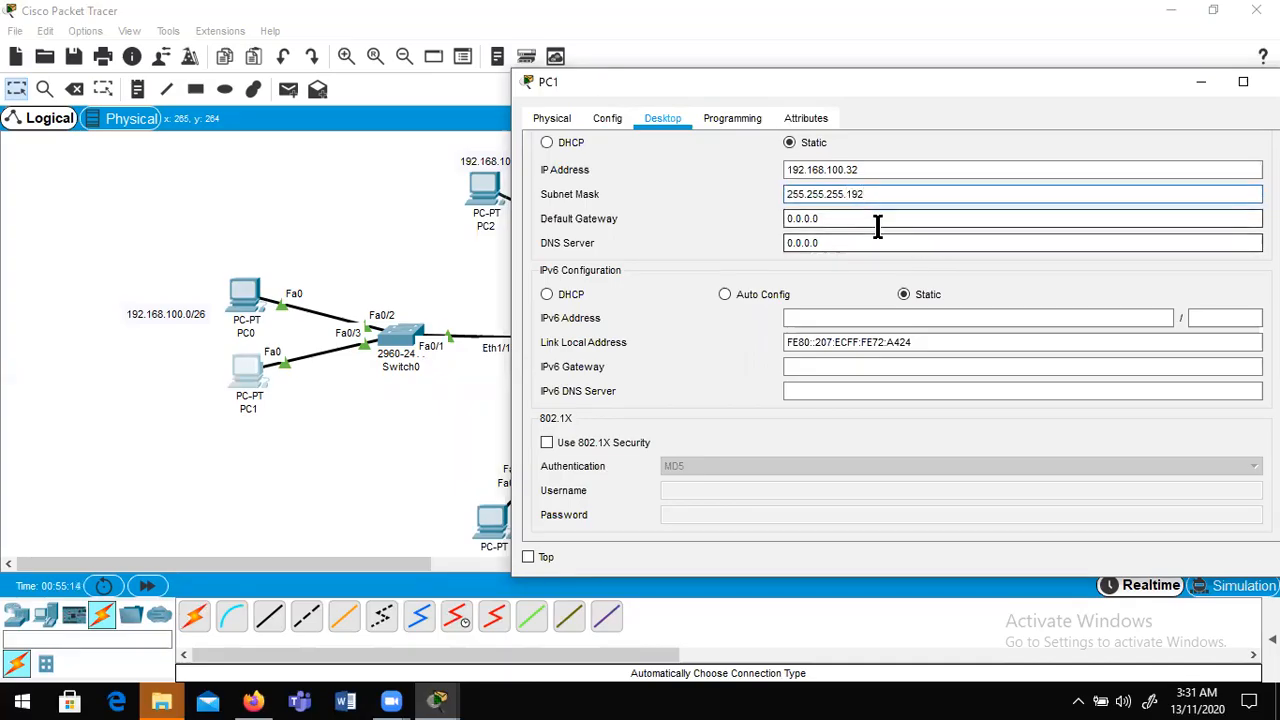
key(BackSpace)
key(BackSpace)
key(BackSpace)
key(BackSpace)
key(BackSpace)
key(BackSpace)
key(BackSpace)
text(192.168.100.1)
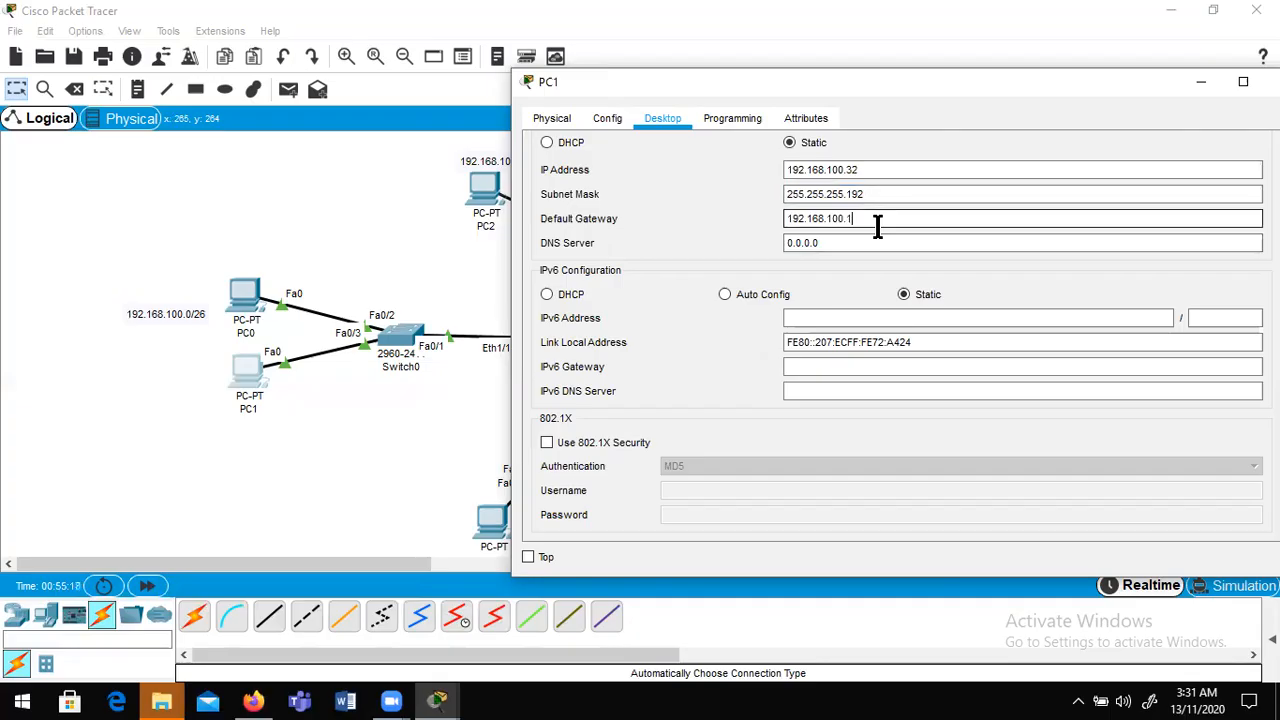
drag(1015, 90, 686, 143)
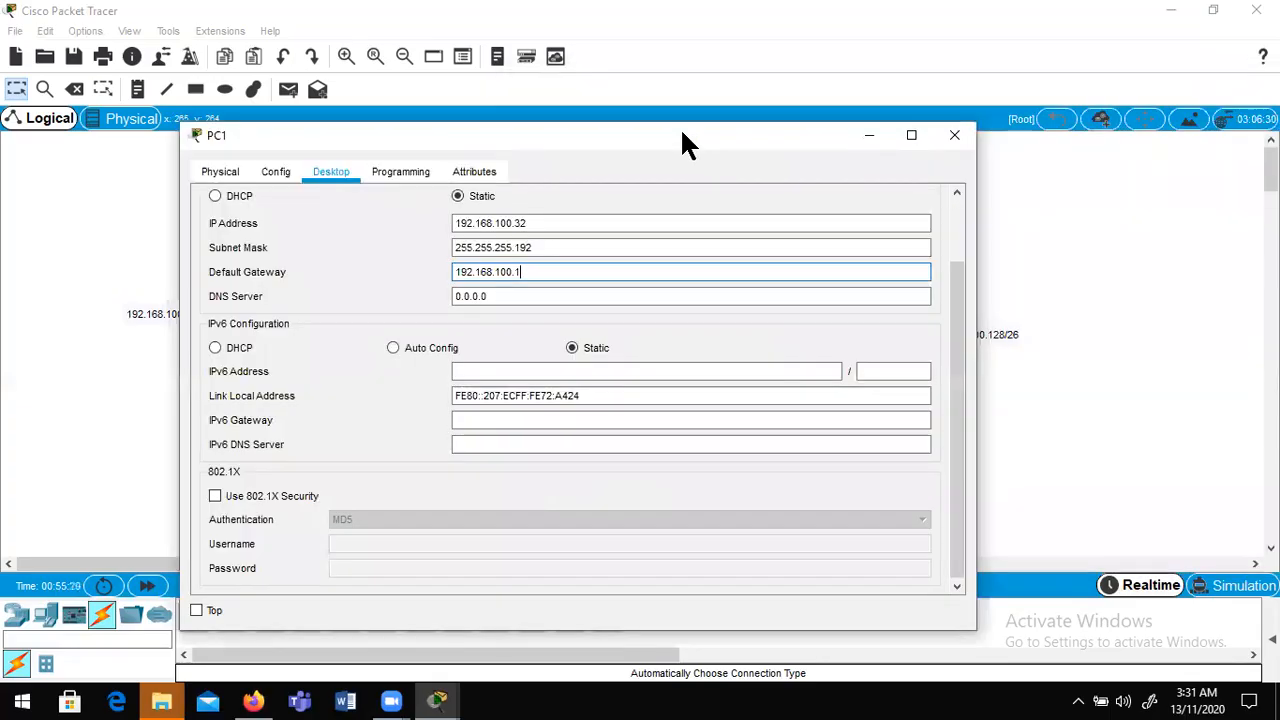
click(941, 137)
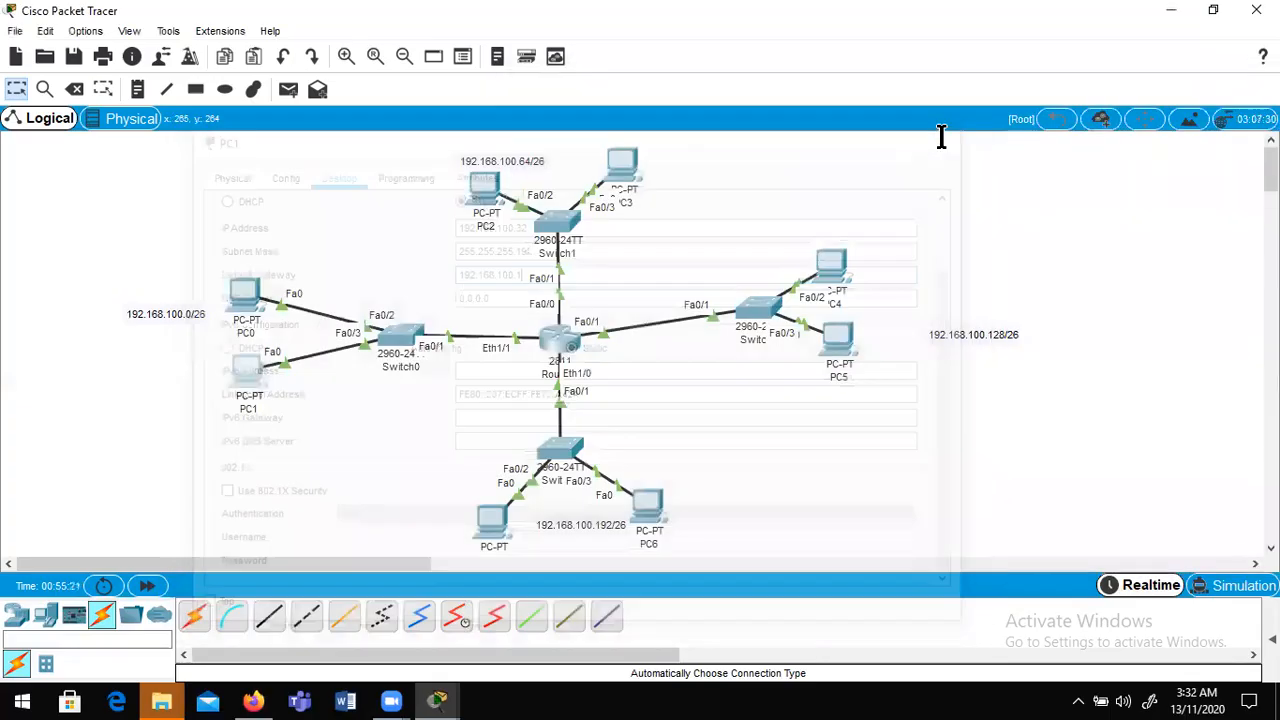
- Give PC2 the static IP address 192.168.100.66 with subnet mask 255.255.255.192
click(486, 190)
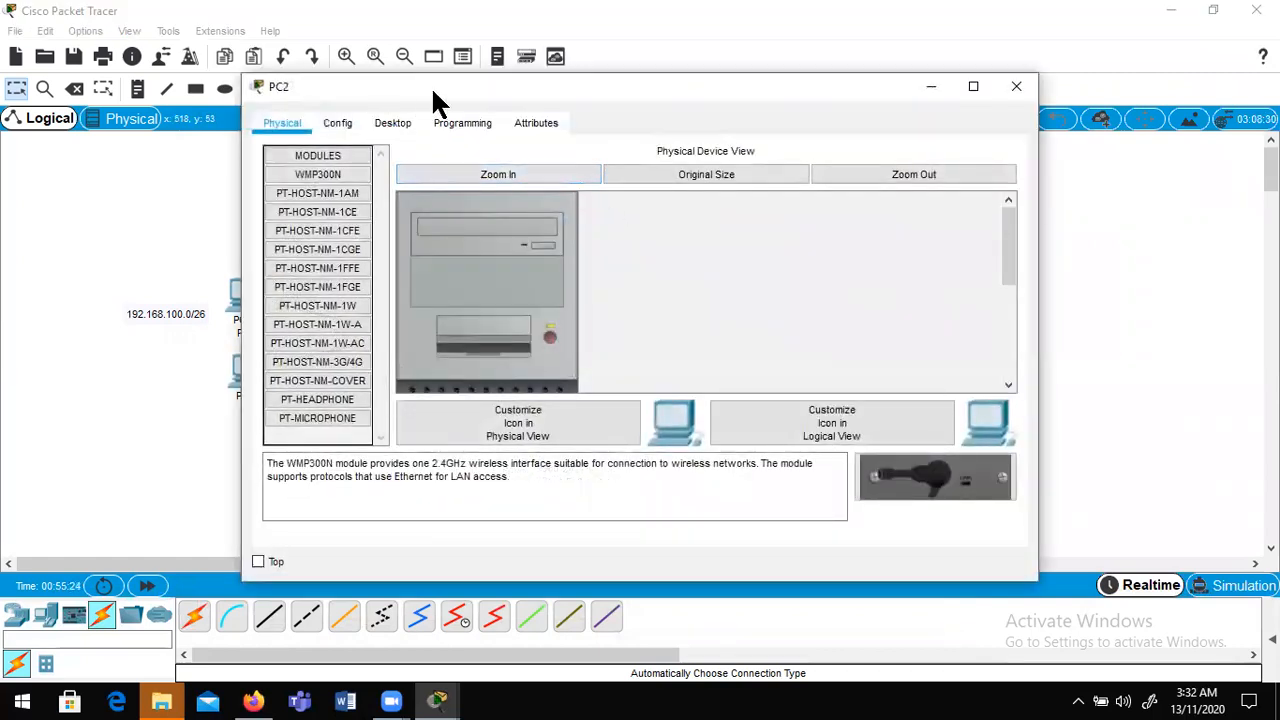
drag(435, 100, 540, 300)
click(497, 324)
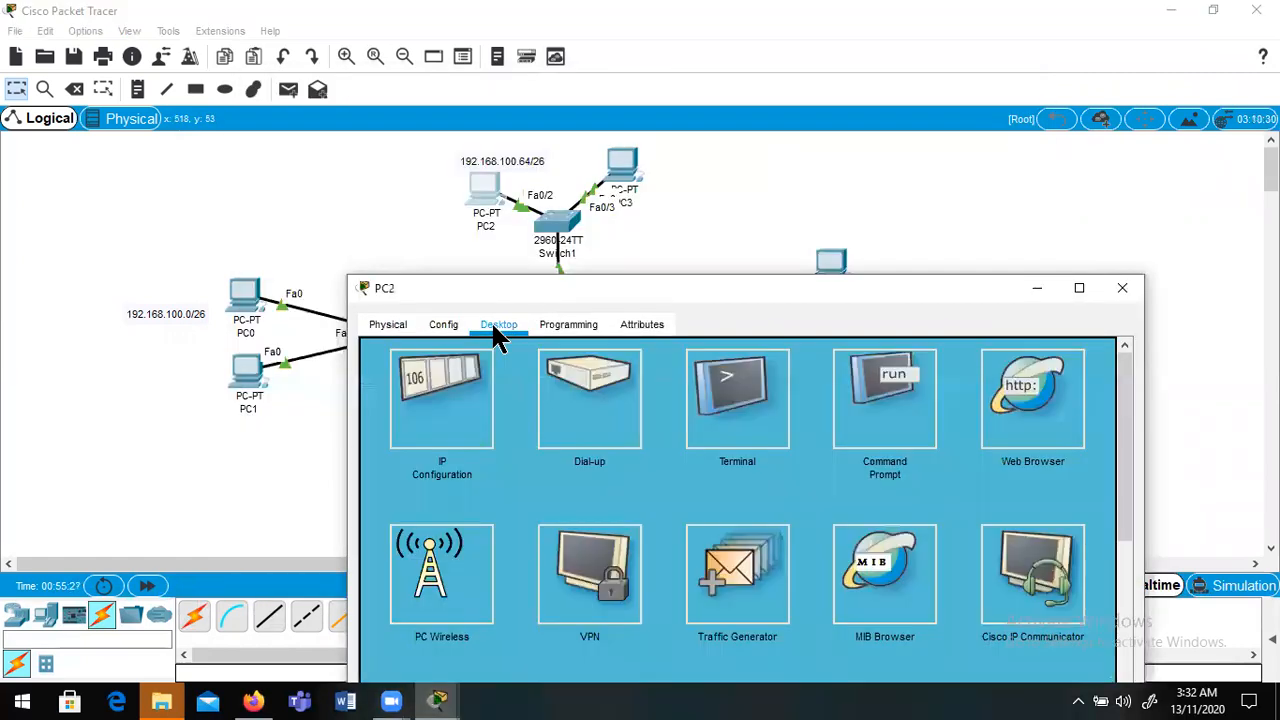
click(440, 415)
click(697, 376)
text(192.16)
text(100.66)
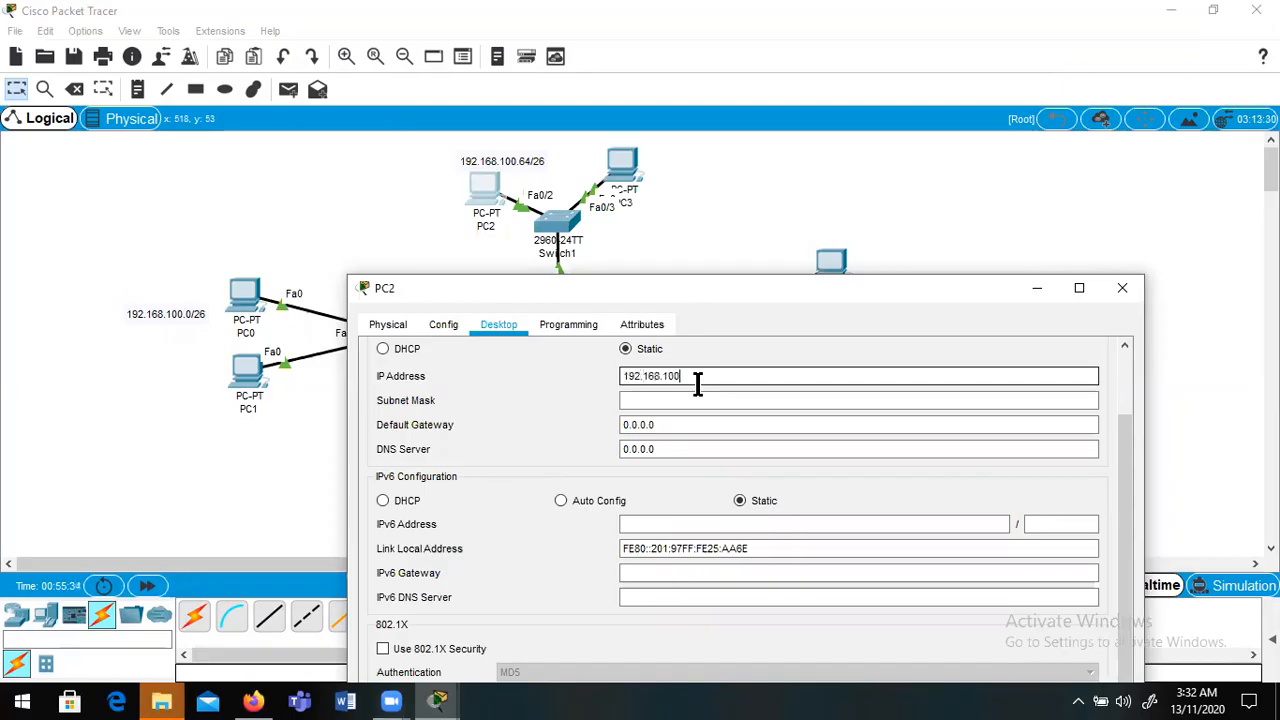
click(680, 400)
text(192)
- Set PC2's default gateway to 192.168.100.65 and close PC2's settings
click(694, 424)
key(BackSpace)
key(BackSpace)
key(BackSpace)
key(BackSpace)
key(BackSpace)
key(BackSpace)
key(BackSpace)
text(192.)
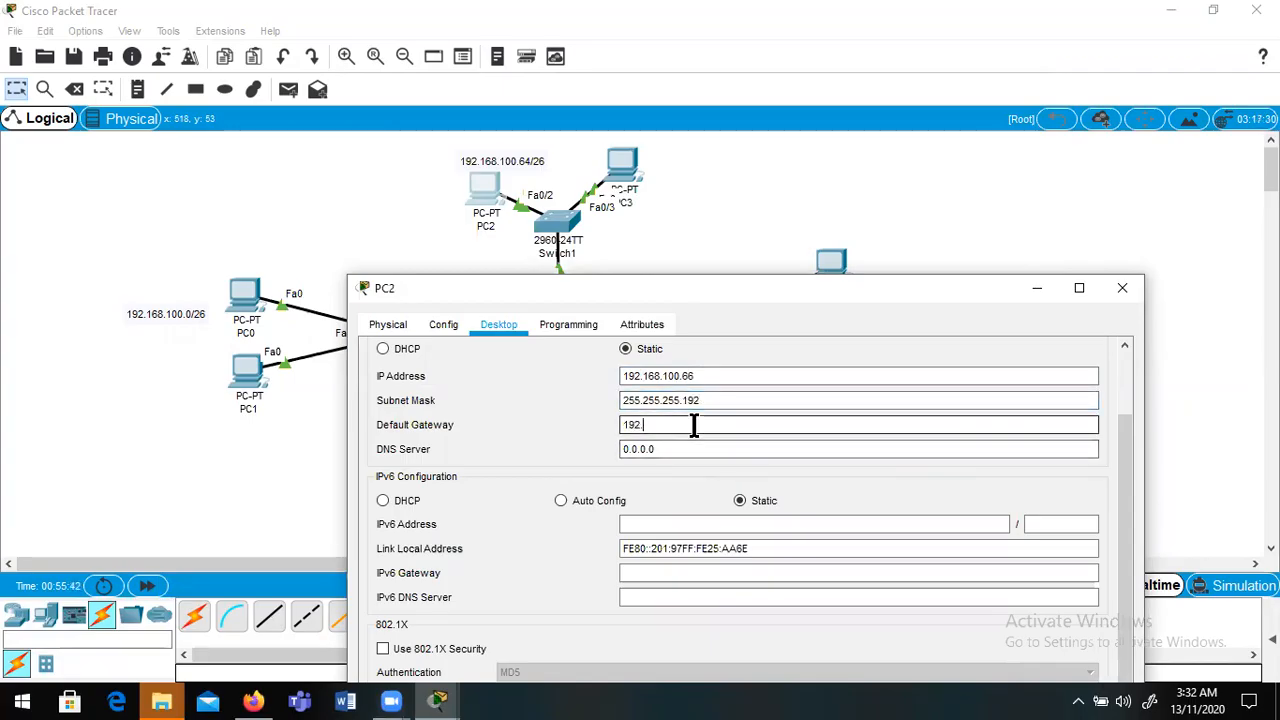
text(168.100.65)
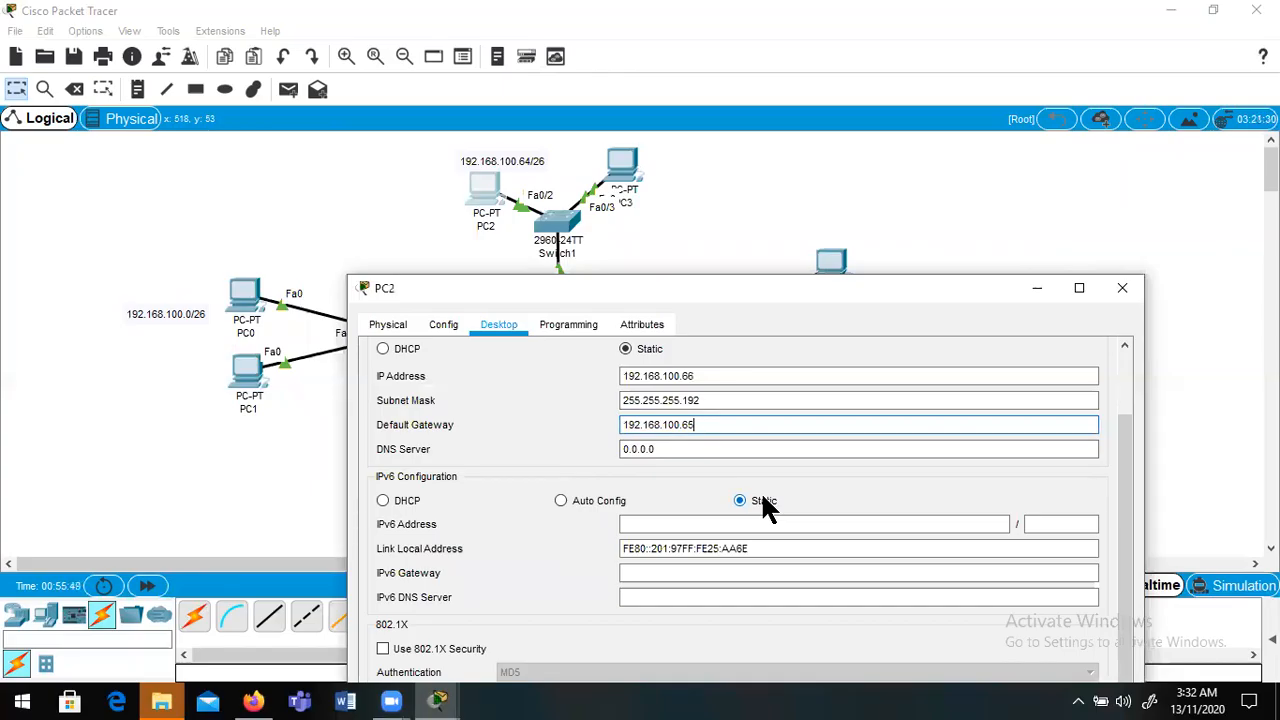
click(1122, 289)
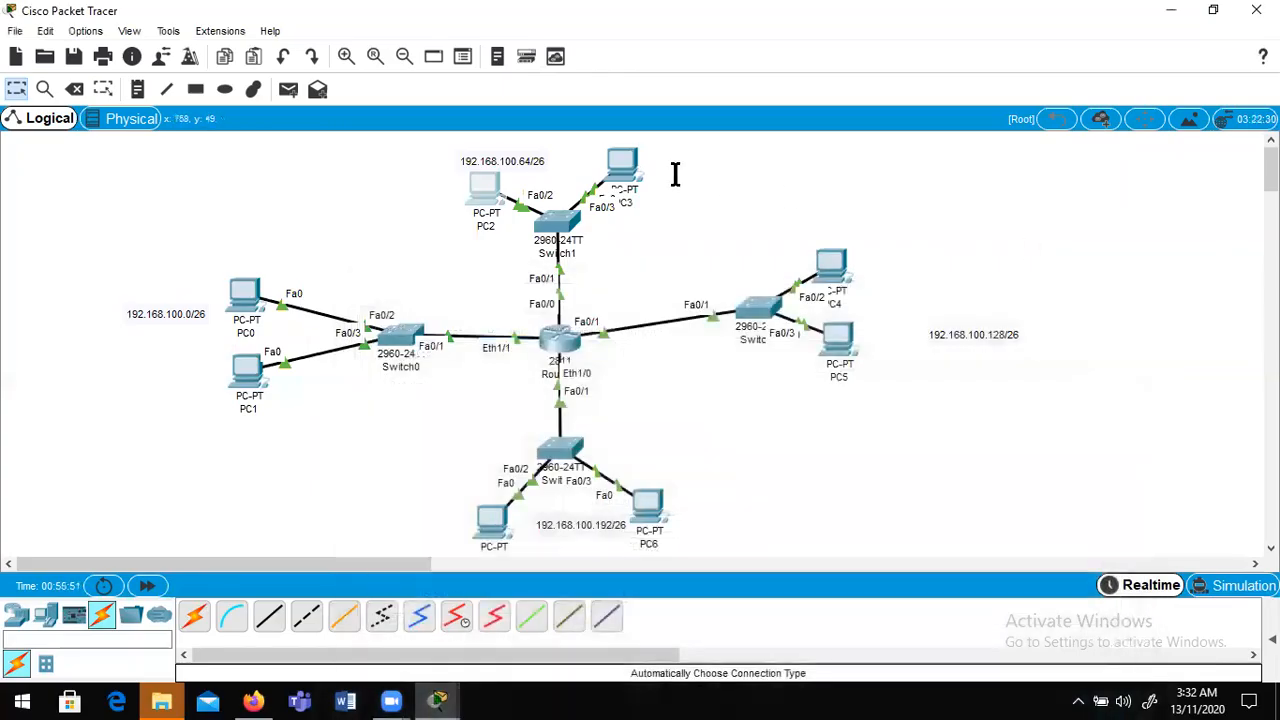
- Open PC3's IP configuration, keeping PC3 and its subnet label in view
click(612, 163)
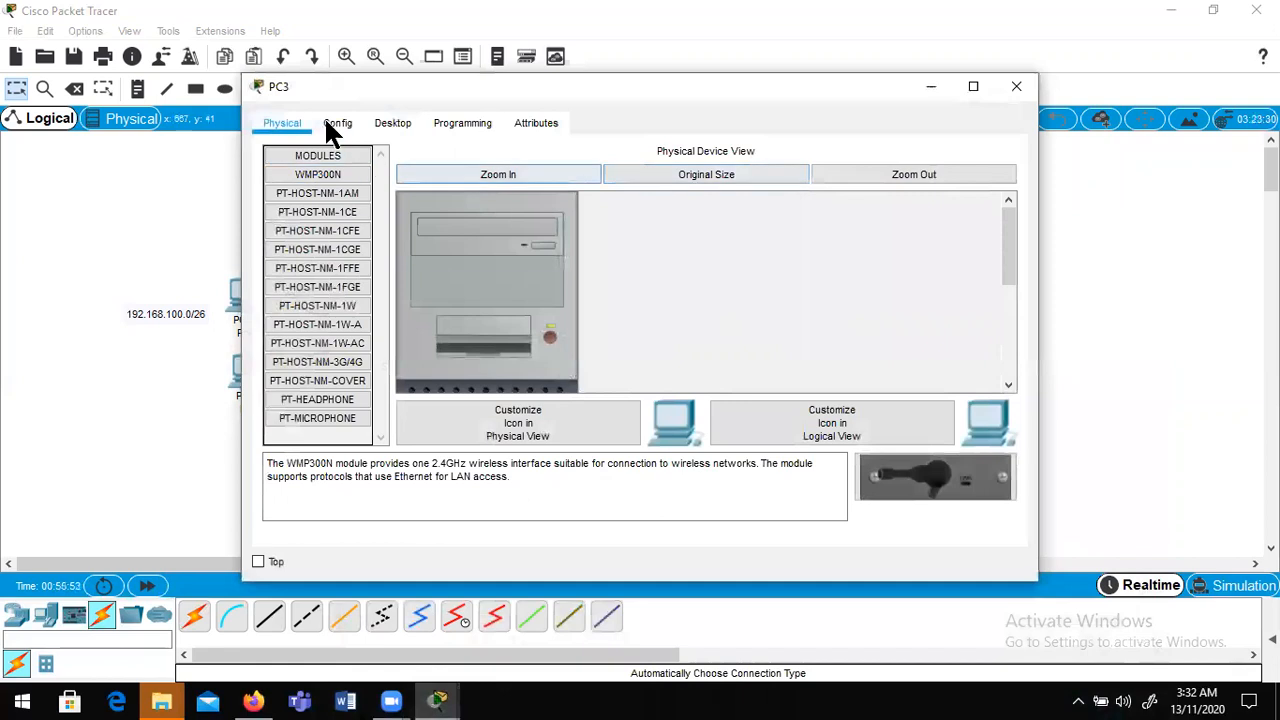
click(383, 121)
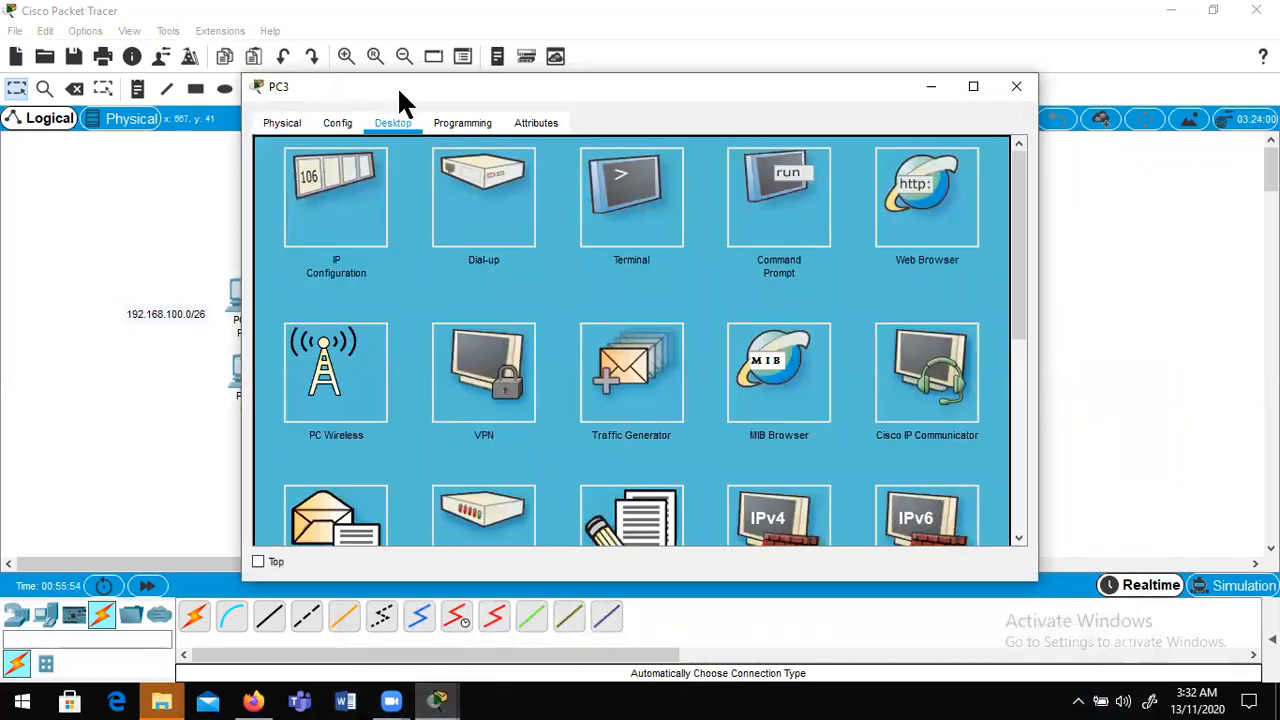
drag(397, 86, 352, 286)
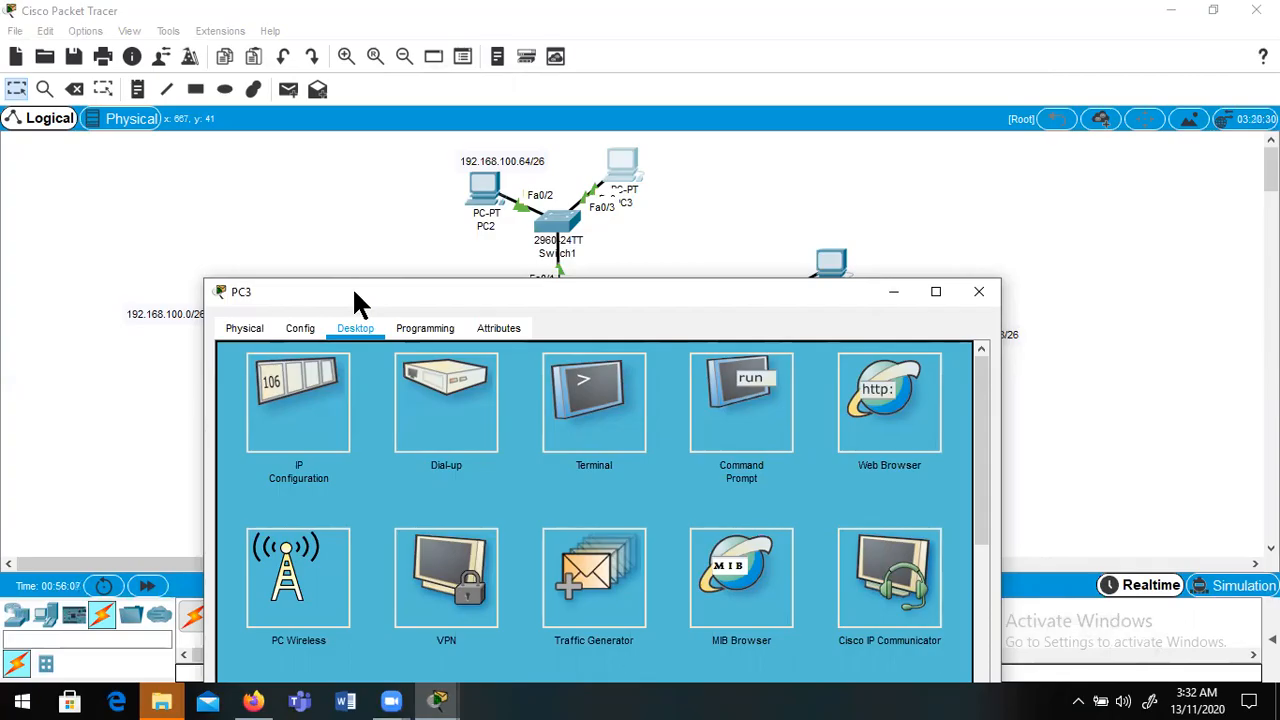
click(328, 405)
click(554, 385)
text(19)
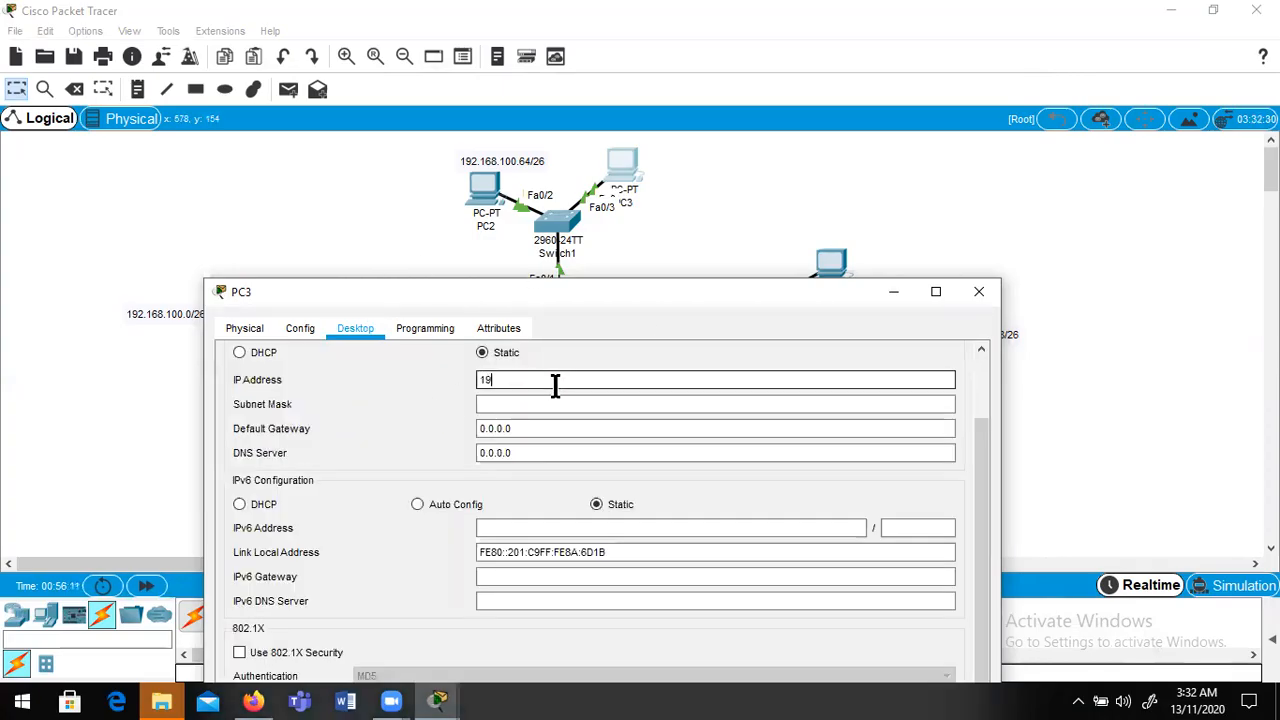
text(2.168.1.)
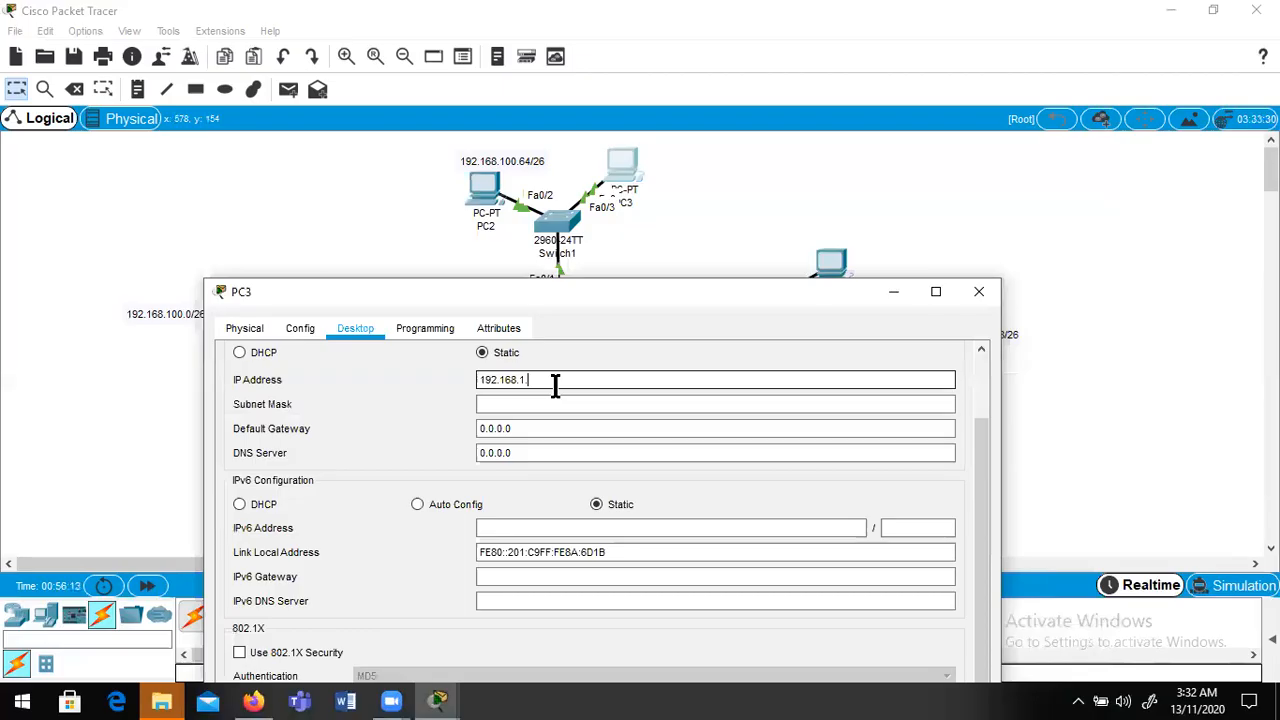
text(100.99)
click(555, 405)
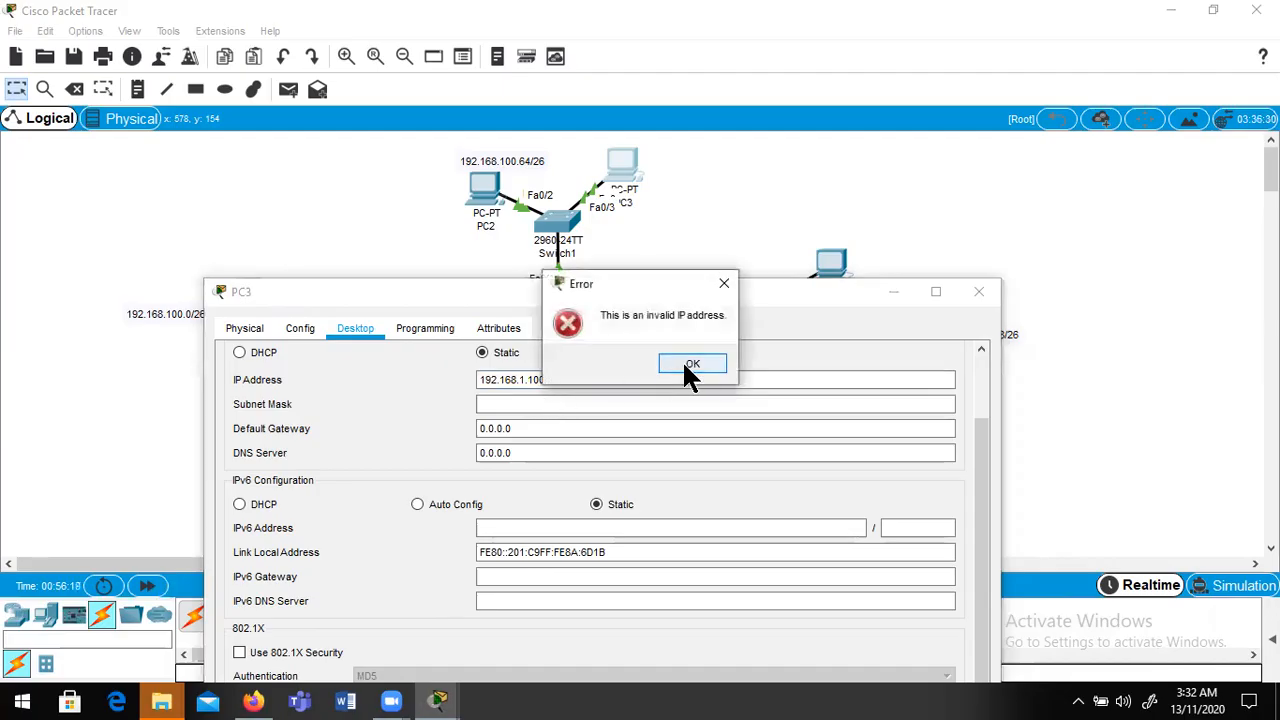
click(686, 366)
- Set PC3's static IP address to 192.168.100.100
click(587, 380)
text(192.168.100.)
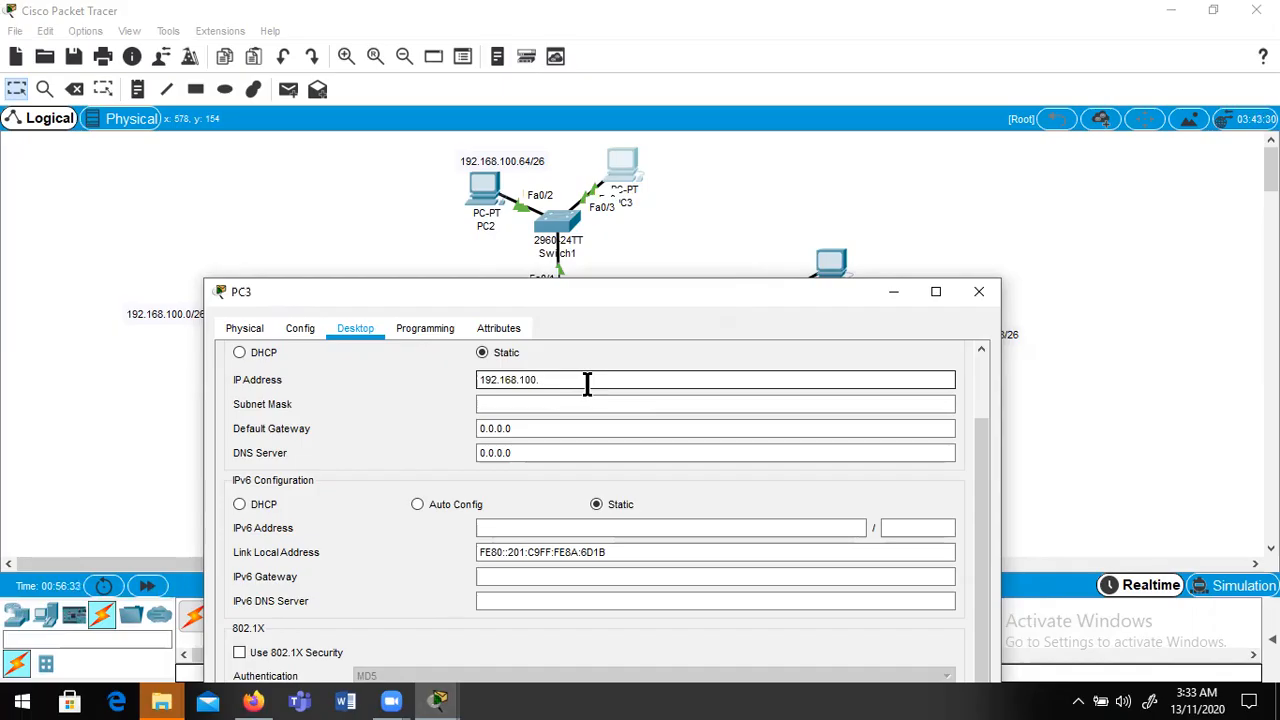
text(100)
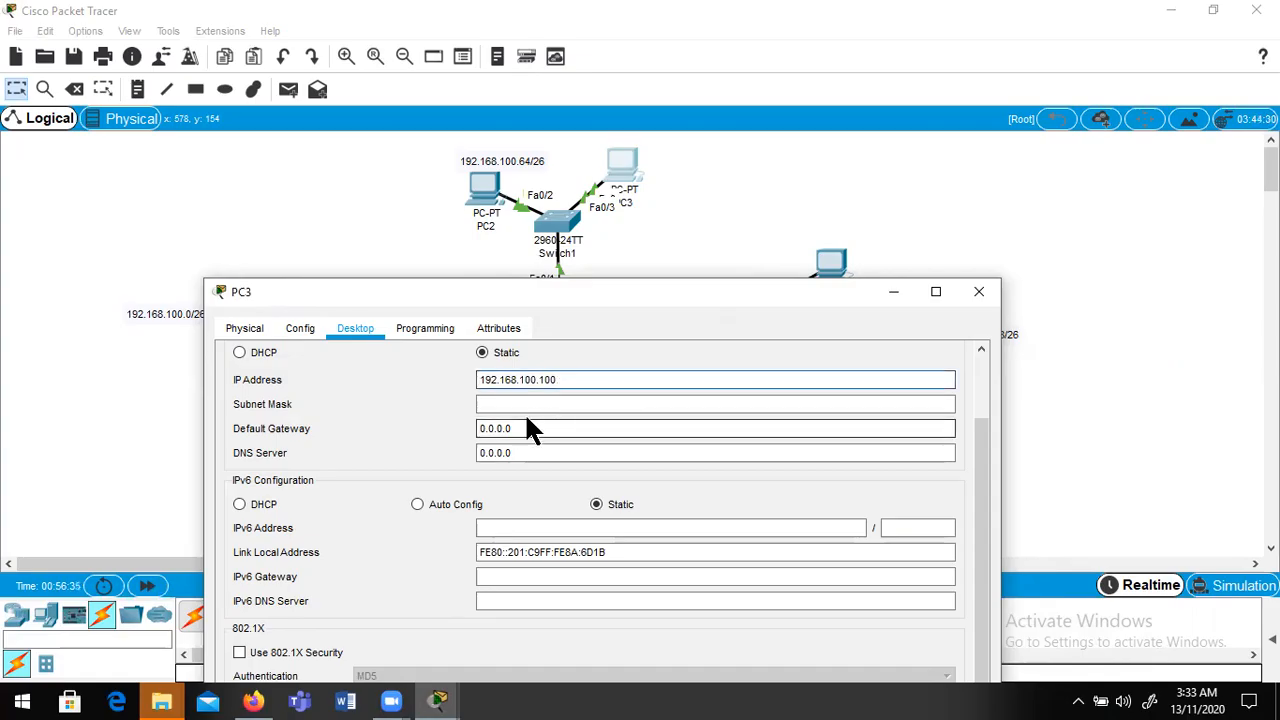
- Set PC3's IP address to 192.168.100.99 with subnet mask 255.255.255.192
key(BackSpace)
key(BackSpace)
key(BackSpace)
text(99)
click(589, 403)
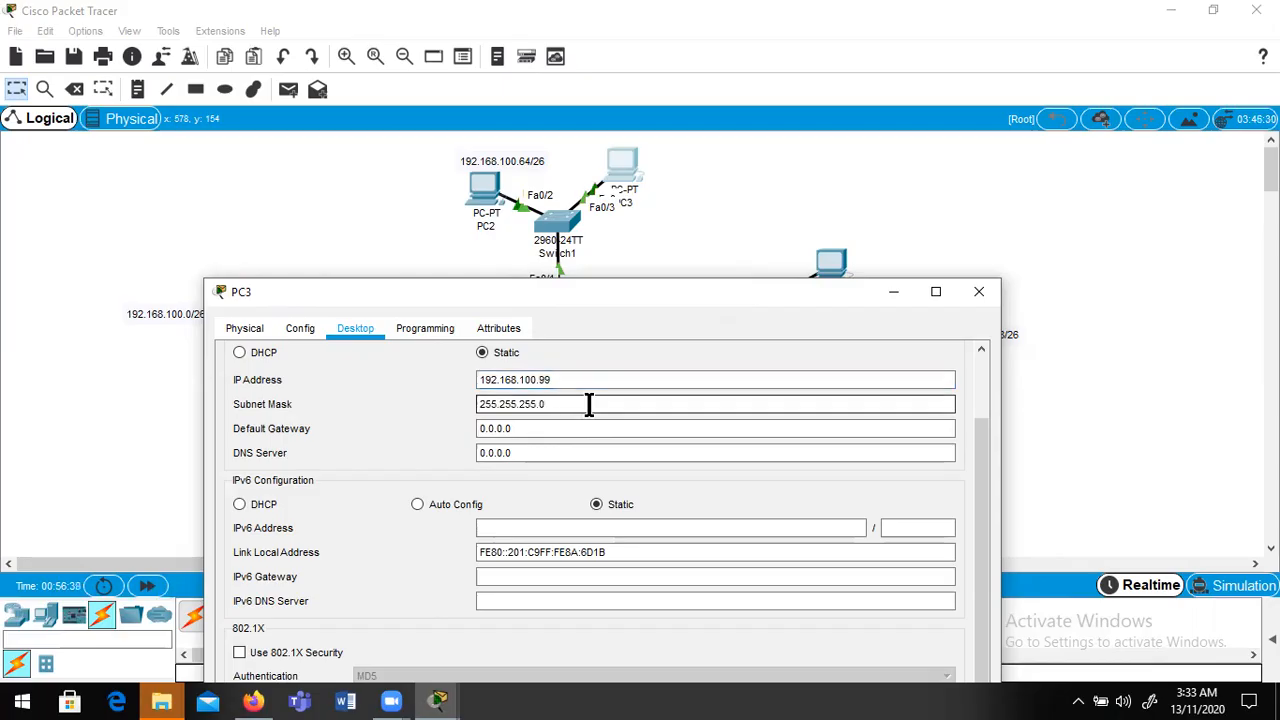
key(BackSpace)
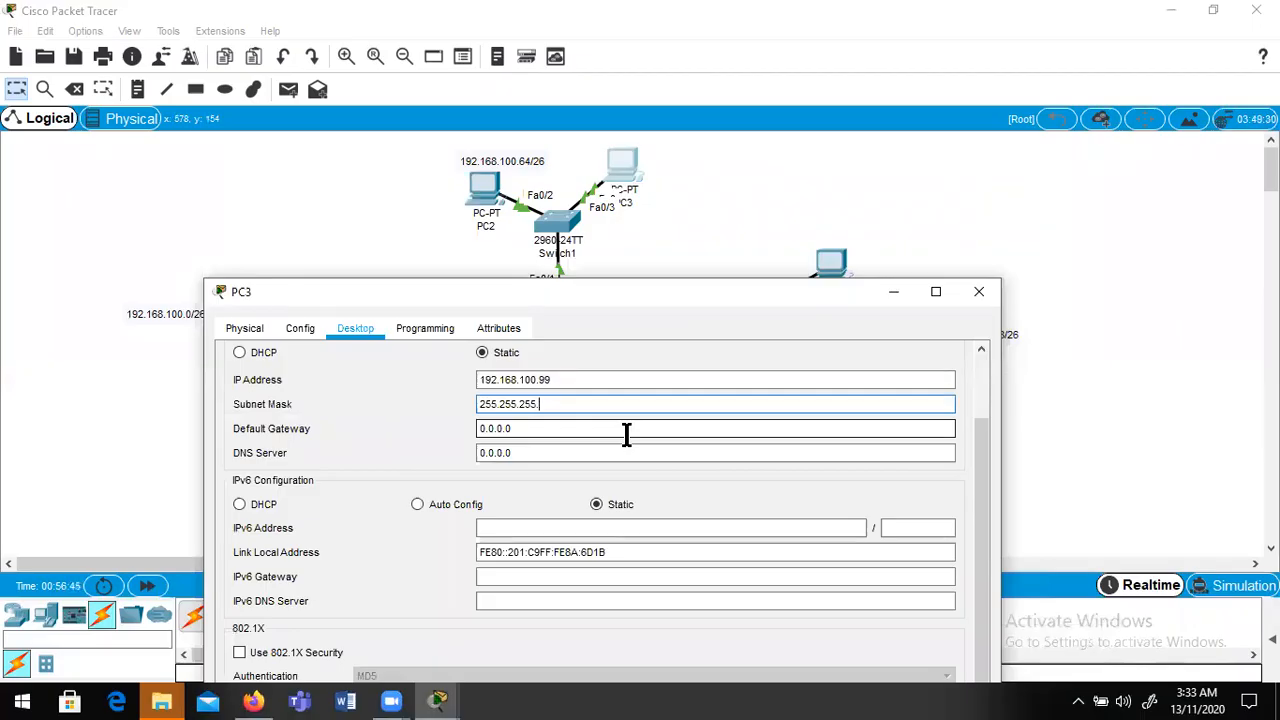
text(192)
- Set PC3's default gateway to 192.168.100.65 and close PC3's settings
click(597, 426)
key(BackSpace)
key(BackSpace)
key(BackSpace)
key(BackSpace)
key(BackSpace)
key(BackSpace)
key(BackSpace)
text(192.18)
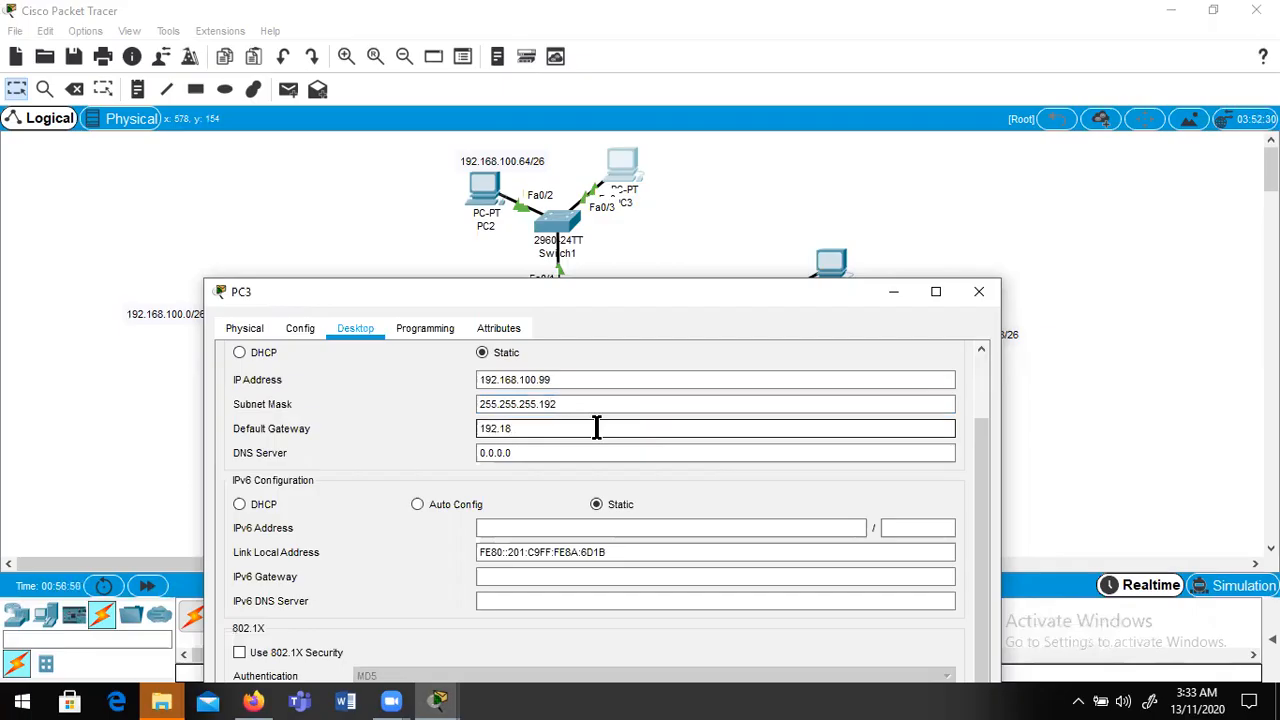
key(BackSpace)
text(68.100.65)
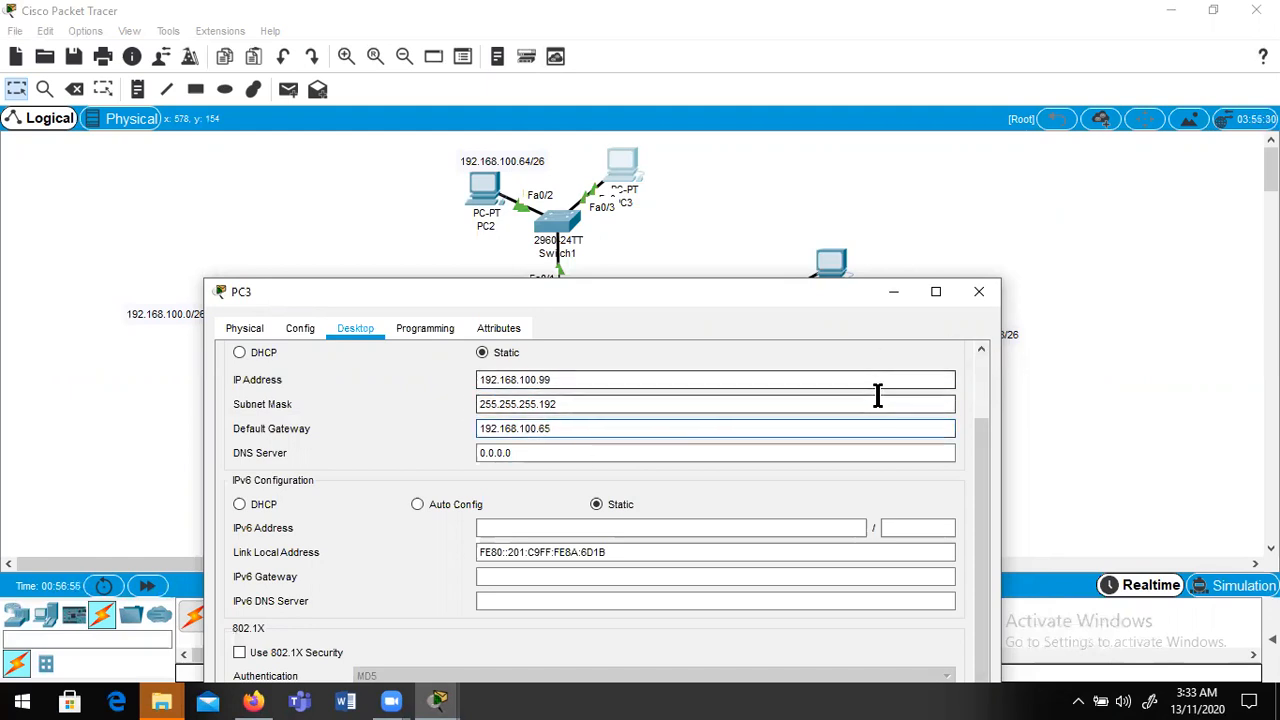
click(976, 294)
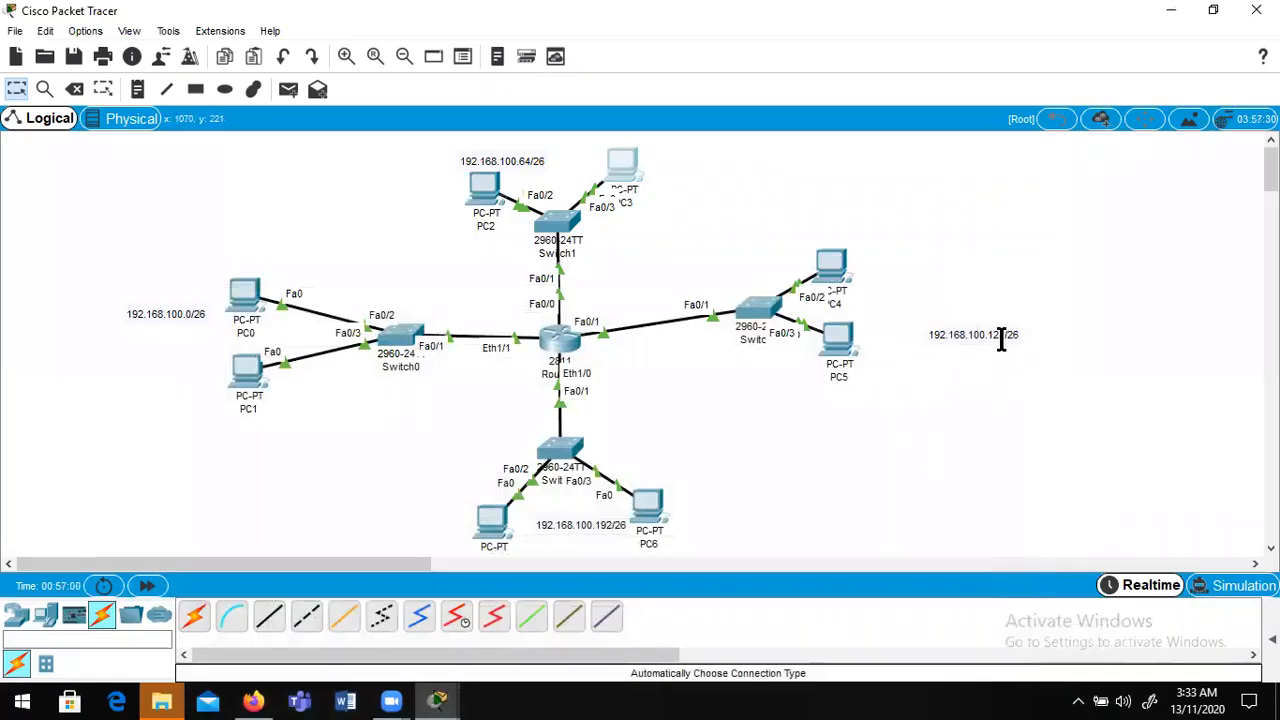
- Give PC4 the static IP address 192.168.100.130 with subnet mask 255.255.255.192
click(831, 265)
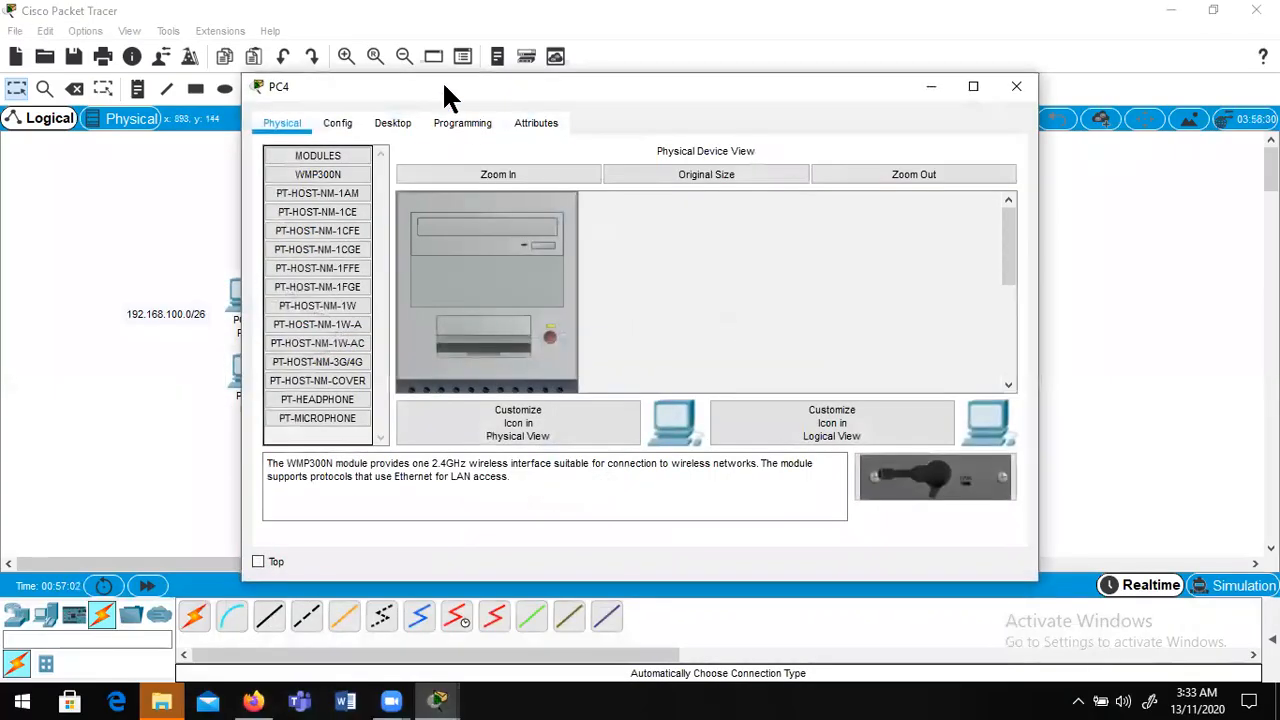
click(380, 124)
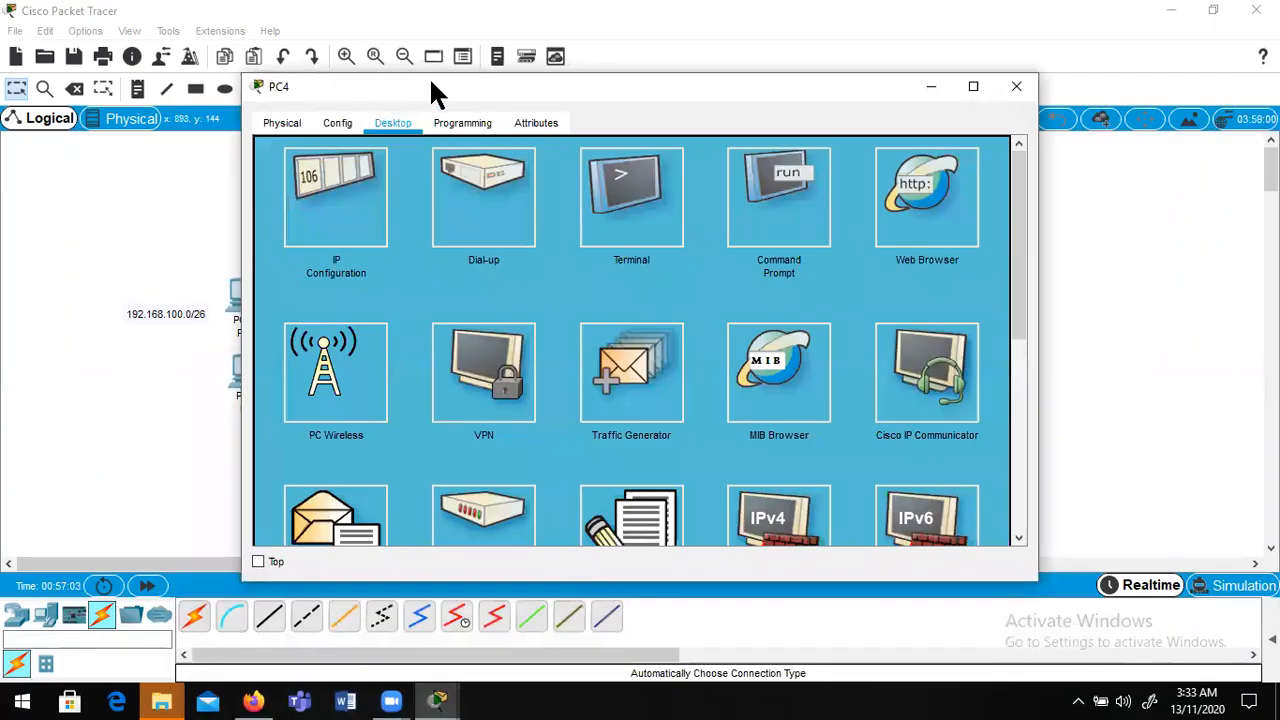
drag(432, 86, 1042, 126)
click(955, 250)
click(1148, 213)
text(192.168.100.1)
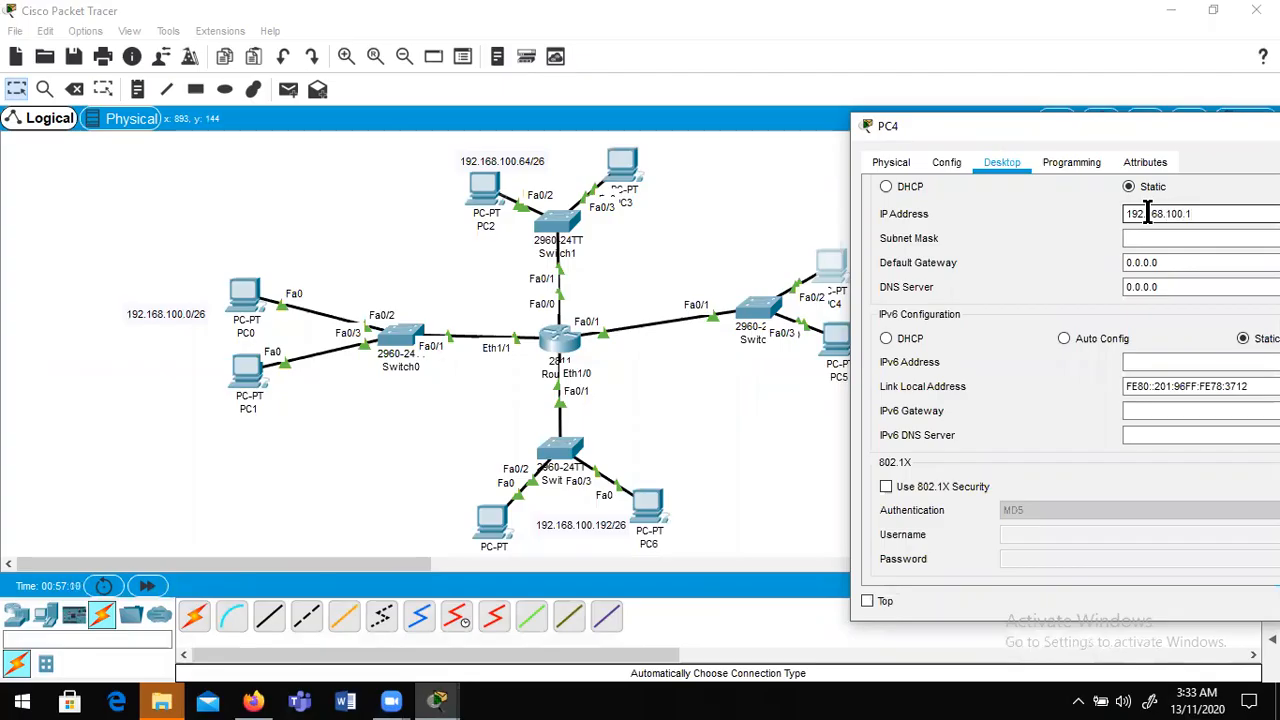
text(30)
click(1164, 237)
key(BackSpace)
text(192)
- Set PC4's default gateway to 192.168.100.129 and close PC4's settings
click(1175, 263)
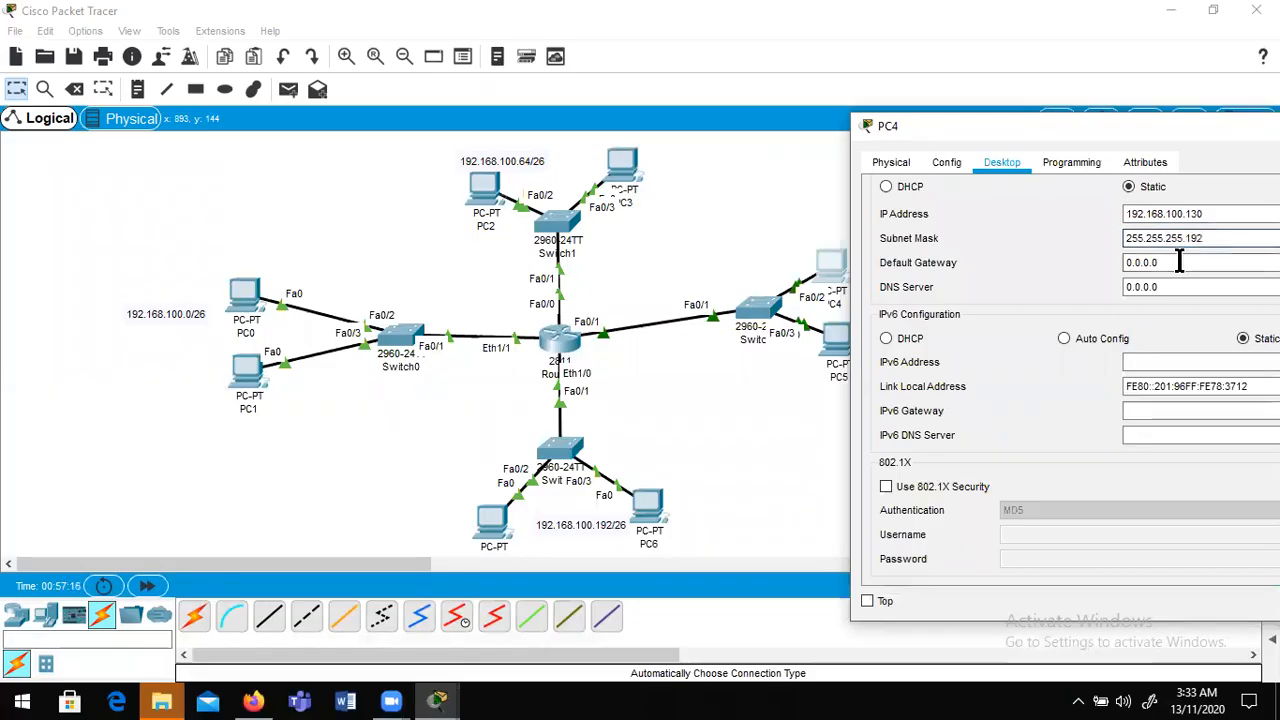
key(BackSpace)
key(BackSpace)
key(BackSpace)
key(BackSpace)
key(BackSpace)
key(BackSpace)
key(BackSpace)
text(192)
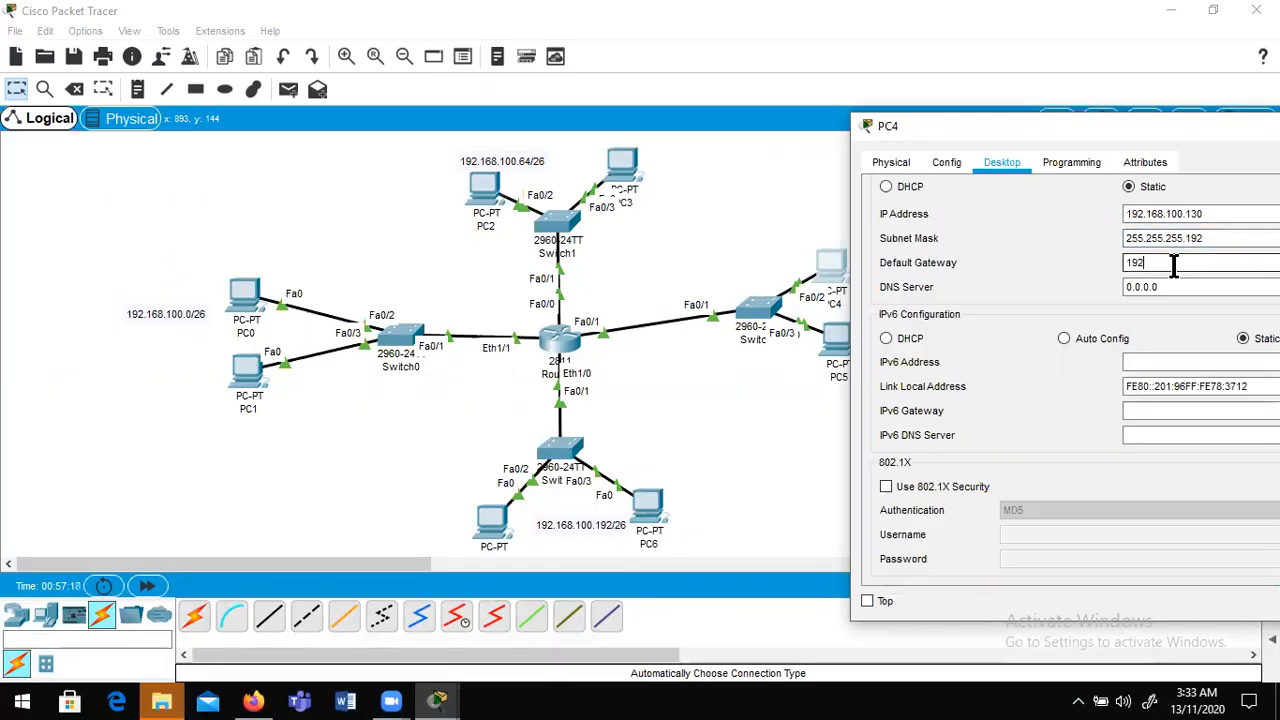
text(.168.100.129)
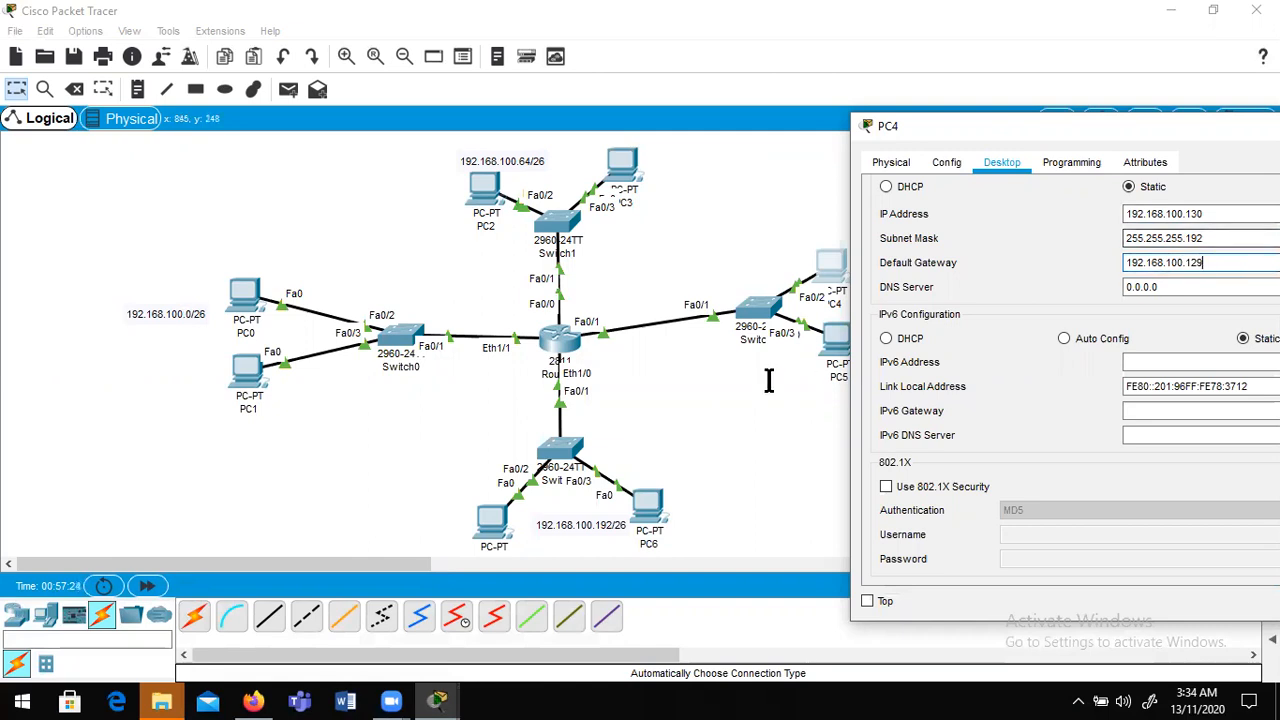
drag(1068, 128, 917, 123)
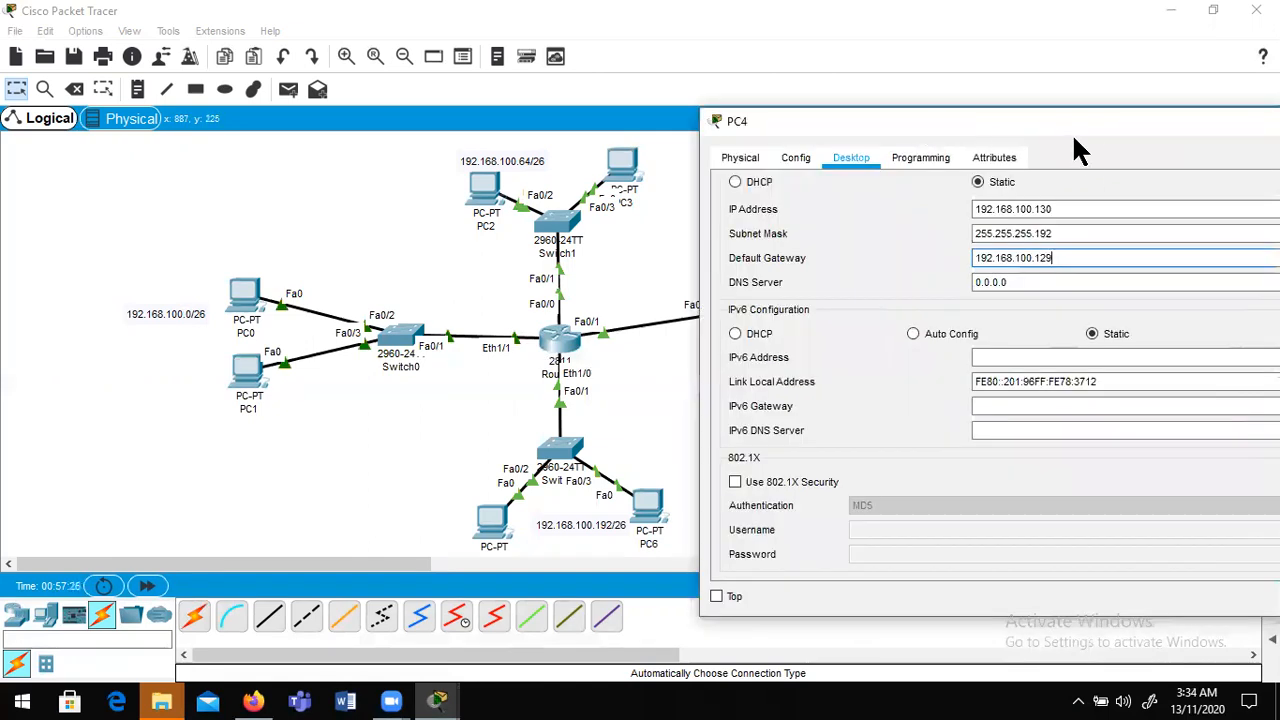
drag(1071, 124, 847, 160)
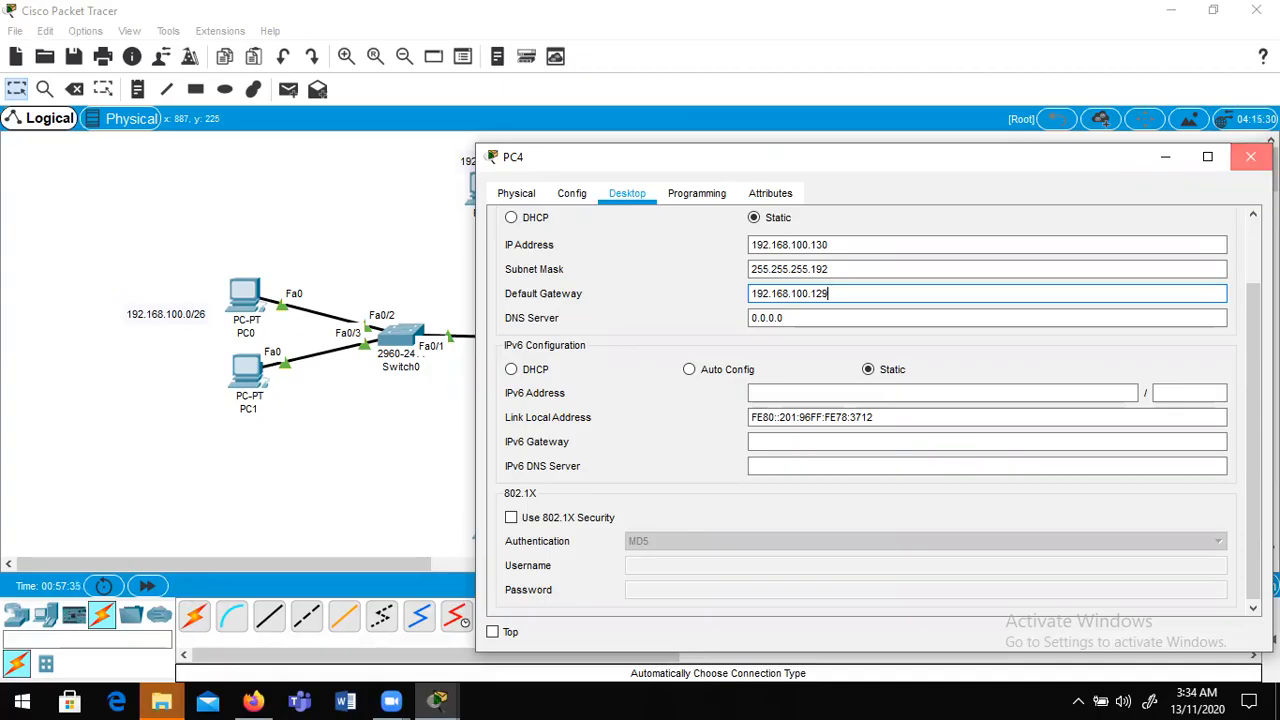
click(1250, 156)
- Open the IP configuration of PC5 in the 192.168.100.128/26 subnet
click(832, 343)
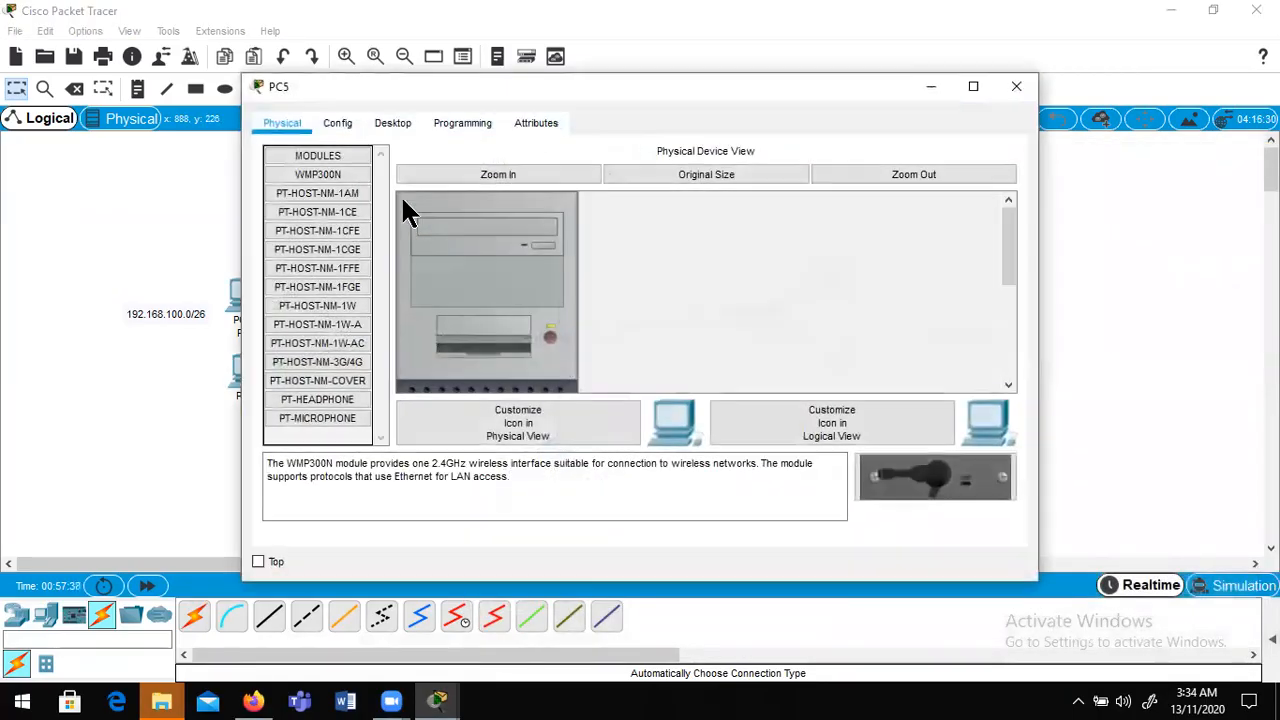
click(390, 124)
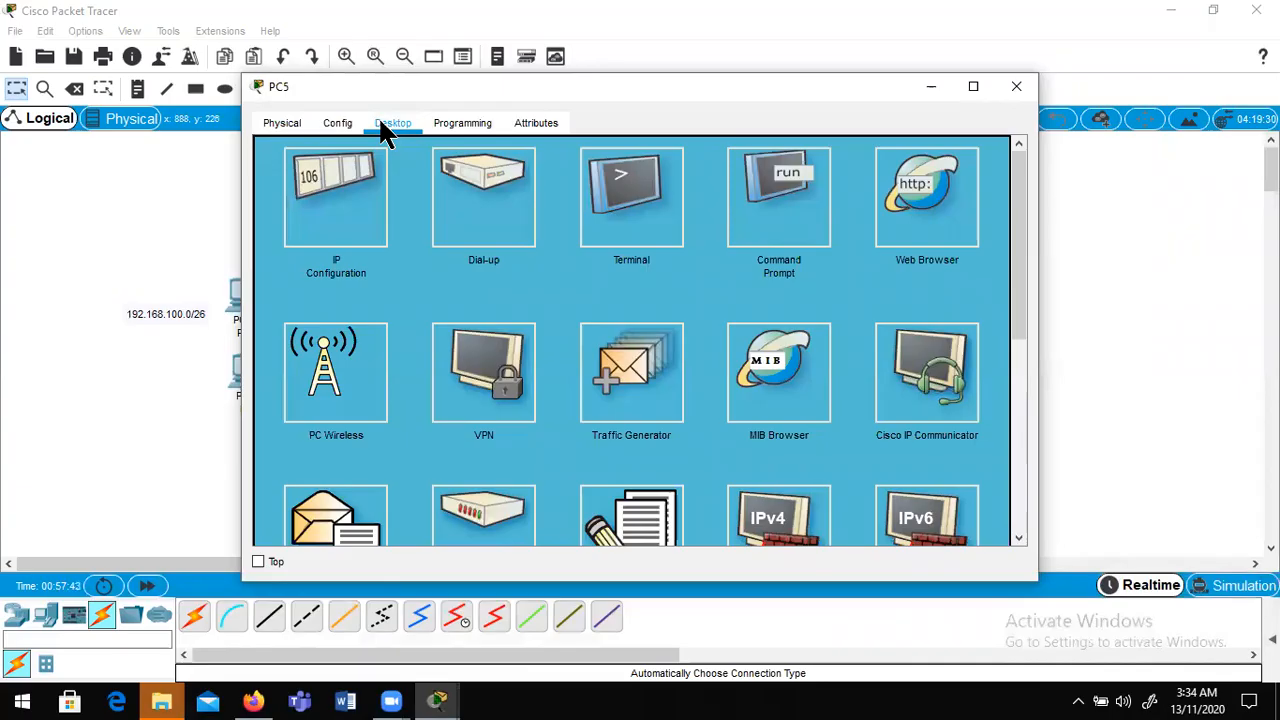
click(360, 196)
- Set PC5's static IP address to 192.168.1.188 with subnet mask 255.255.255.192
click(594, 178)
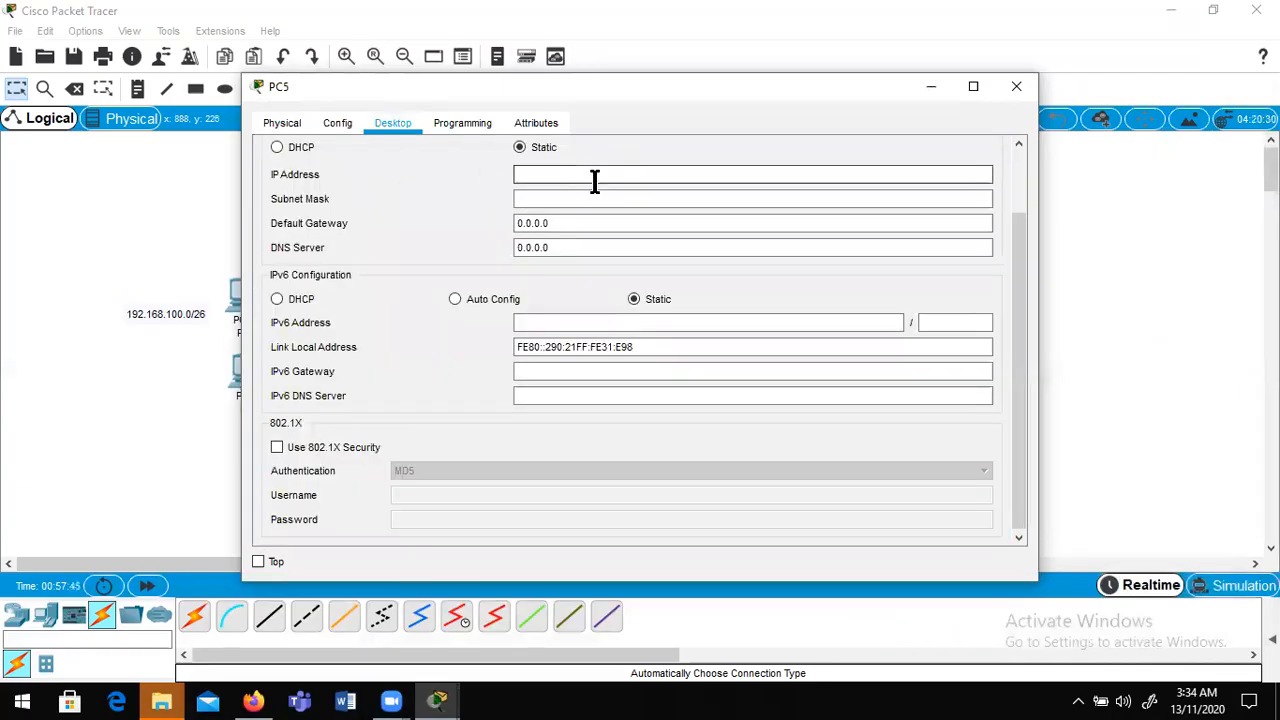
text(192.1)
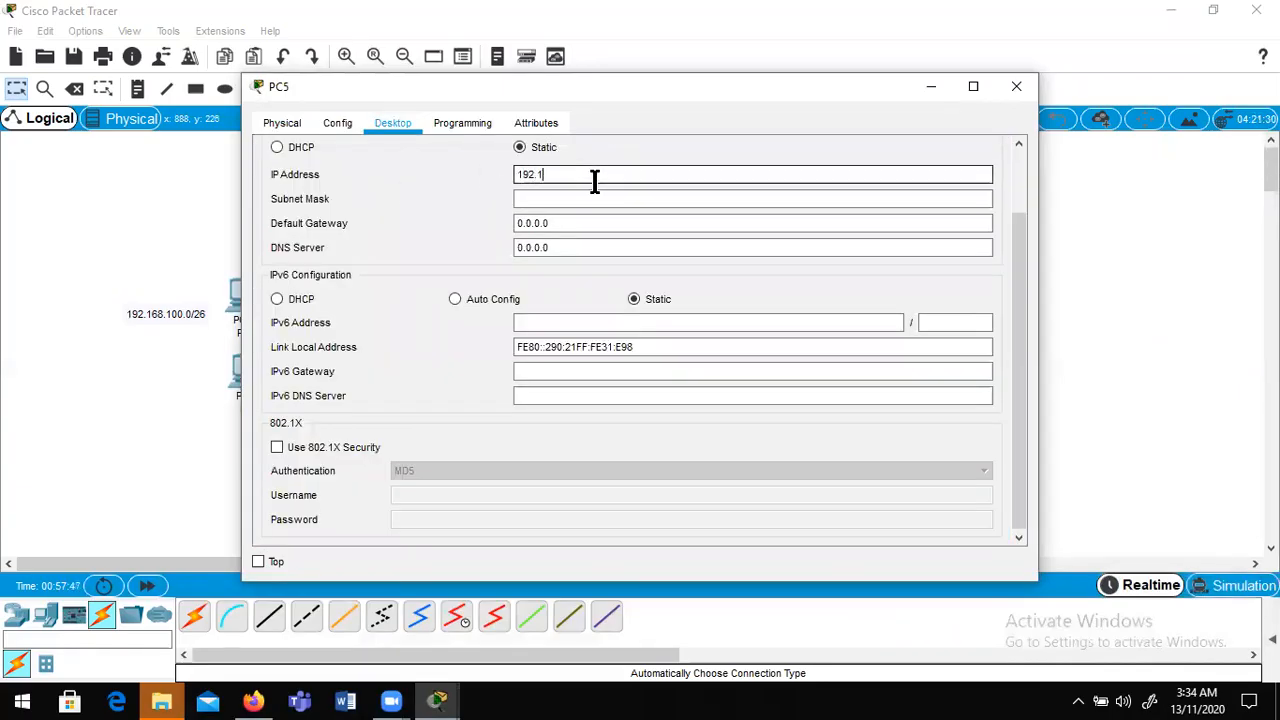
text(68.1.)
text(188)
click(583, 198)
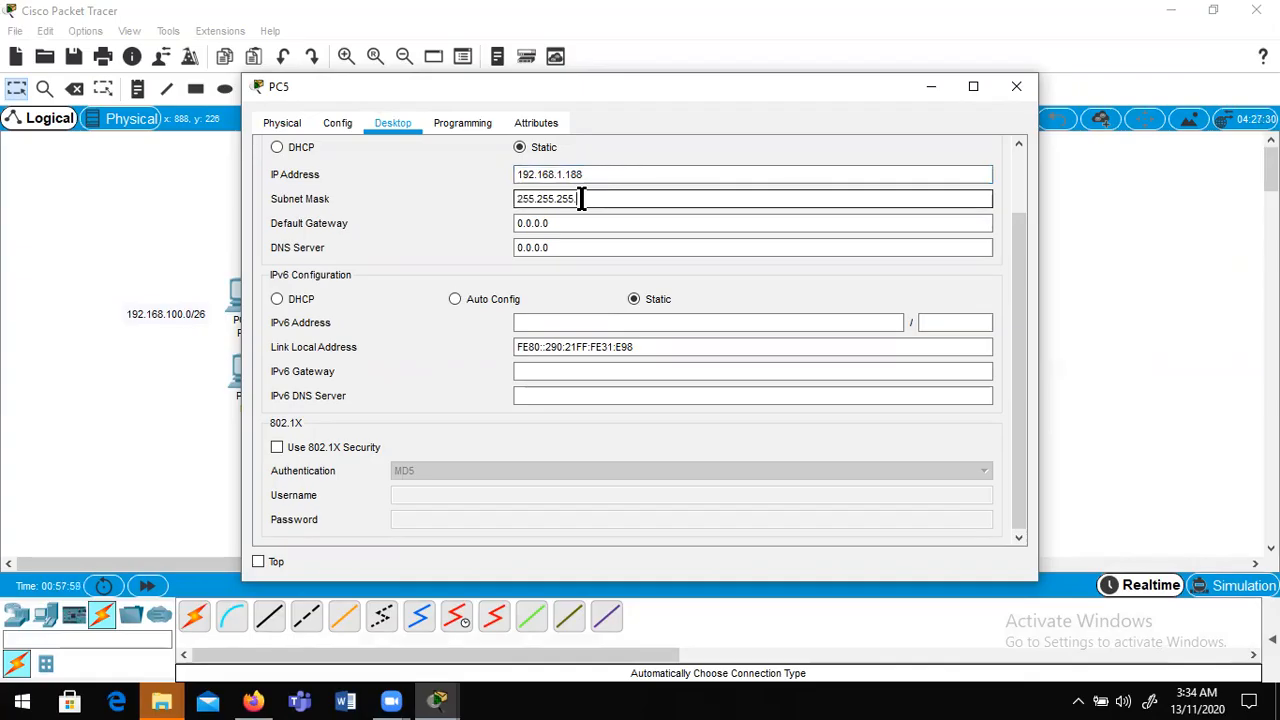
text(192)
- Set PC5's default gateway to 192.168.100.129
click(574, 220)
drag(574, 220, 476, 230)
key(BackSpace)
click(574, 221)
key(BackSpace)
key(BackSpace)
key(BackSpace)
key(BackSpace)
key(BackSpace)
key(BackSpace)
key(BackSpace)
text(192.)
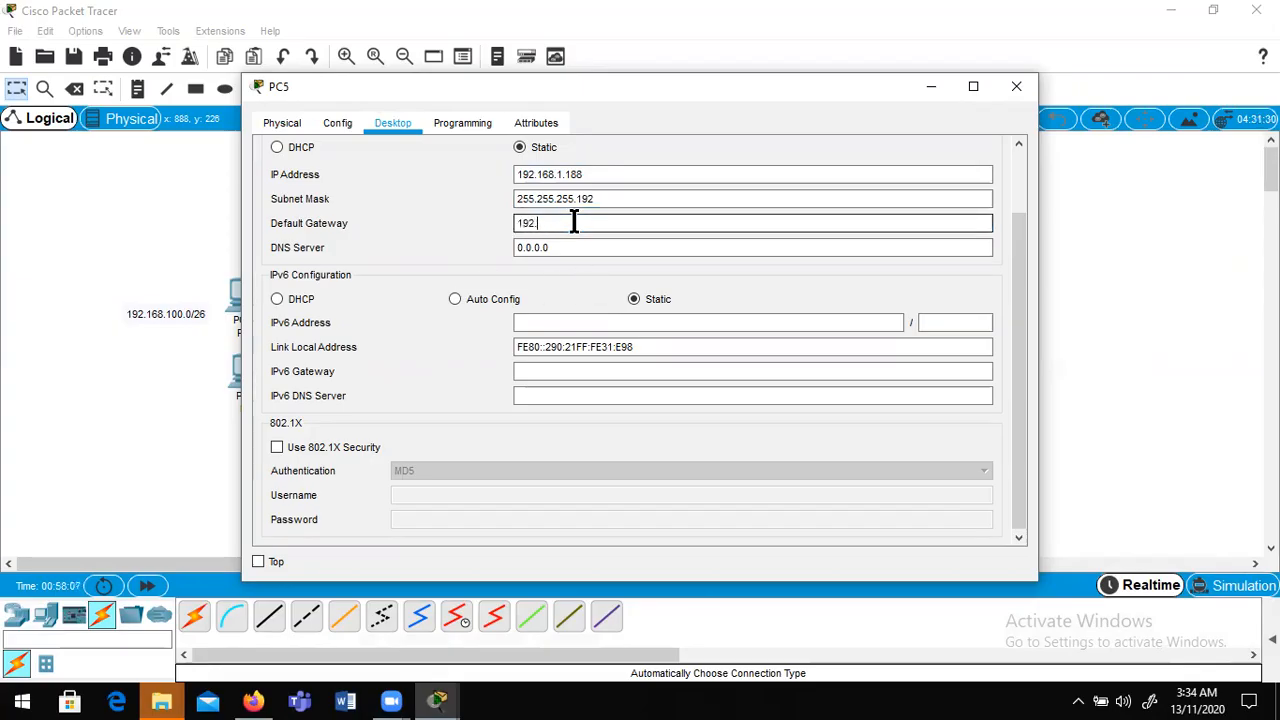
text(168.100)
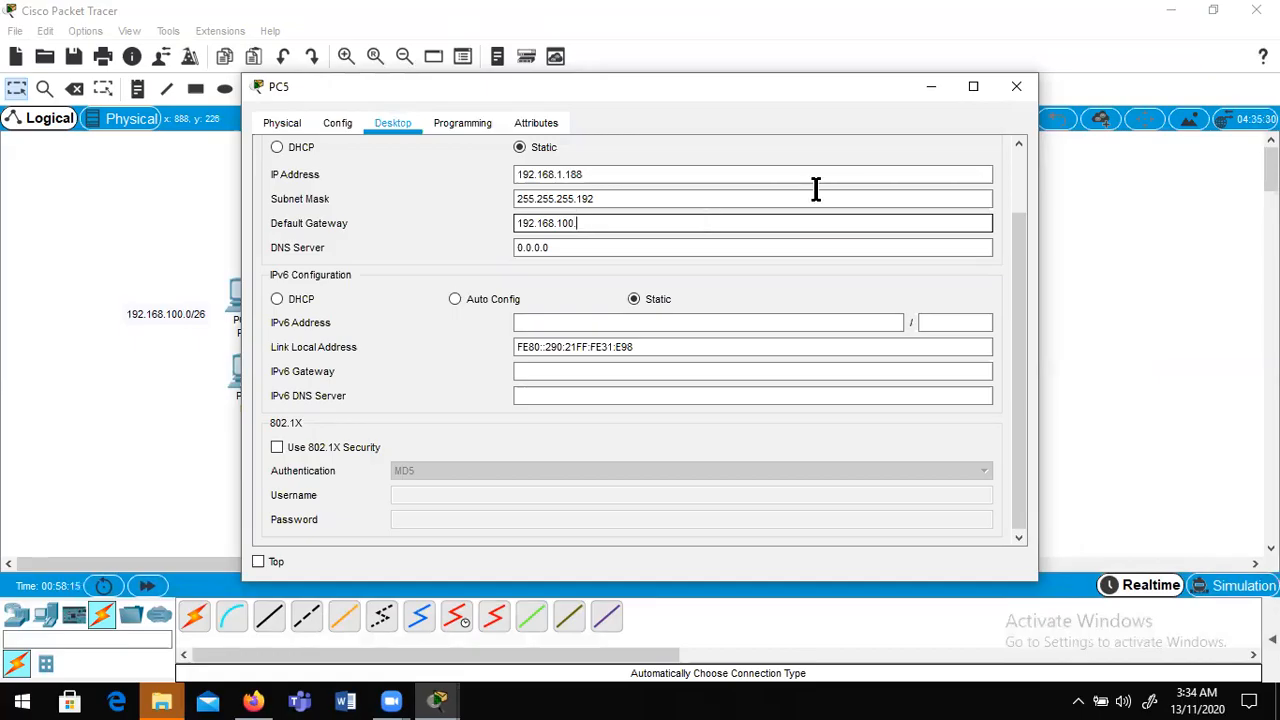
text(.129)
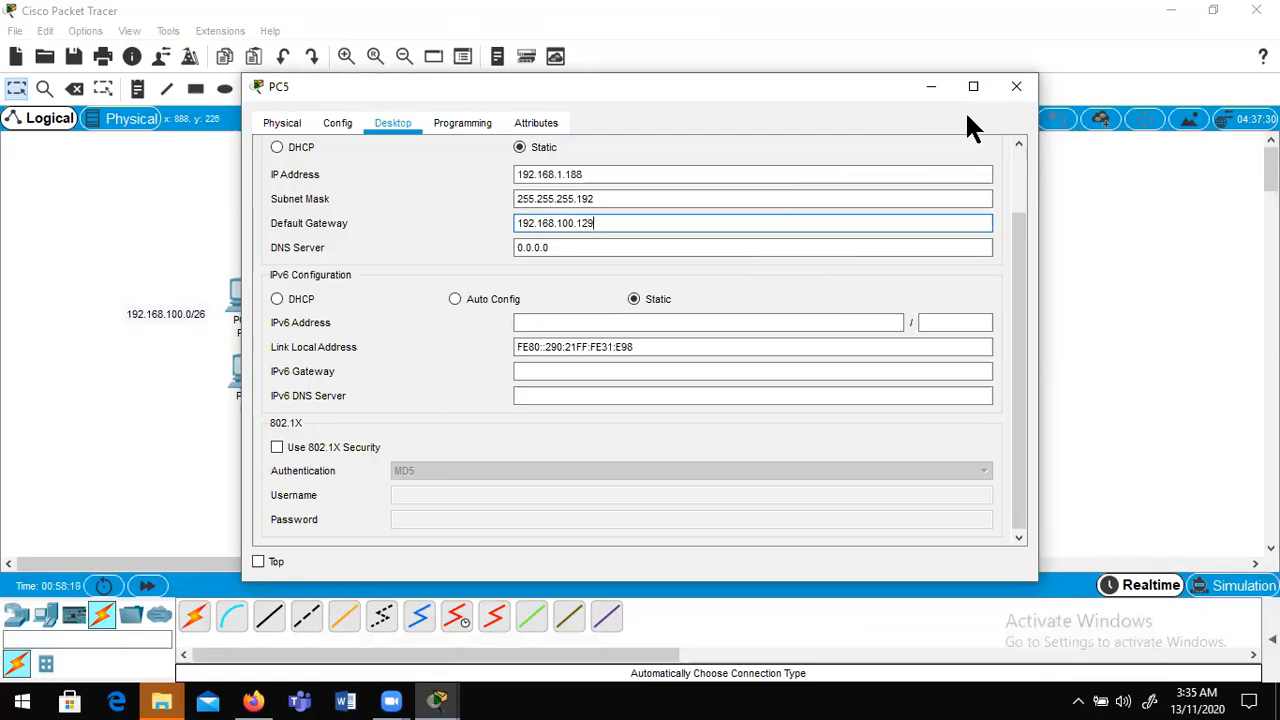
- Try replacing the last octet of PC5's IP address with 22 and with 192, giving 192.168.1.22 and 192.168.1.192
click(643, 174)
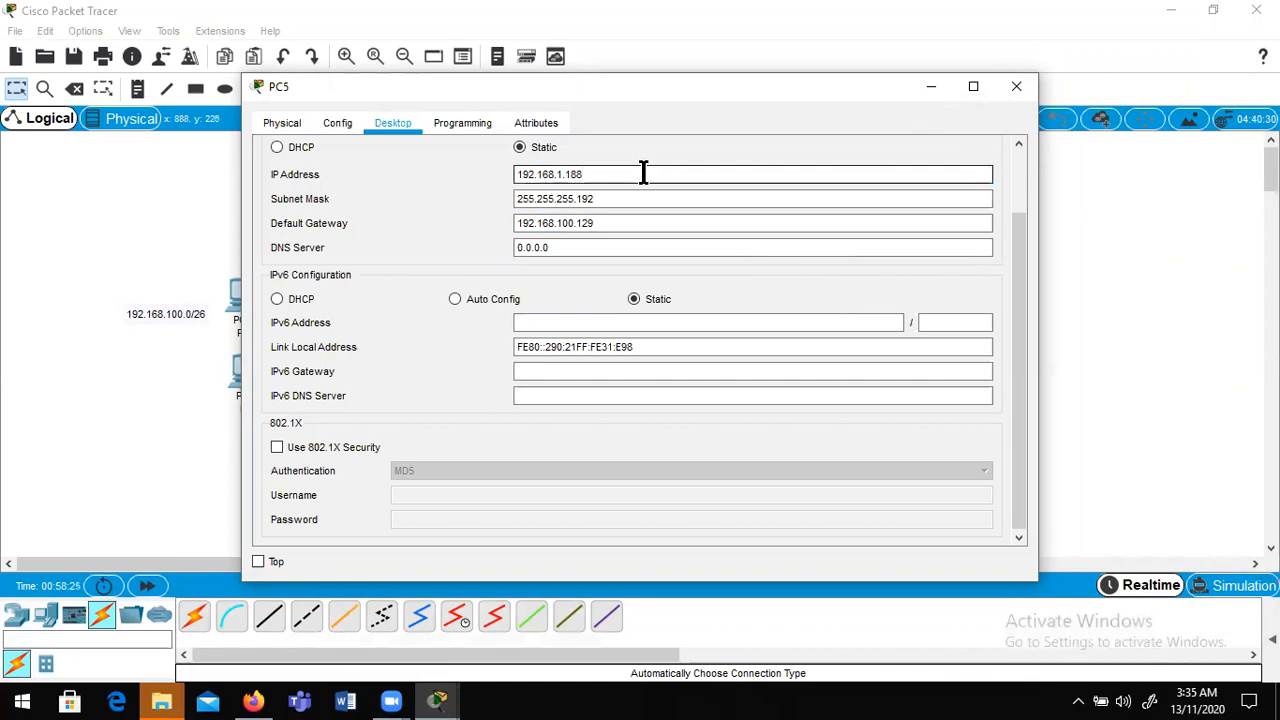
key(BackSpace)
key(BackSpace)
key(BackSpace)
text(22)
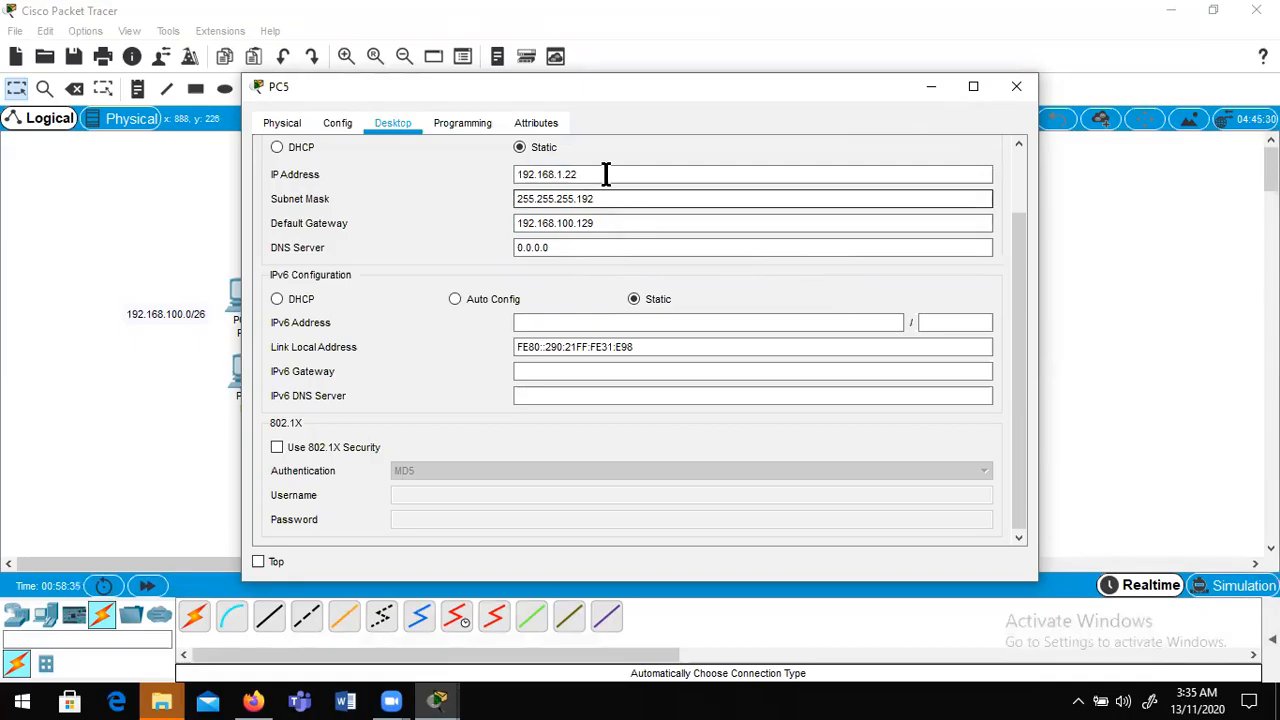
key(BackSpace)
key(BackSpace)
text(192)
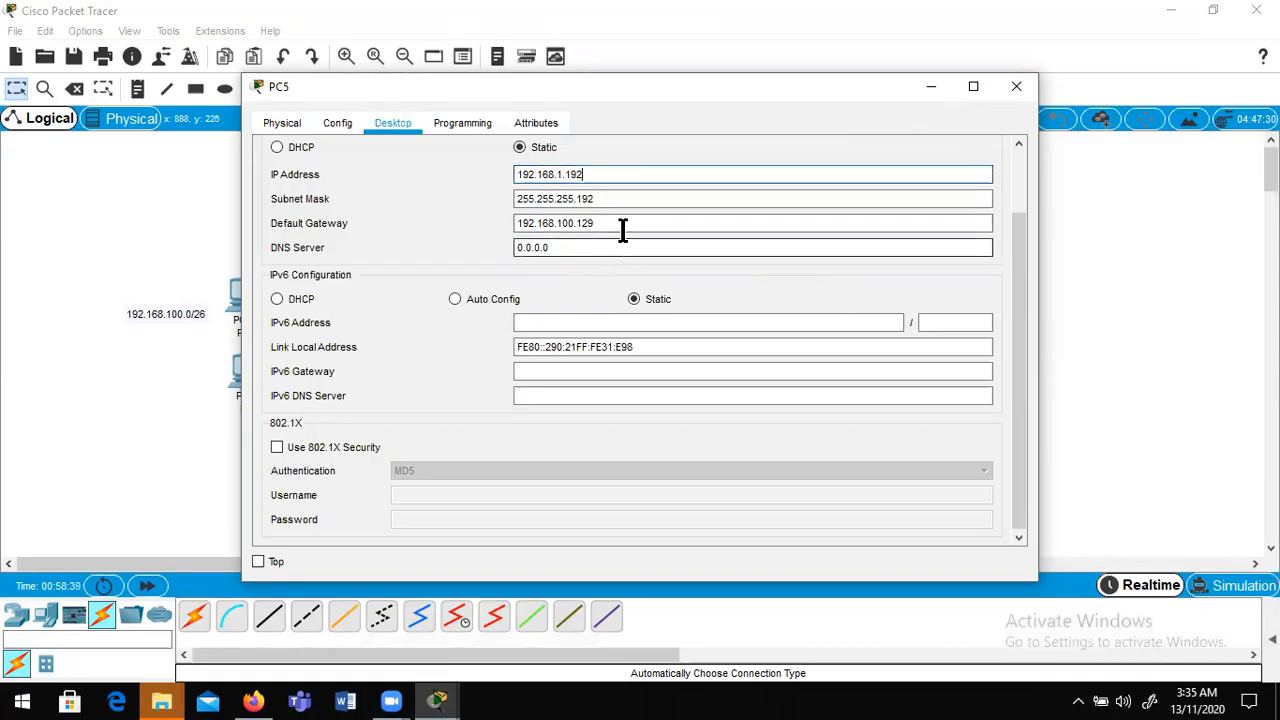
click(622, 229)
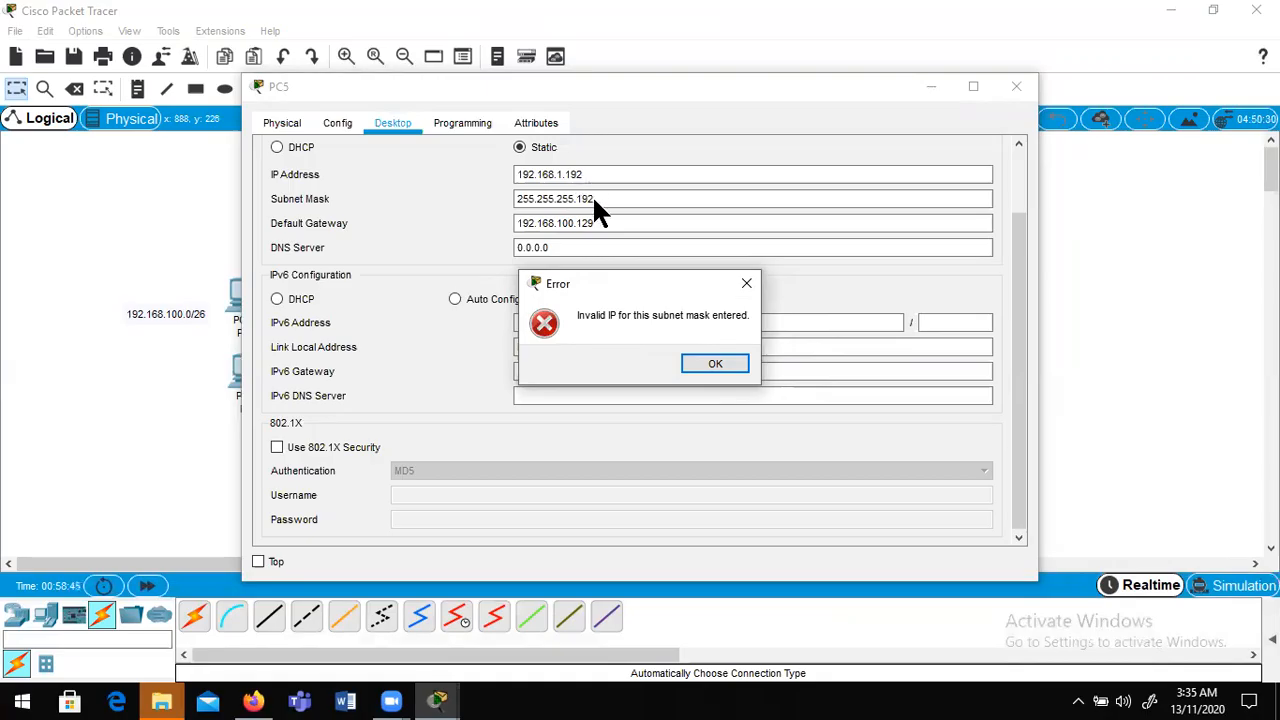
click(714, 368)
- Set PC5's IP address to 192.168.100.188 with the default subnet mask 255.255.255.0 and close PC5's settings
click(572, 176)
text(192.168.)
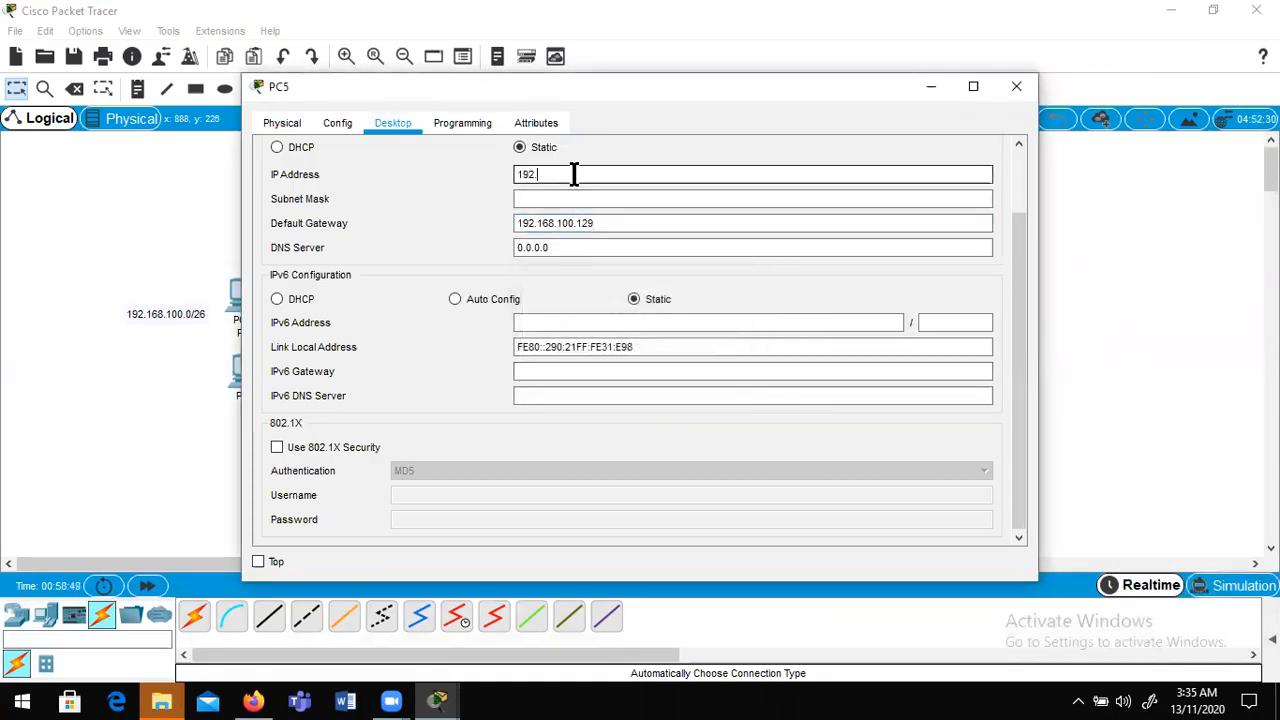
text(100.188)
click(567, 199)
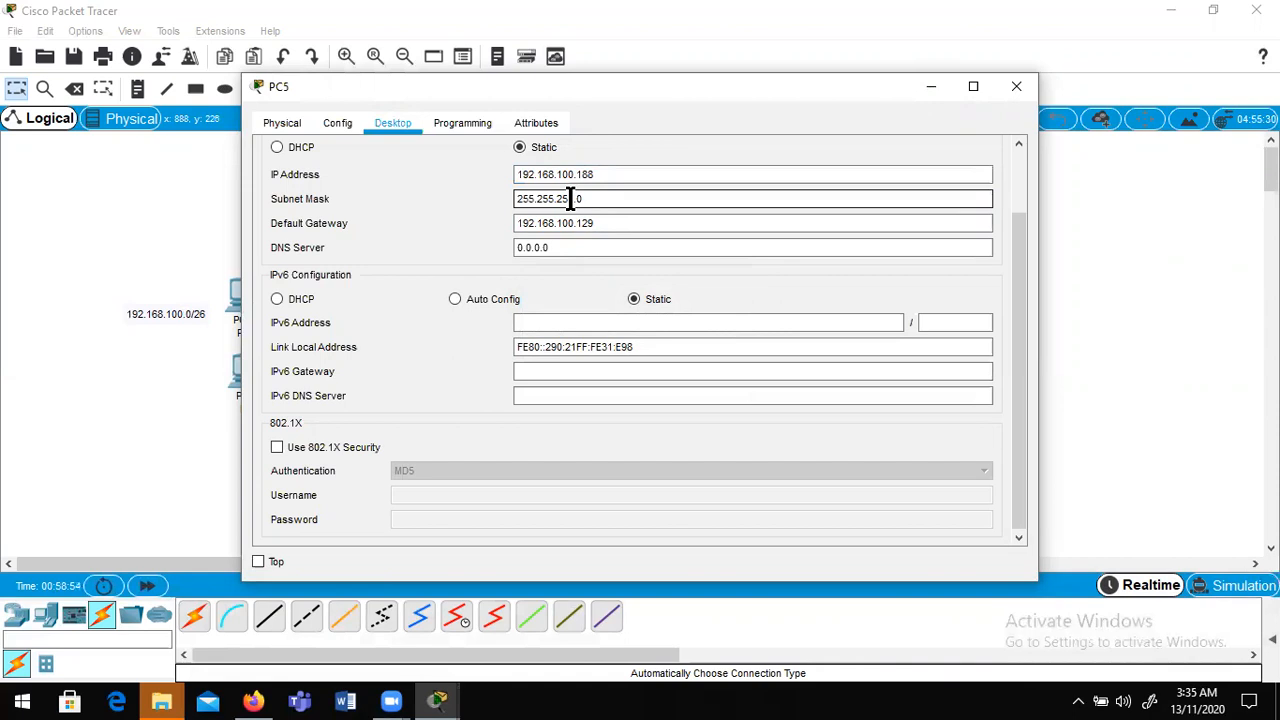
click(1015, 88)
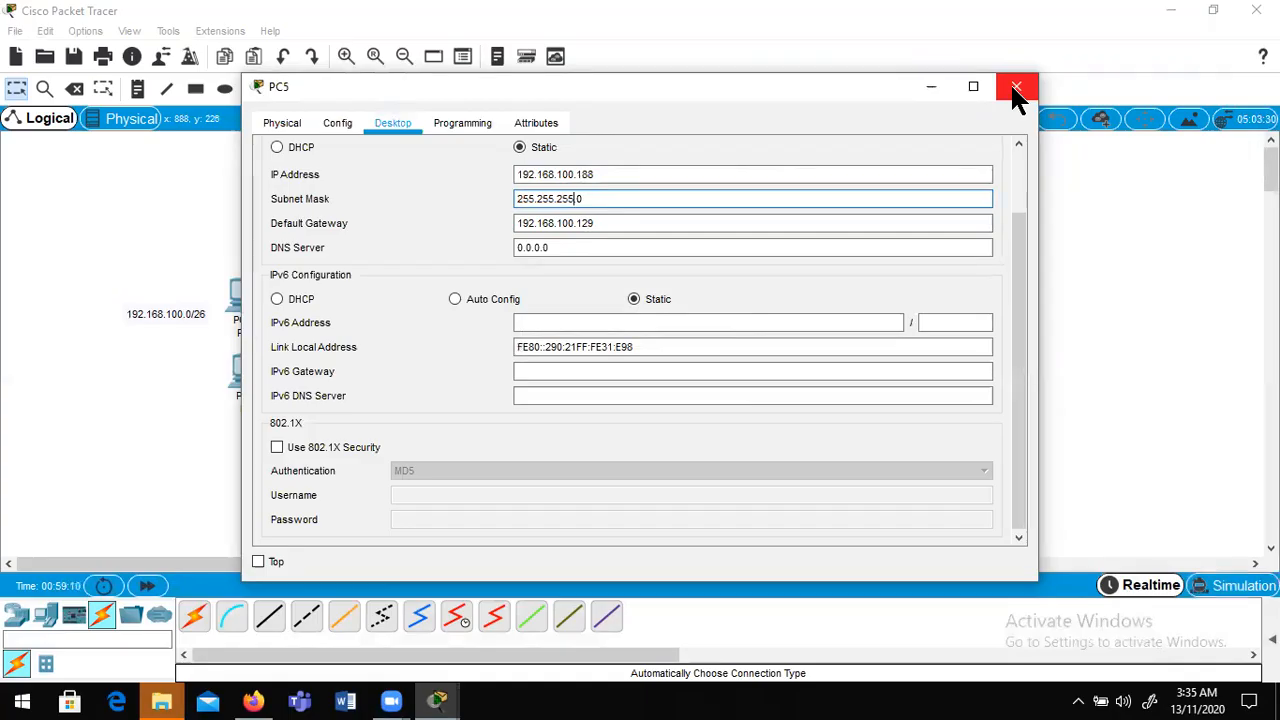
click(1016, 90)
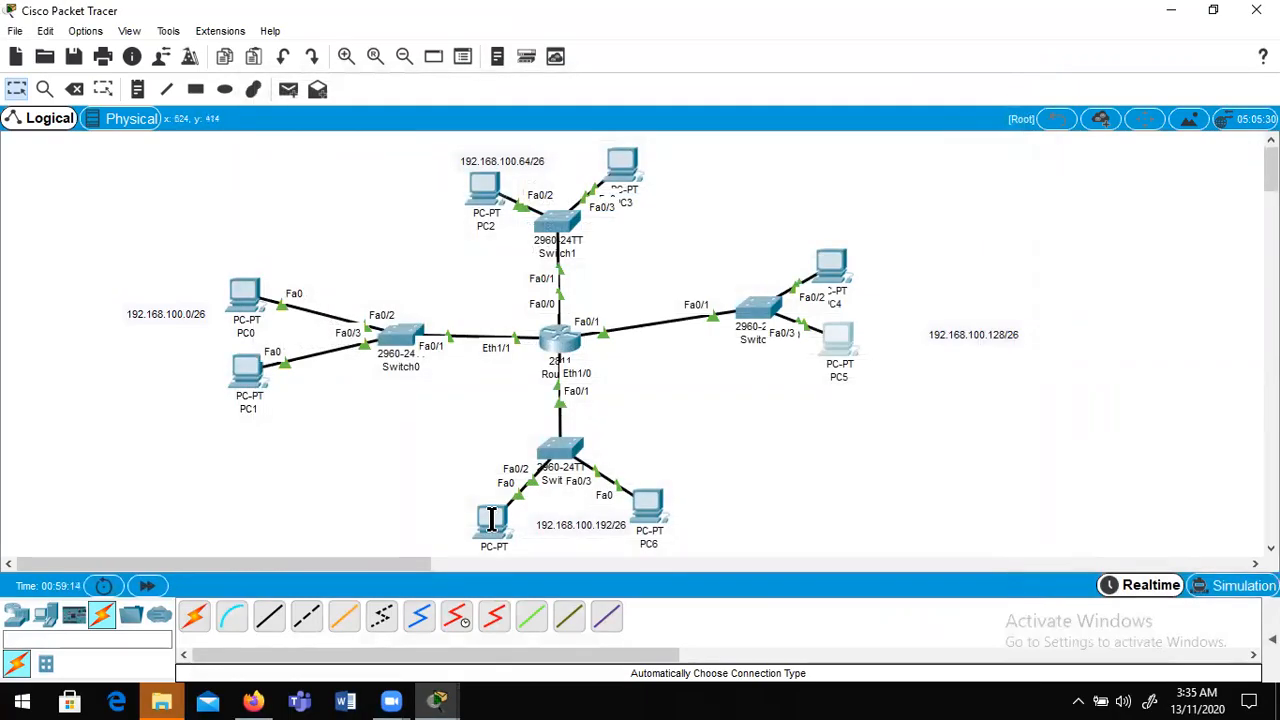
- Open PC6's IP configuration, keeping PC6 and its subnet label in view
click(650, 505)
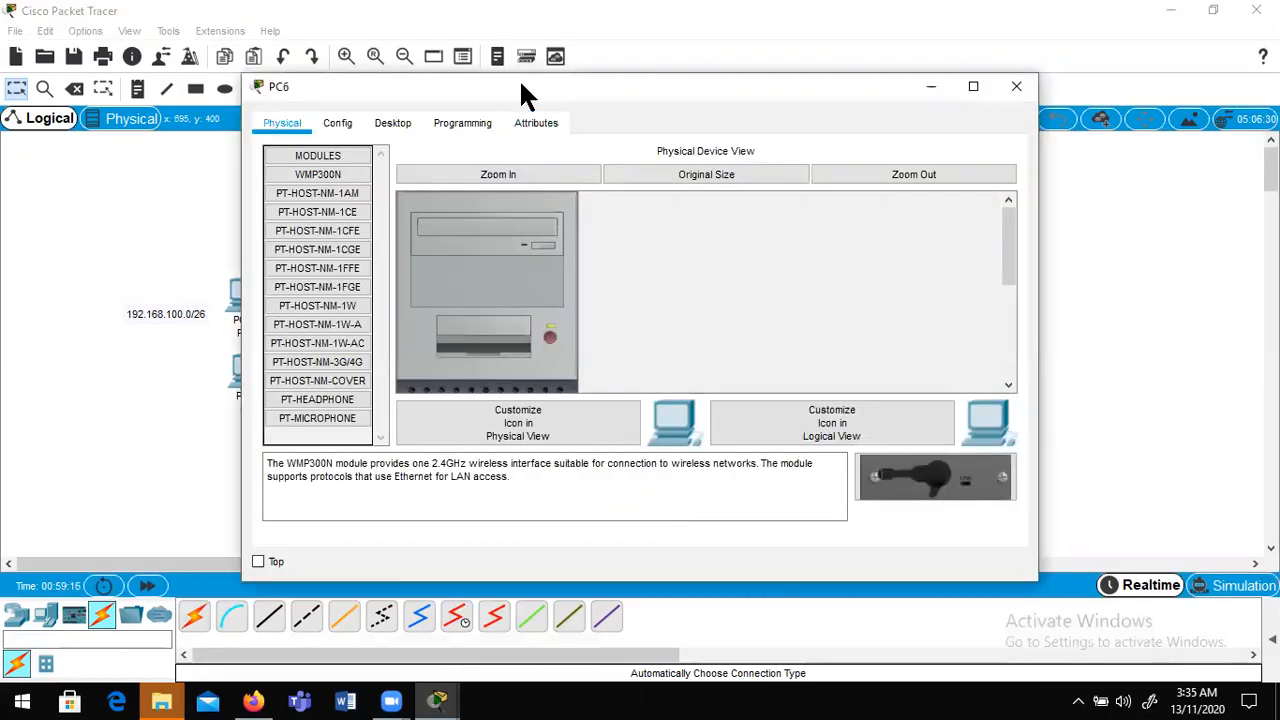
drag(563, 94, 779, 111)
click(608, 140)
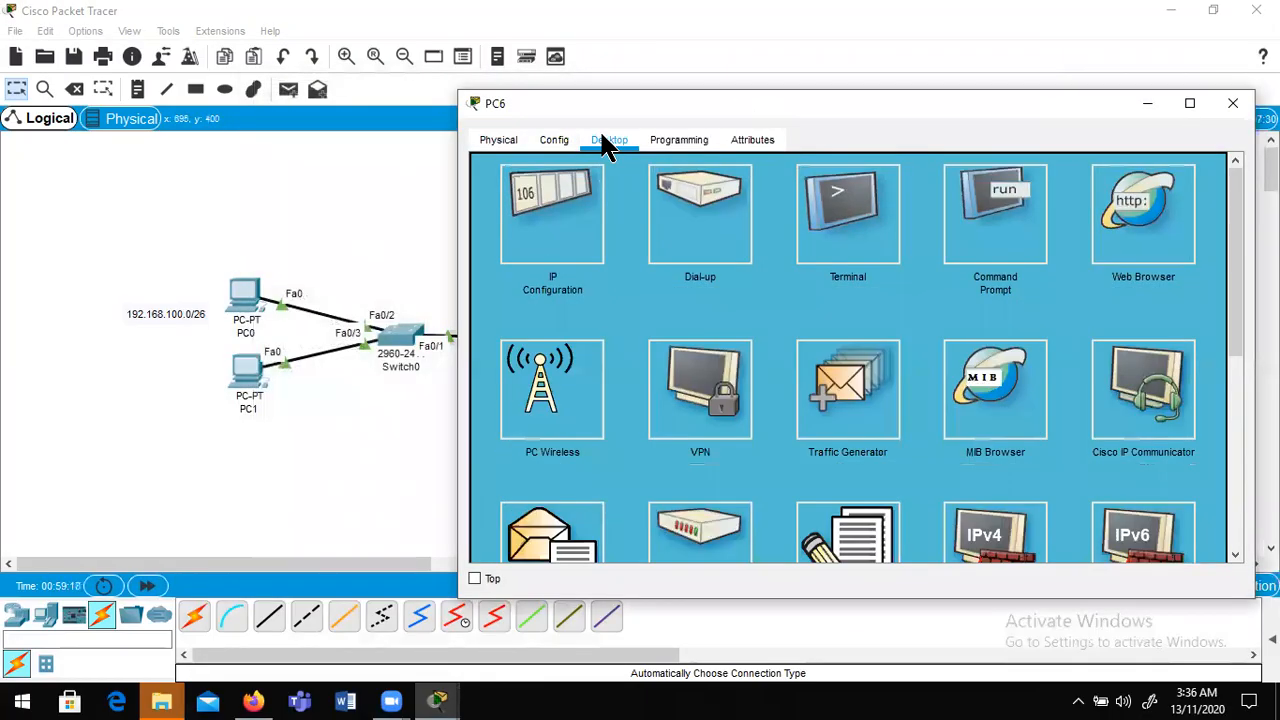
click(554, 242)
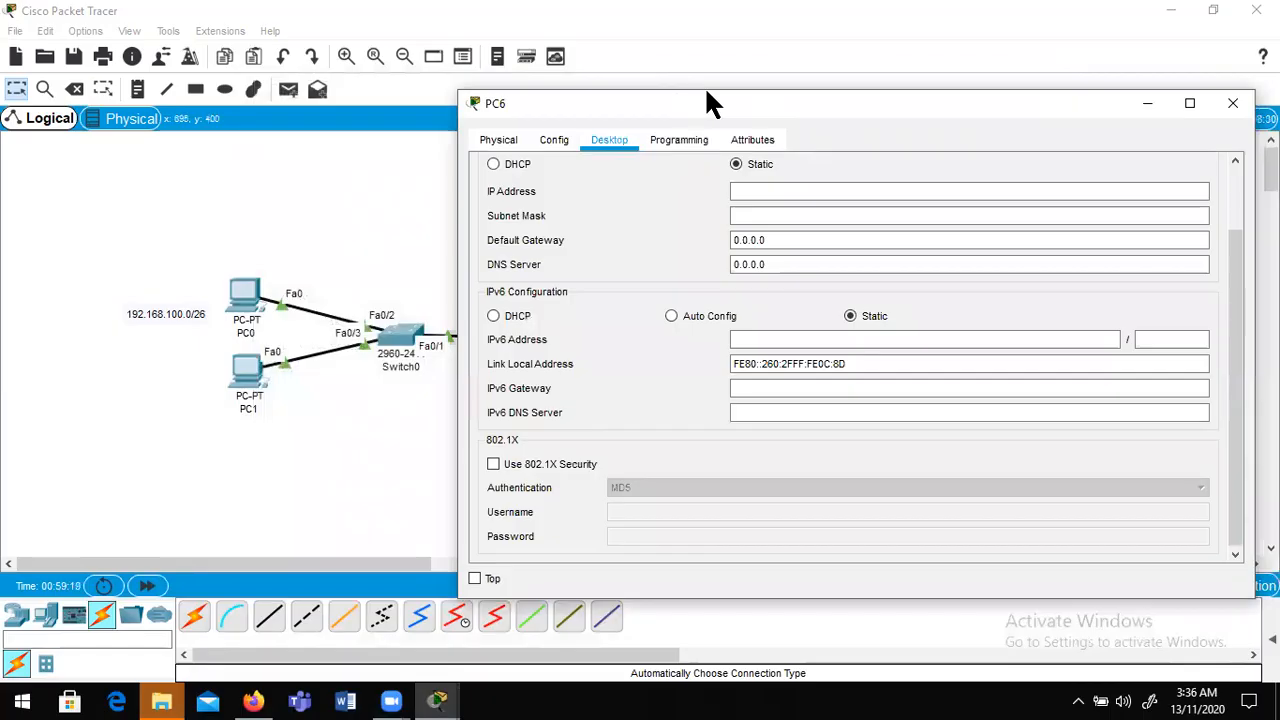
drag(706, 92, 888, 40)
- Give PC6 the static IP address 192.168.100.194 with subnet mask 255.255.255.192
click(1015, 138)
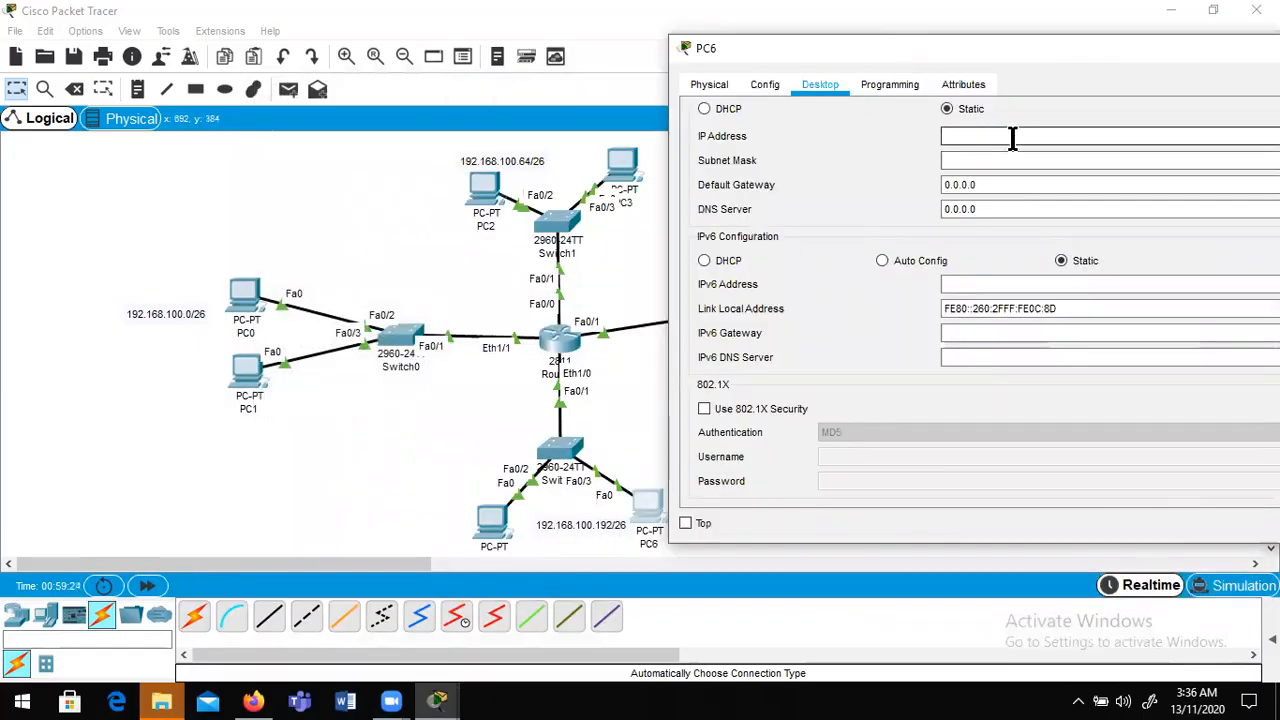
text(192.1)
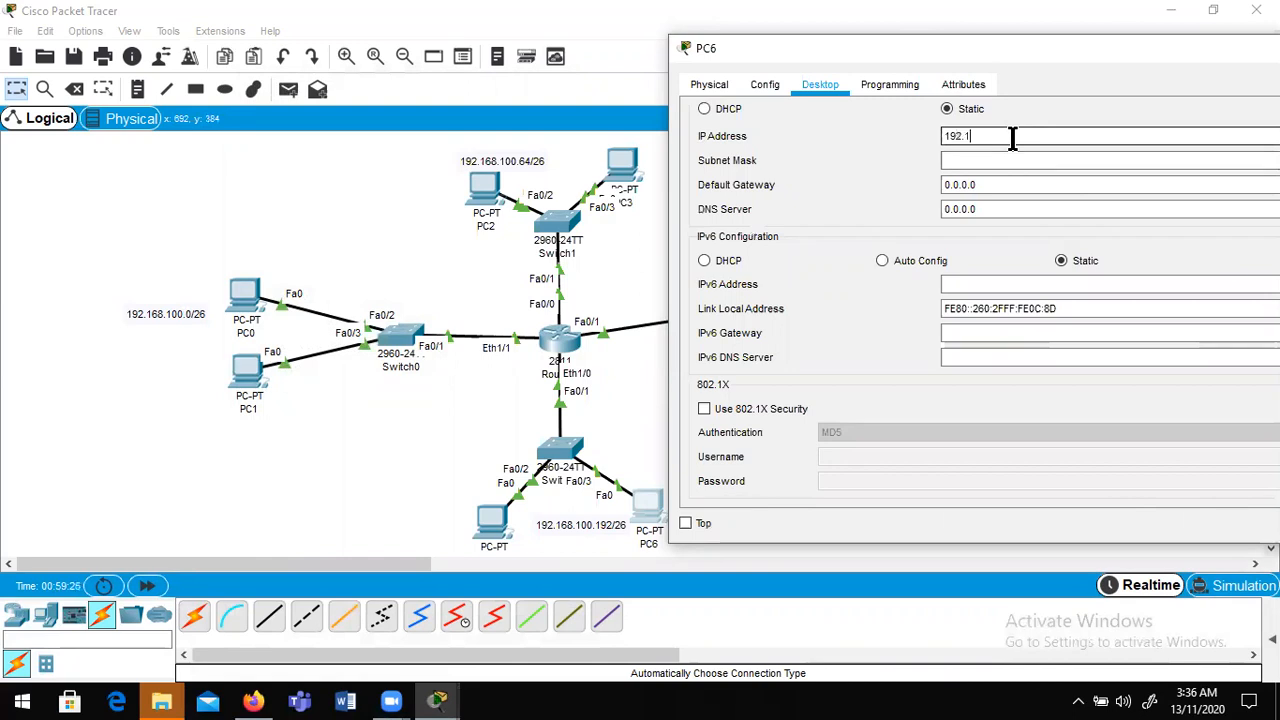
text(68.100.)
click(1008, 158)
key(BackSpace)
text(194)
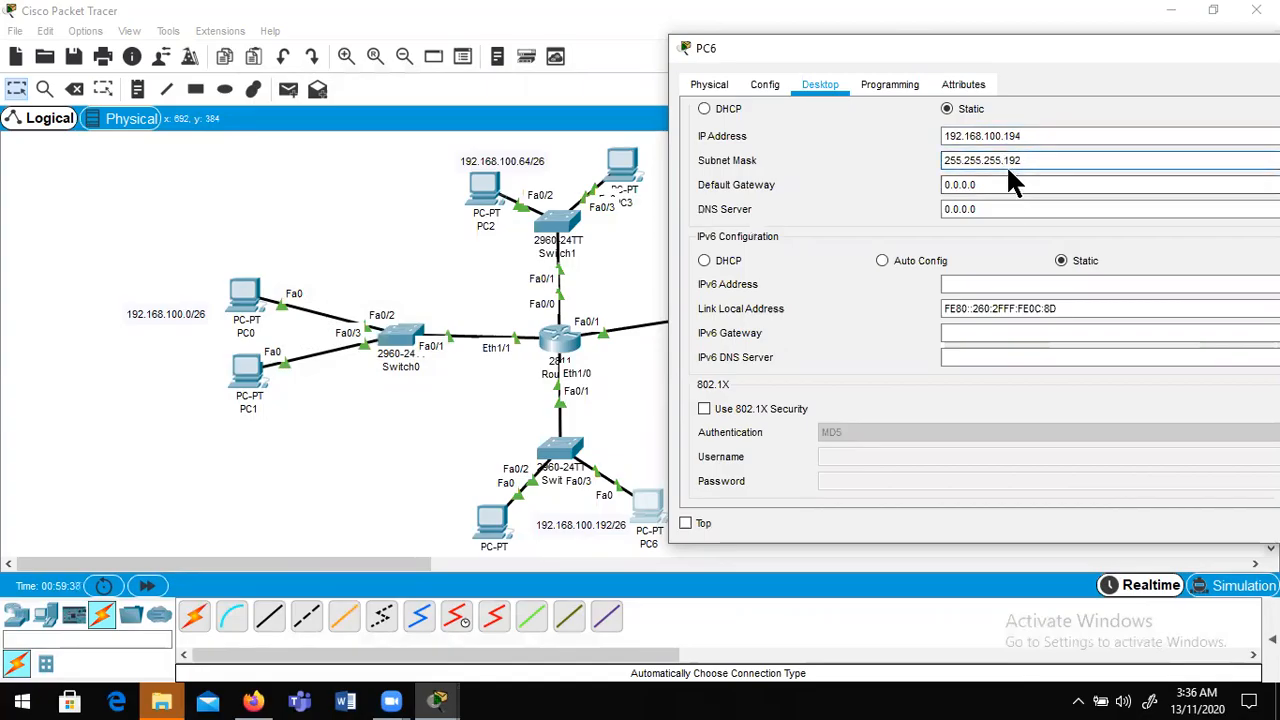
- Set PC6's default gateway to 192.168.100.193 and close its settings
key(Tab)
text(1)
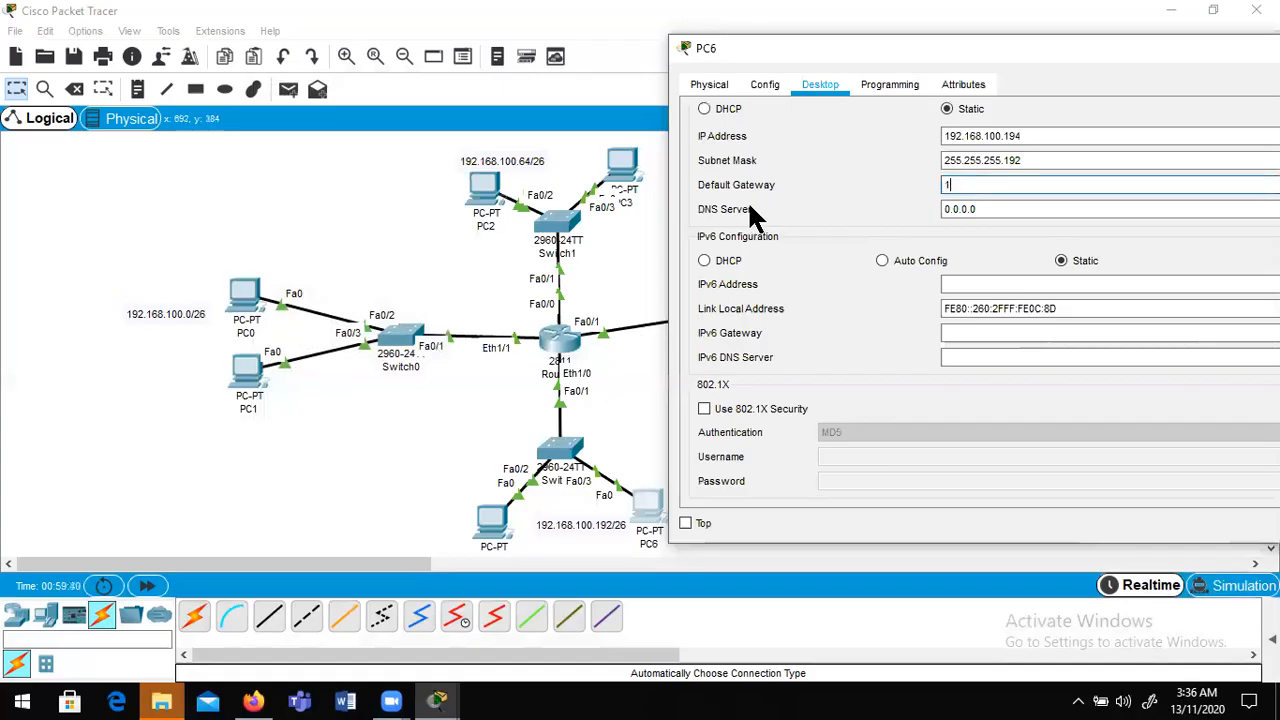
text(92.168.100.)
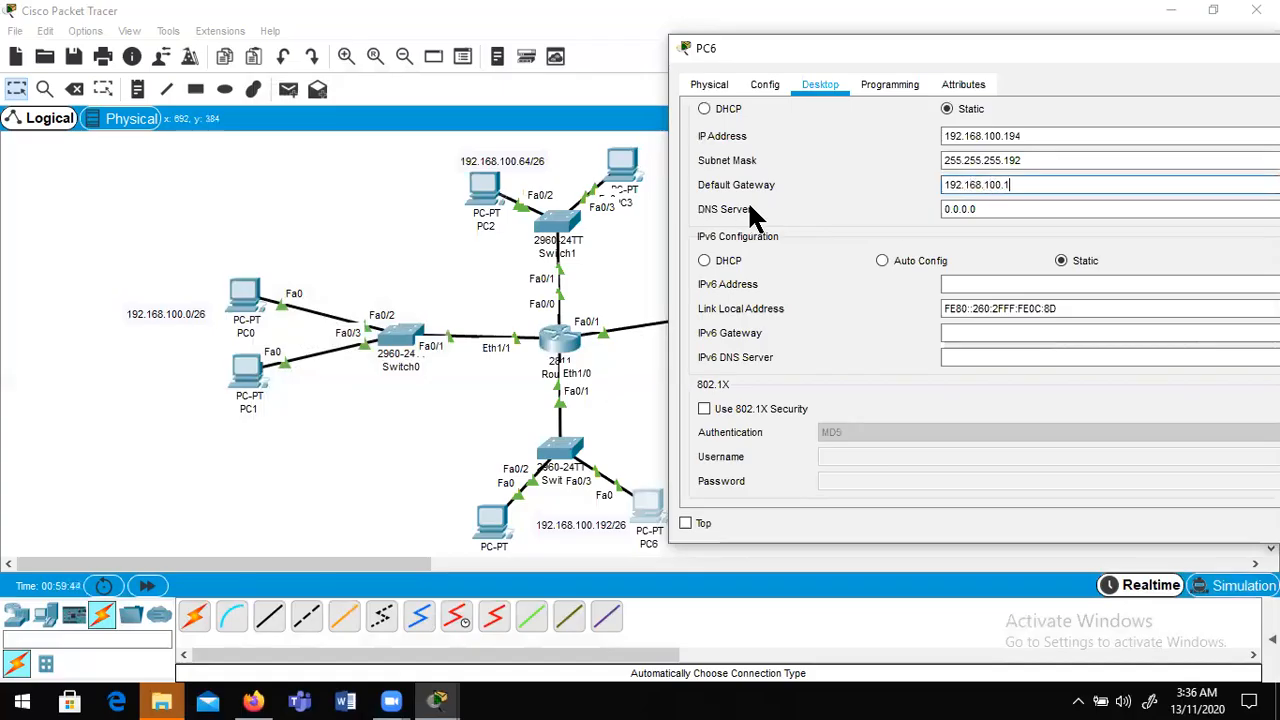
text(193)
drag(1175, 52, 980, 50)
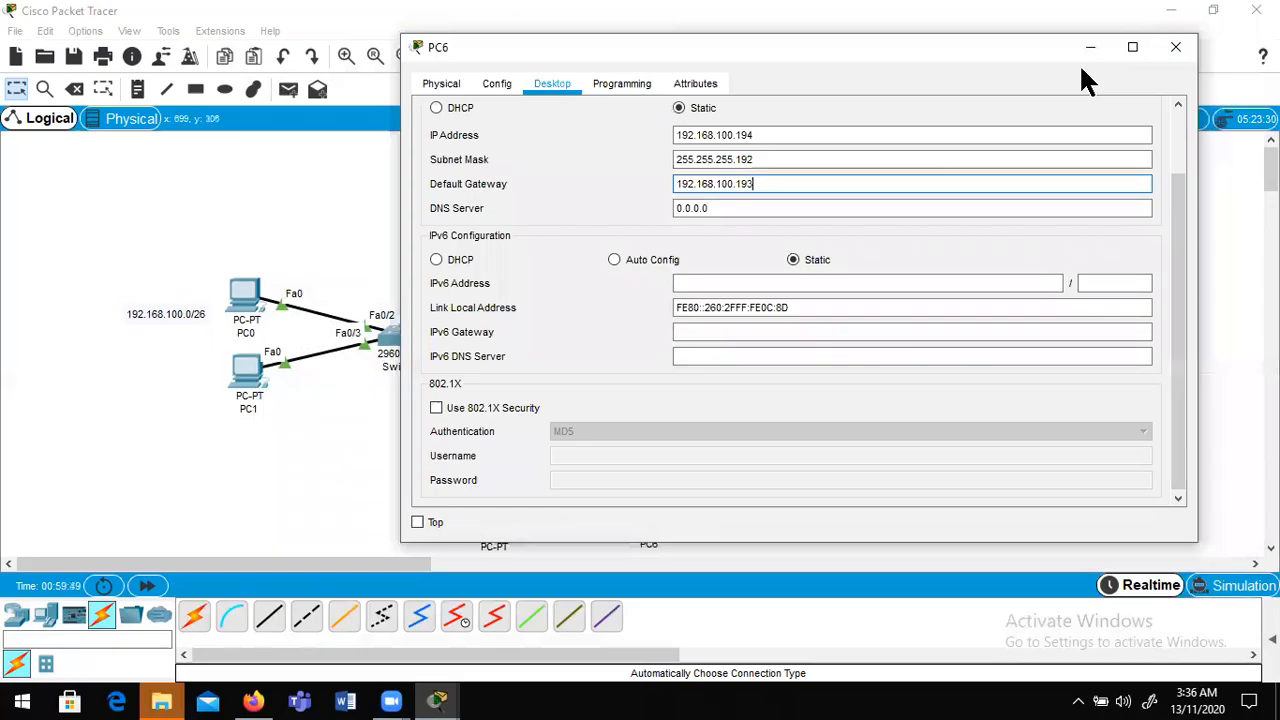
click(1174, 50)
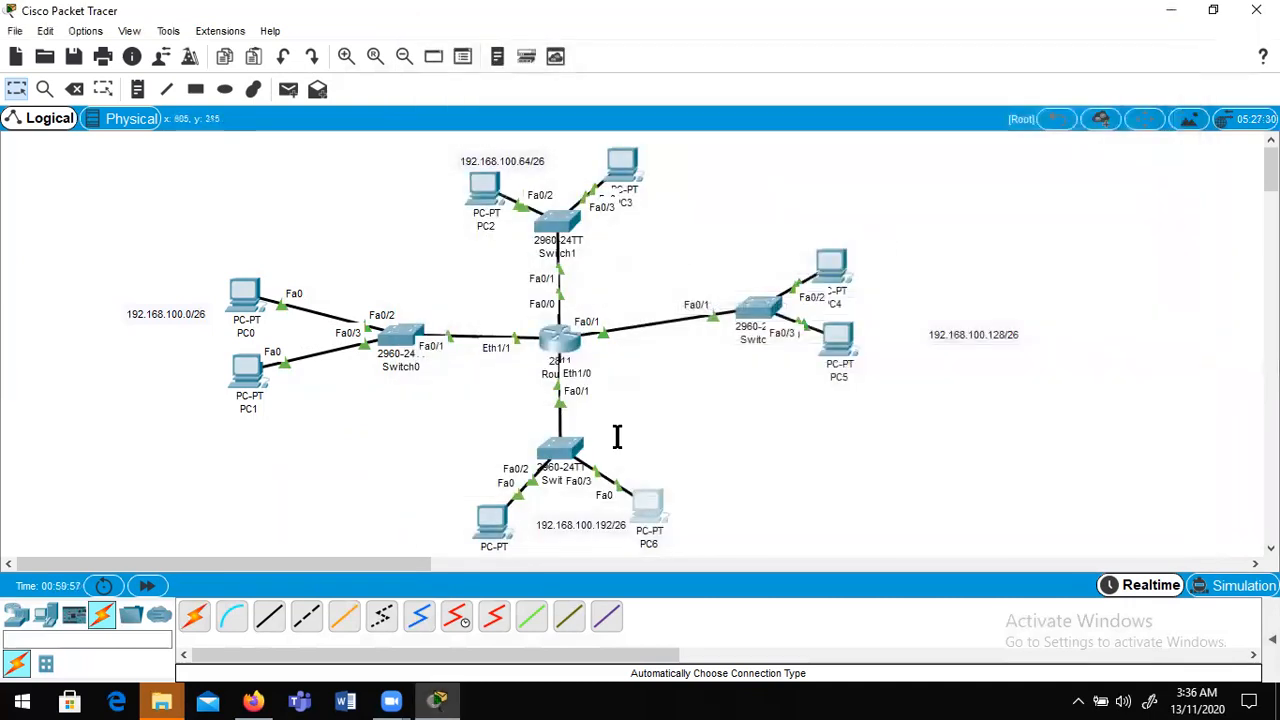
- Give PC7 the static IP address 192.168.100.200 with subnet mask 255.255.255.192
click(490, 521)
click(403, 122)
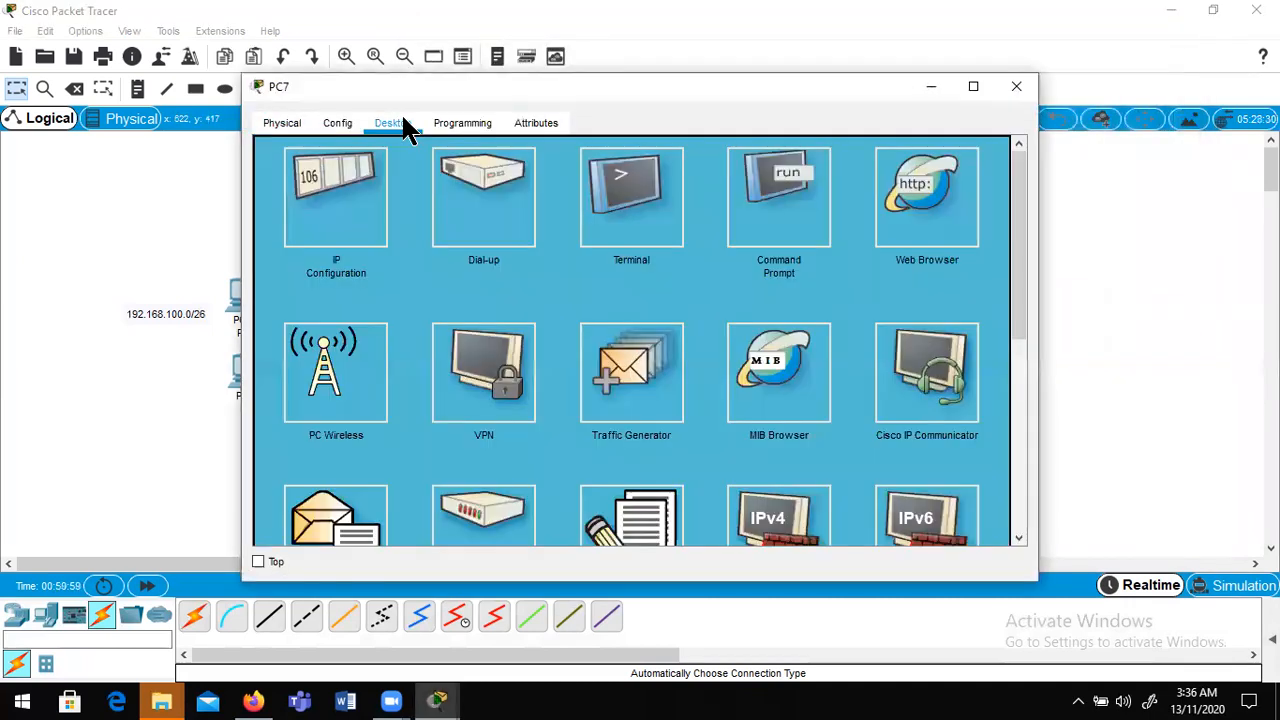
click(297, 203)
text(192.168.100)
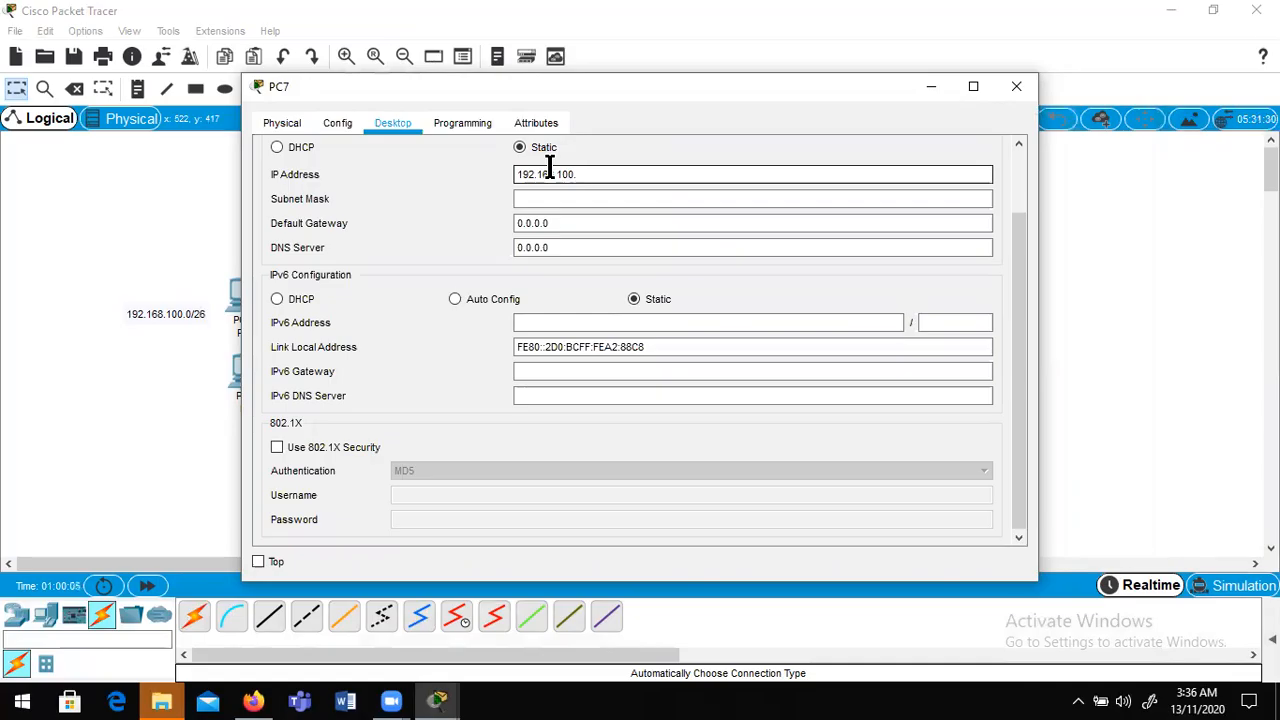
text(.200)
click(553, 197)
click(606, 200)
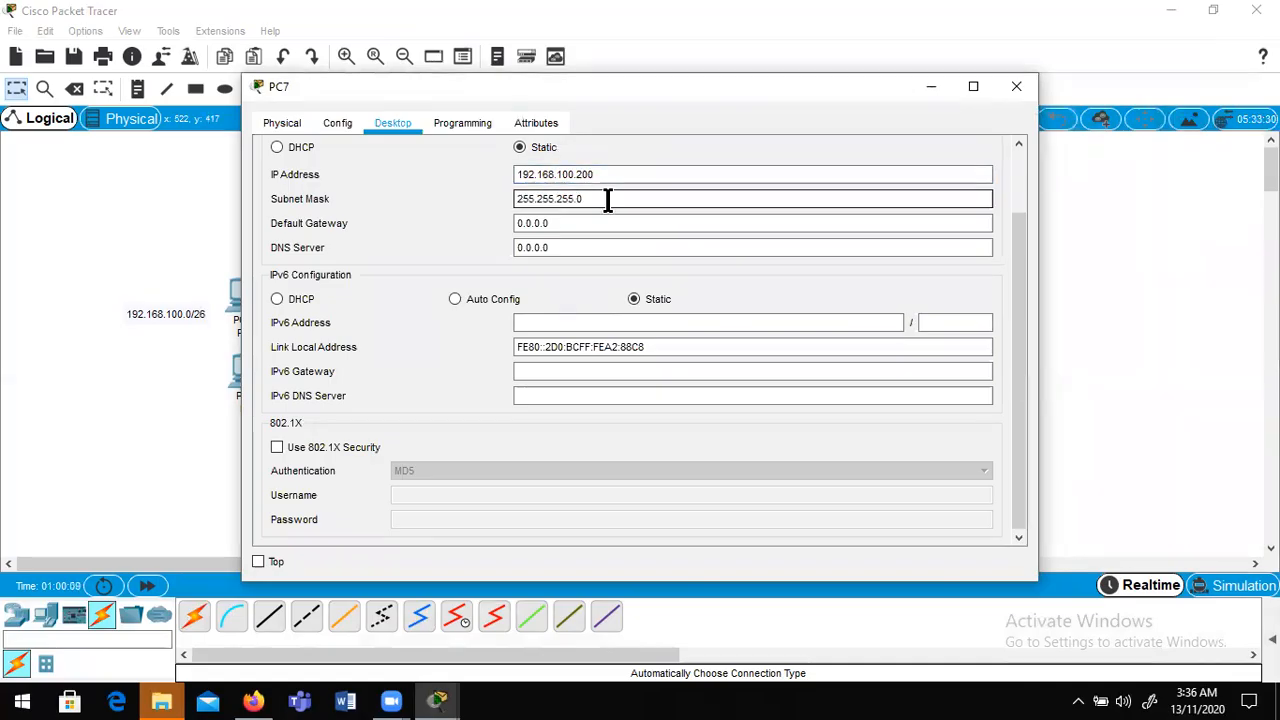
key(BackSpace)
text(192)
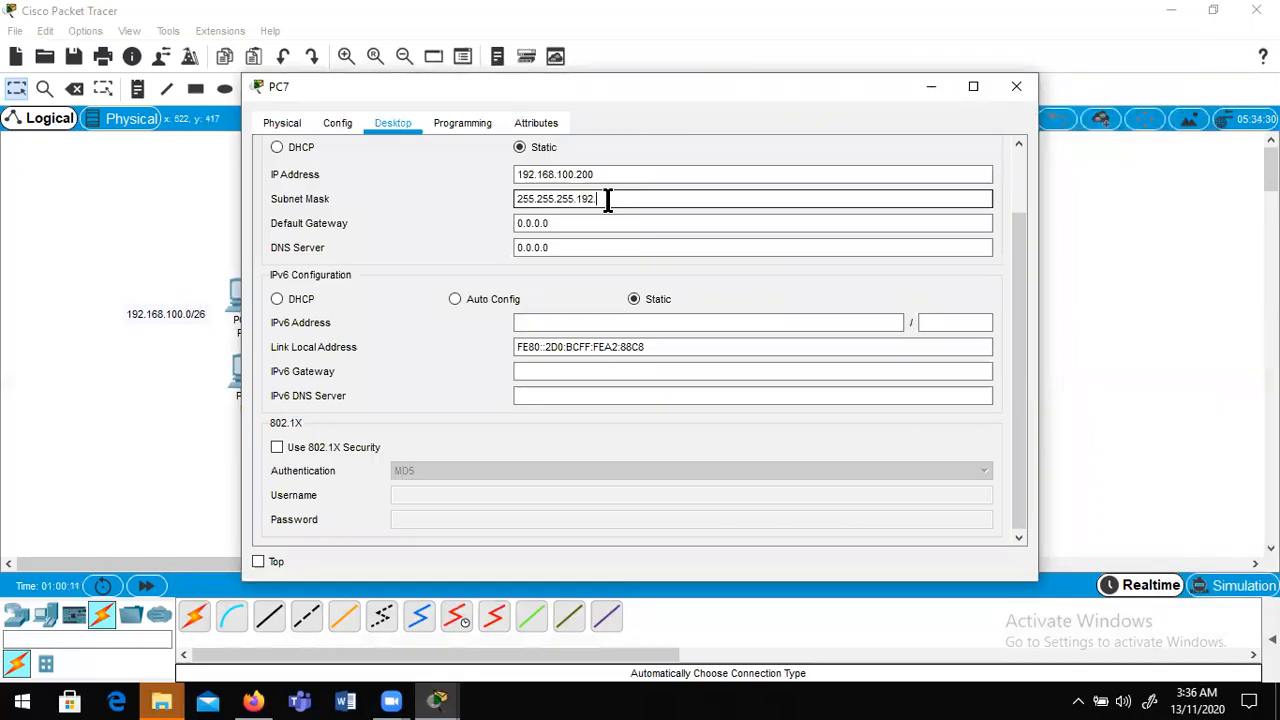
- Set PC7's default gateway to 192.168.100.193 and close its settings
click(589, 224)
drag(583, 223, 471, 240)
key(BackSpace)
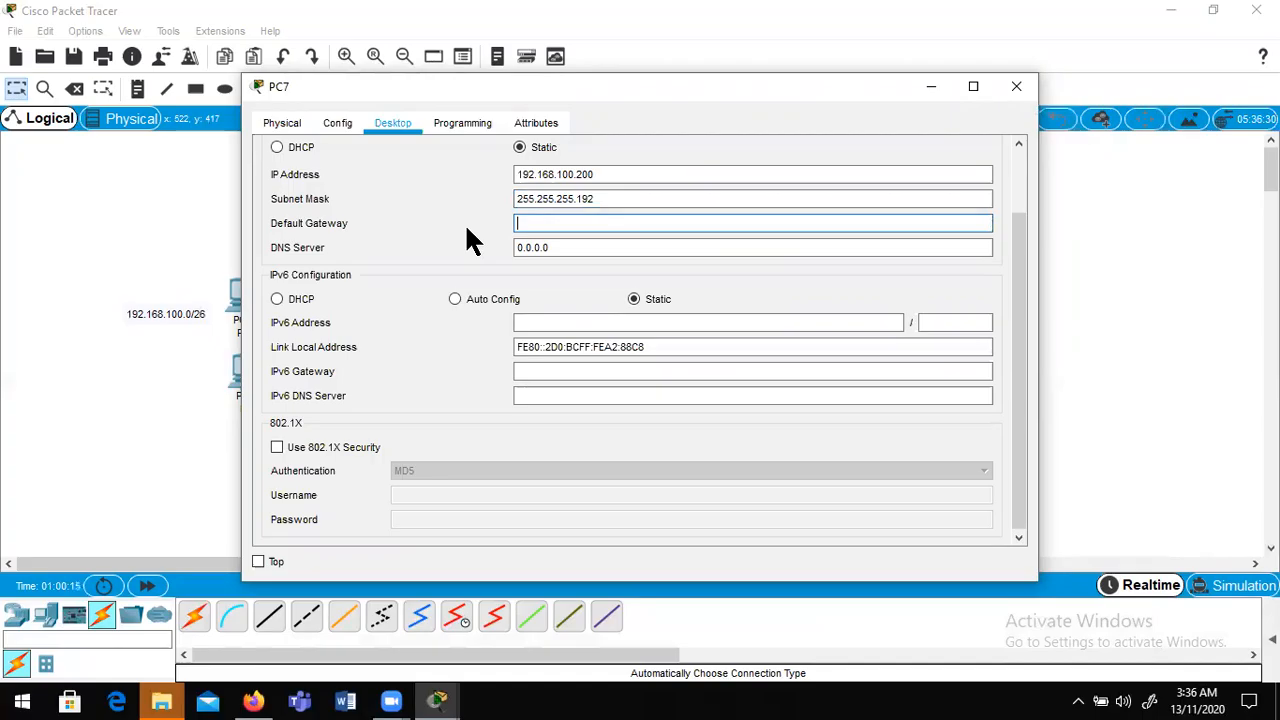
text(192.168.100)
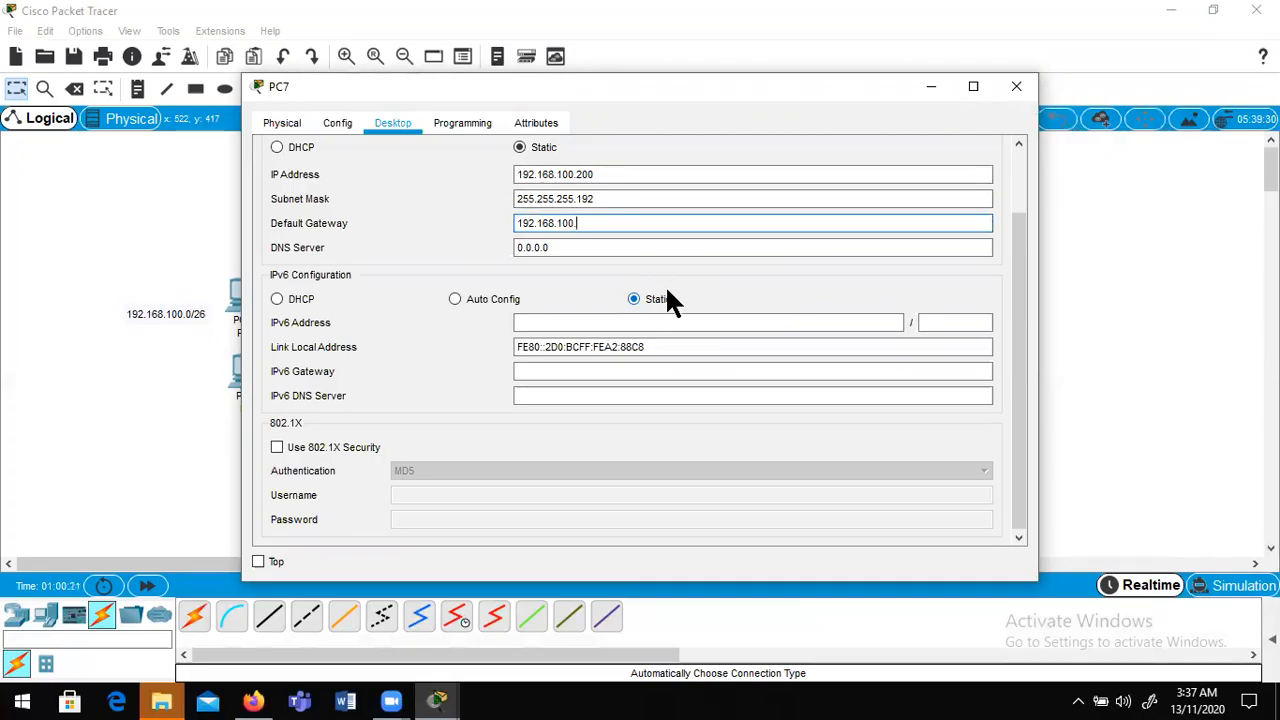
text(.193)
drag(810, 89, 980, 77)
click(1186, 80)
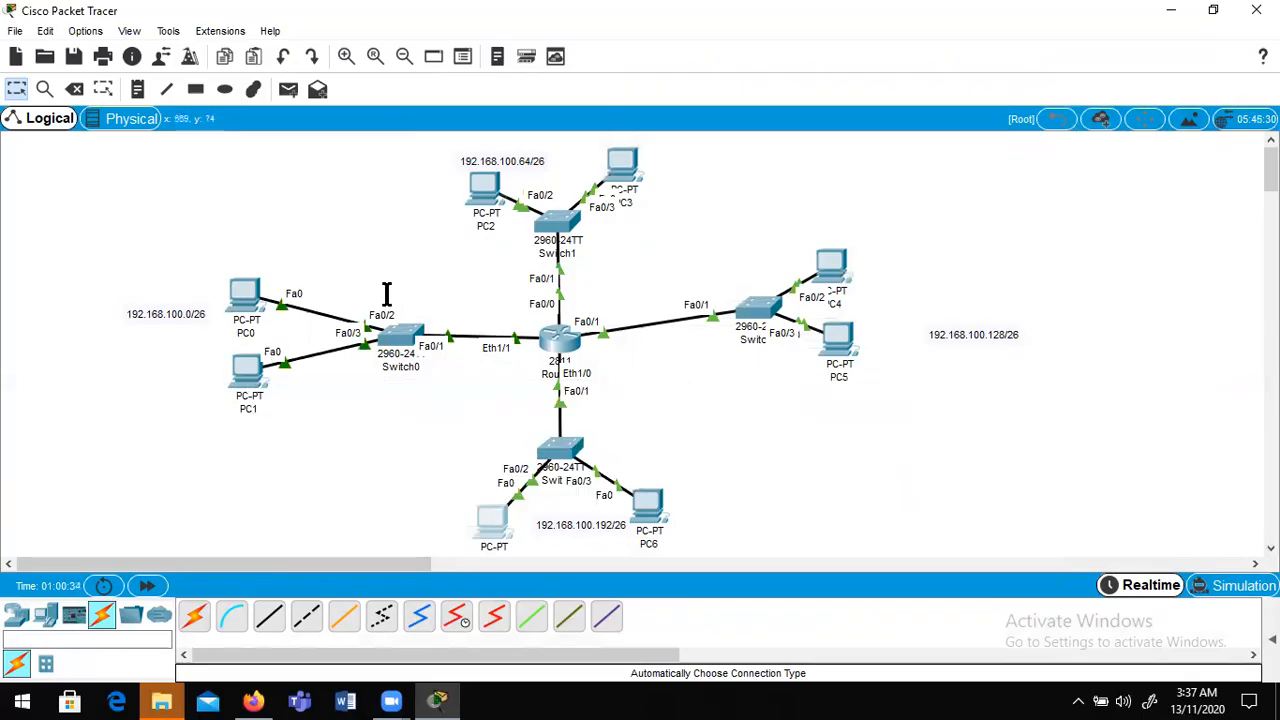
- Ping PC7 at 192.168.100.200 from PC0's command prompt, keeping the topology in view
mouse_move(256, 370)
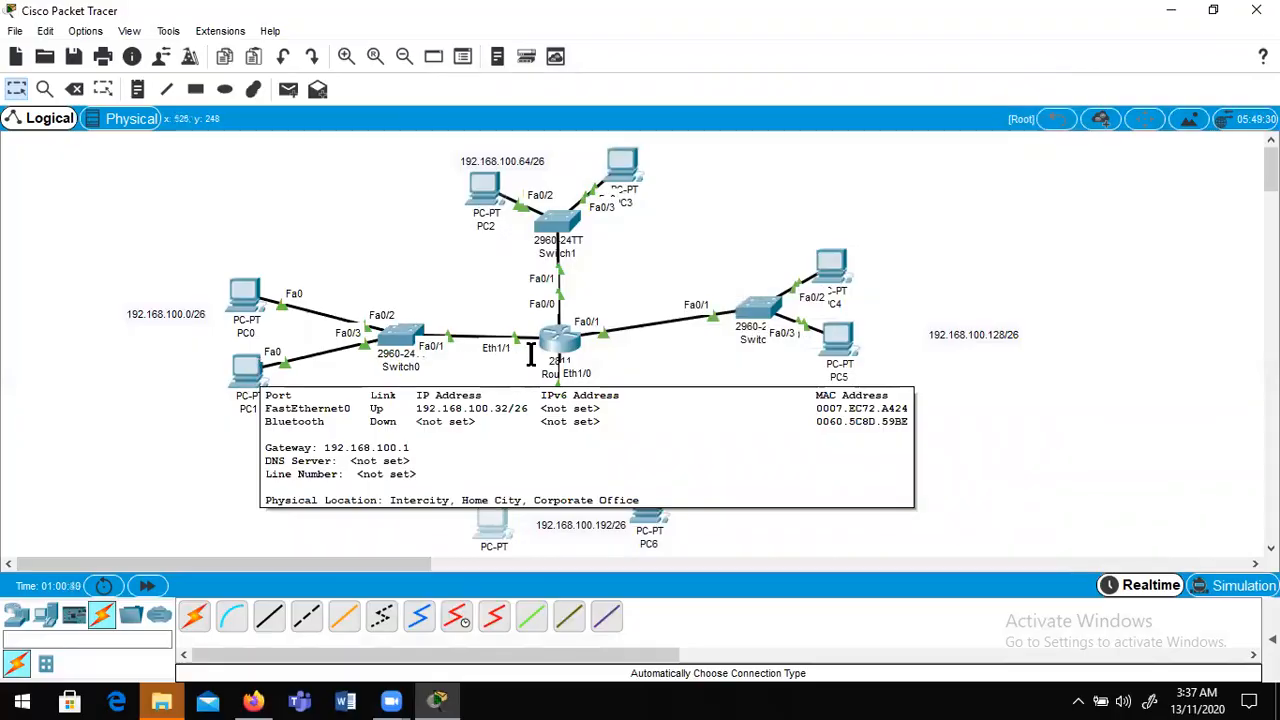
mouse_move(563, 340)
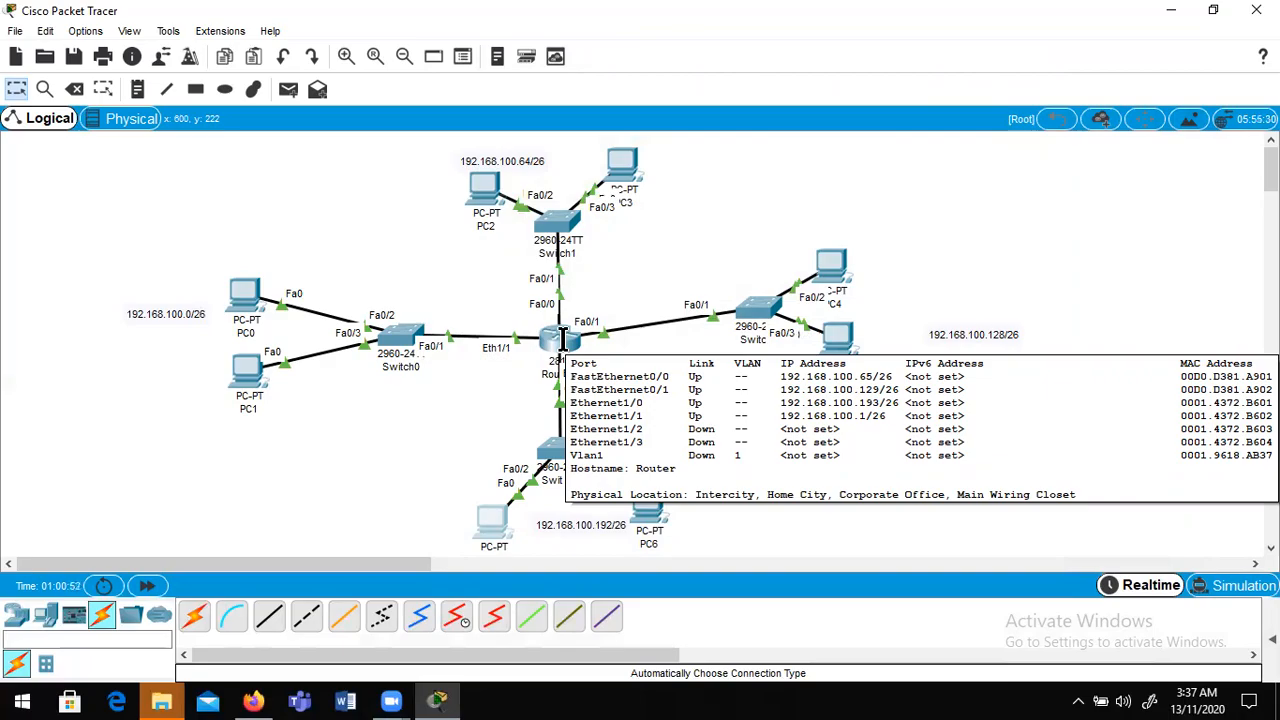
click(245, 293)
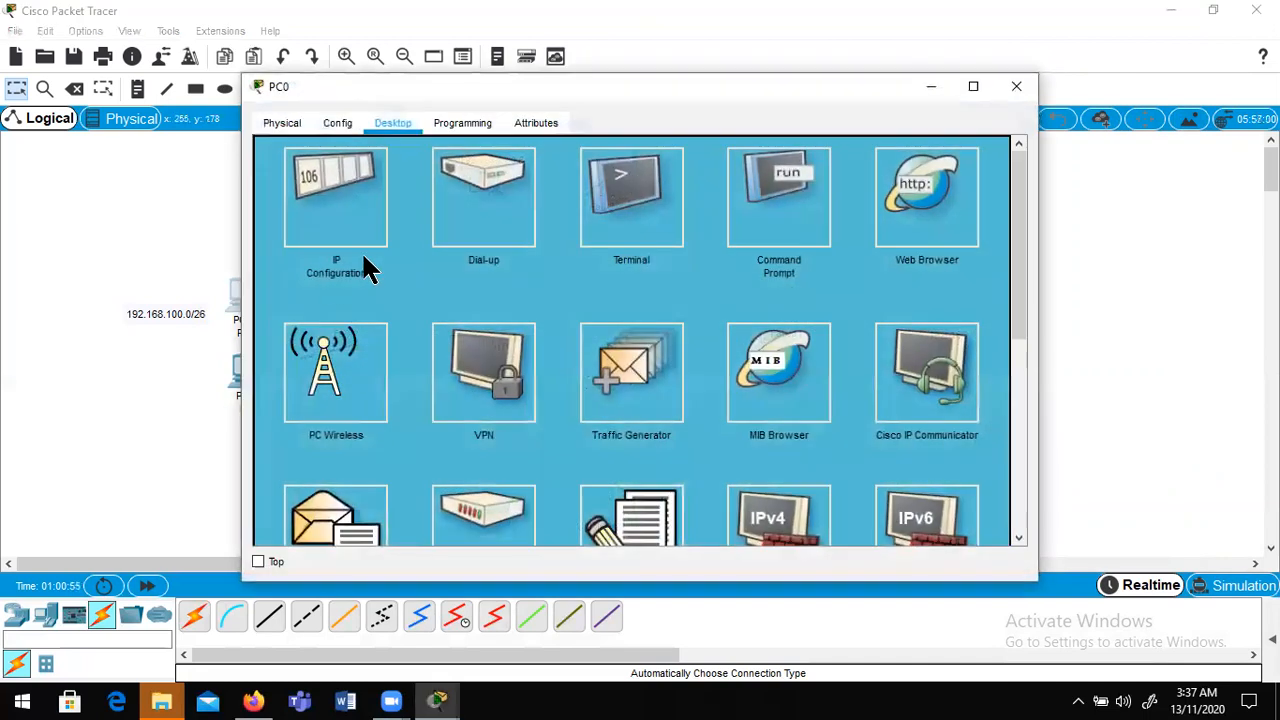
click(785, 220)
text(ping 192.168.100.200)
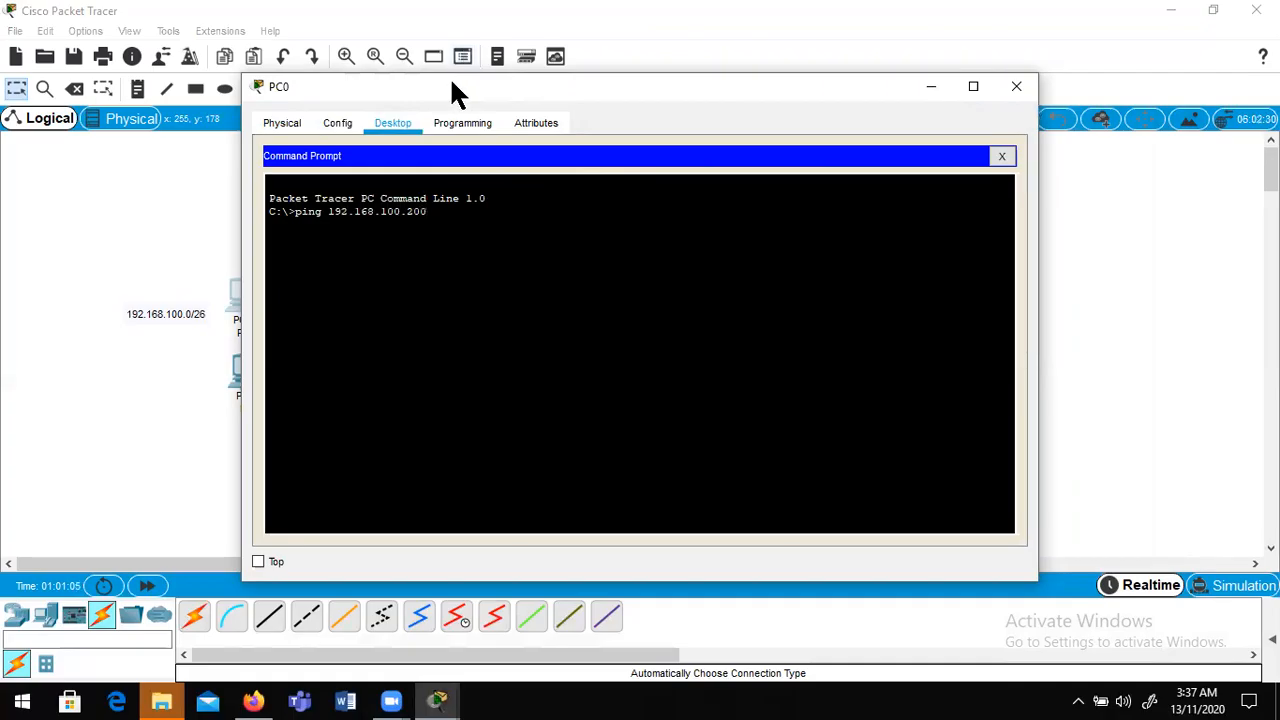
drag(451, 84, 830, 88)
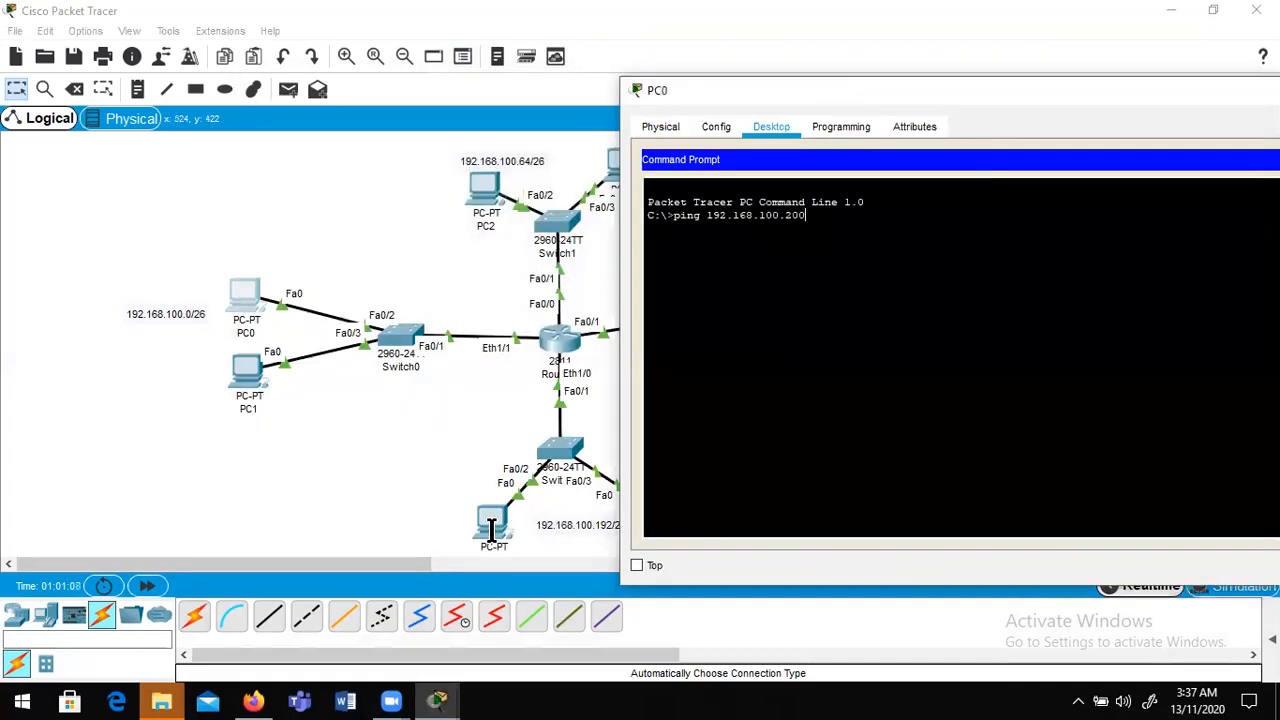
key(Return)
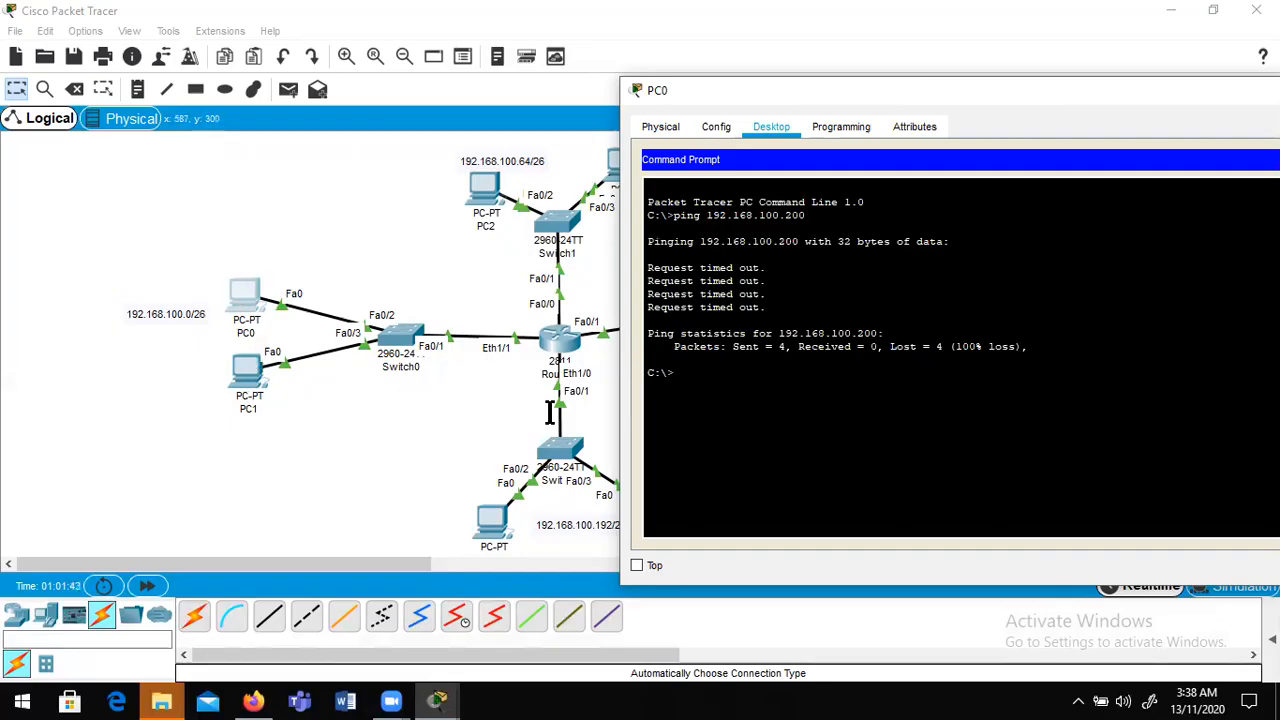
- Check PC1's address in the topology and ping it at 192.168.100.32 from PC0
text(ping 192.168.100.30)
click(175, 520)
mouse_move(242, 375)
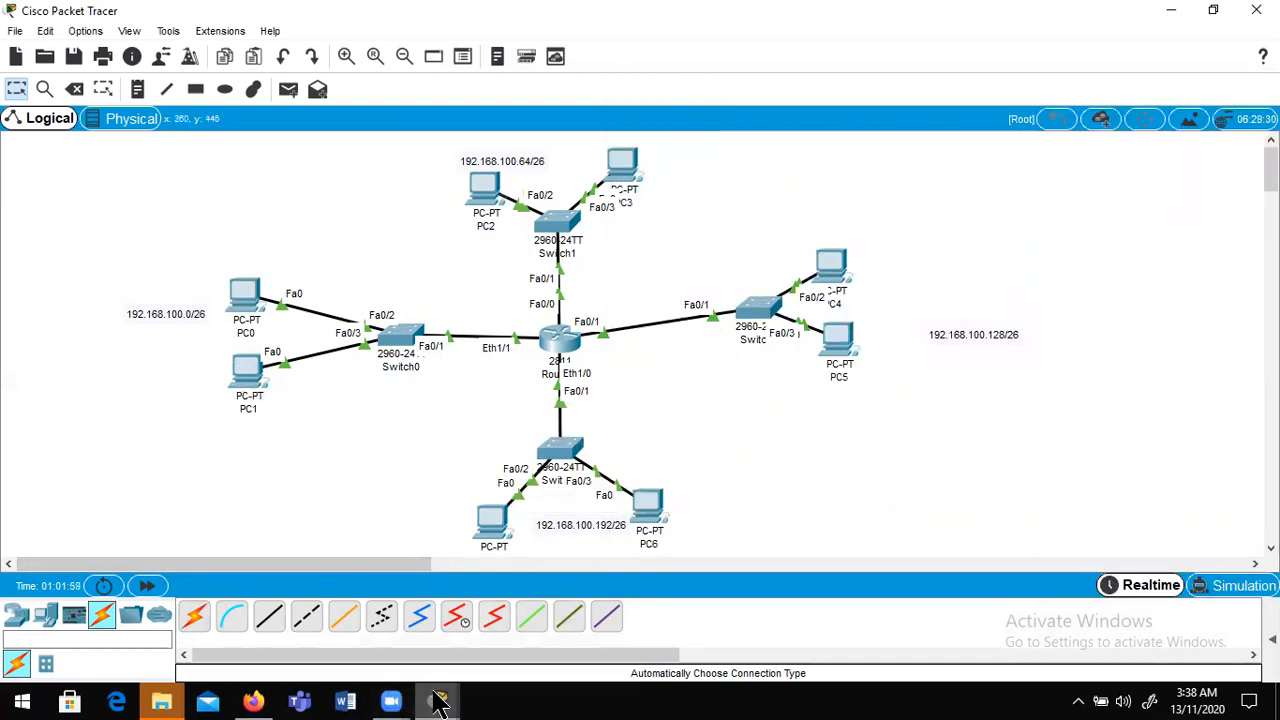
mouse_move(440, 698)
click(560, 640)
key(BackSpace)
text(2)
key(Return)
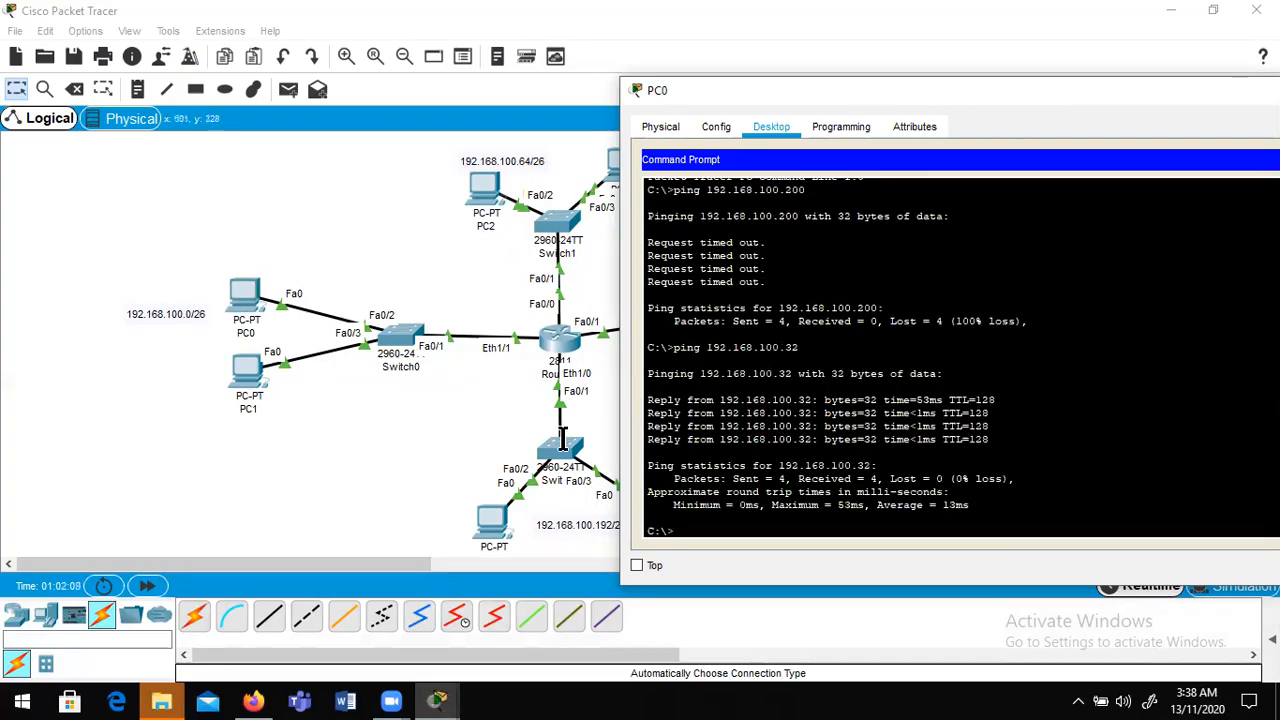
- Ping PC0's default gateway on the router at 192.168.100.1
key(Up)
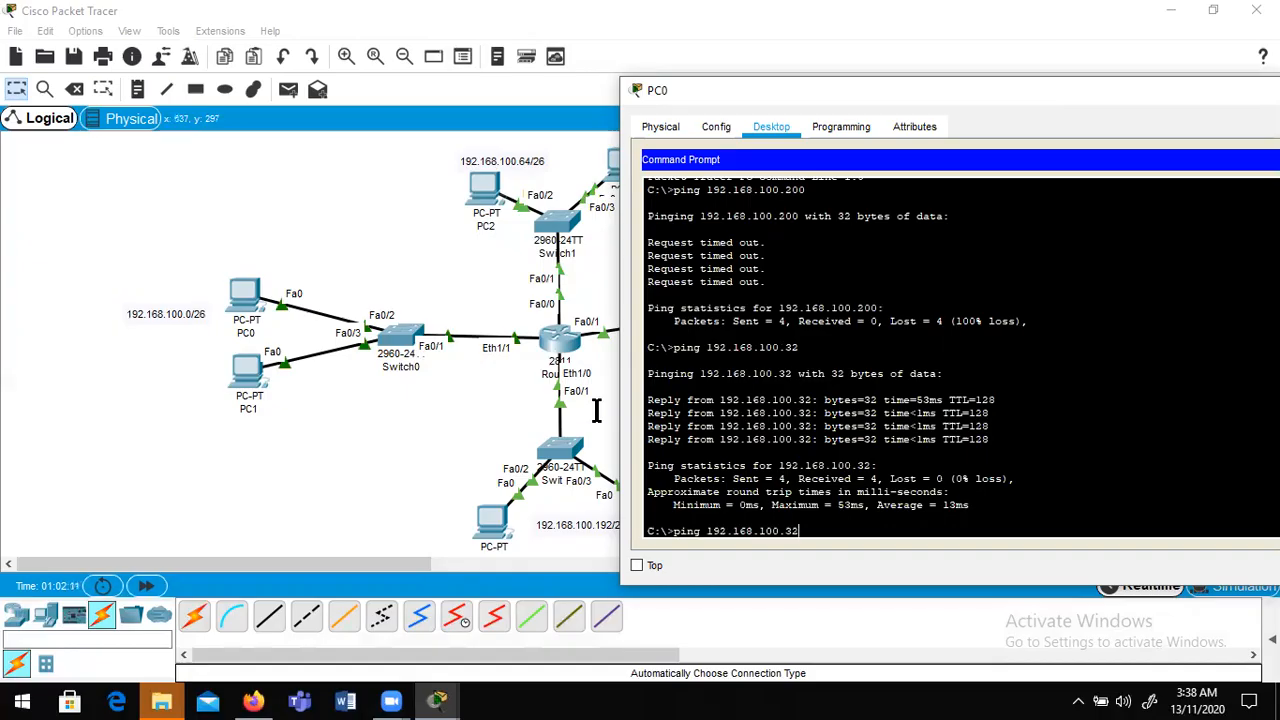
key(BackSpace)
key(BackSpace)
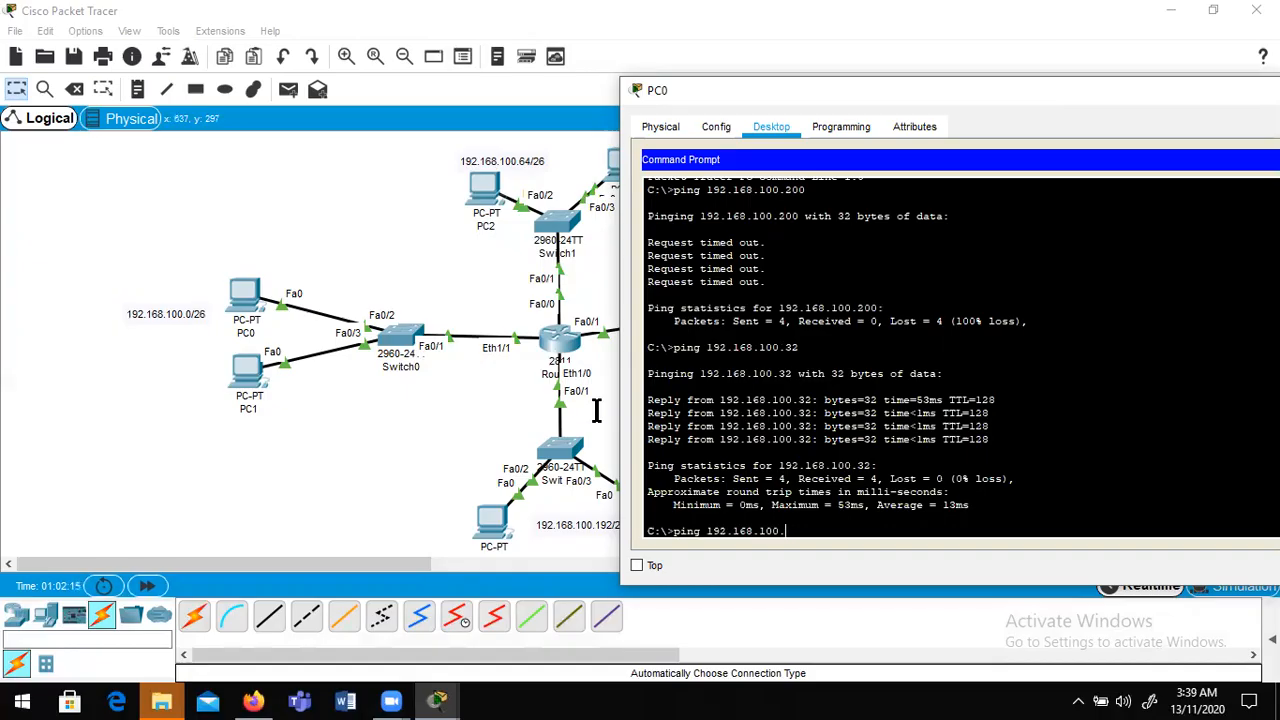
text(1)
key(Return)
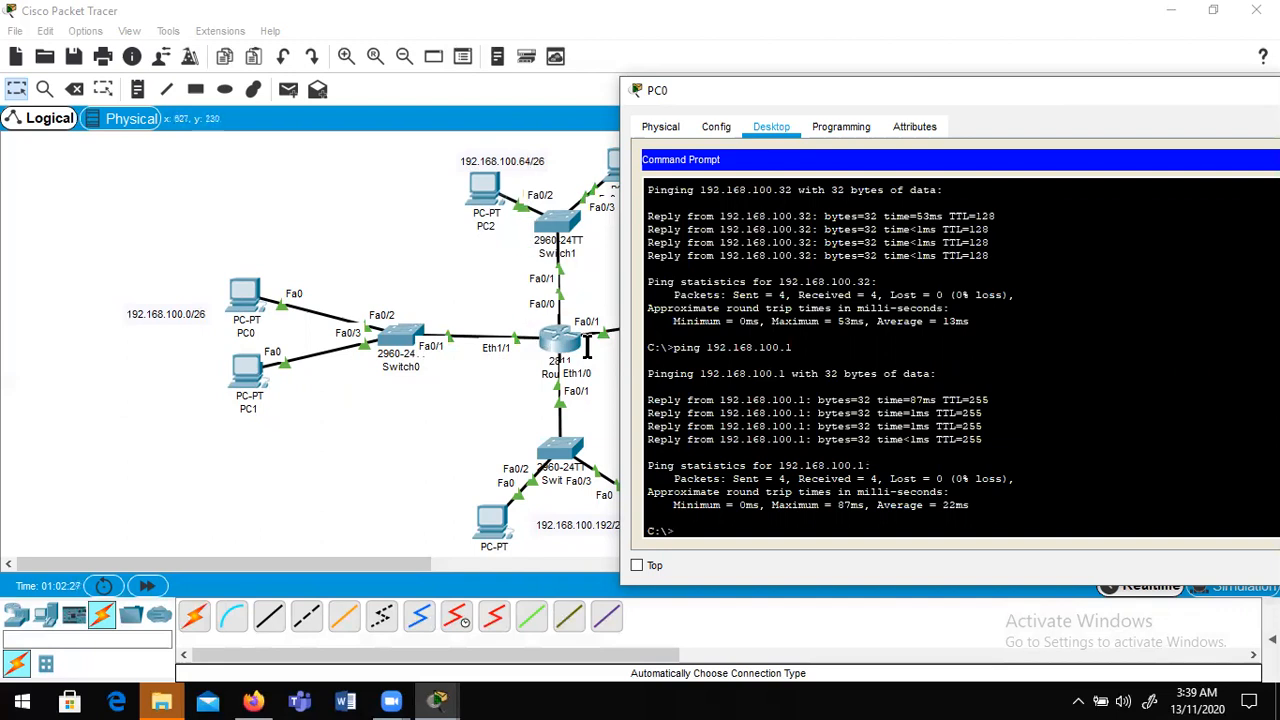
- Ping the router's FastEthernet0/0 interface at 192.168.100.65 from PC0
key(Up)
key(BackSpace)
text(65)
key(Return)
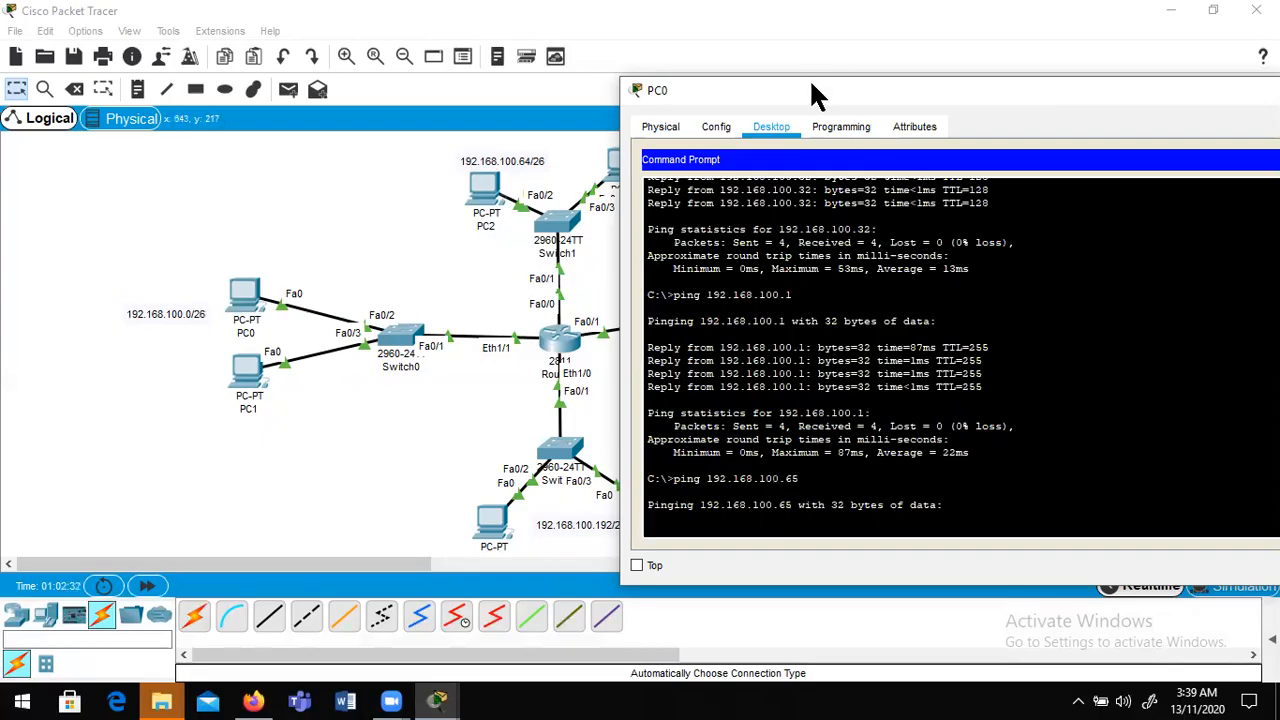
drag(808, 82, 784, 12)
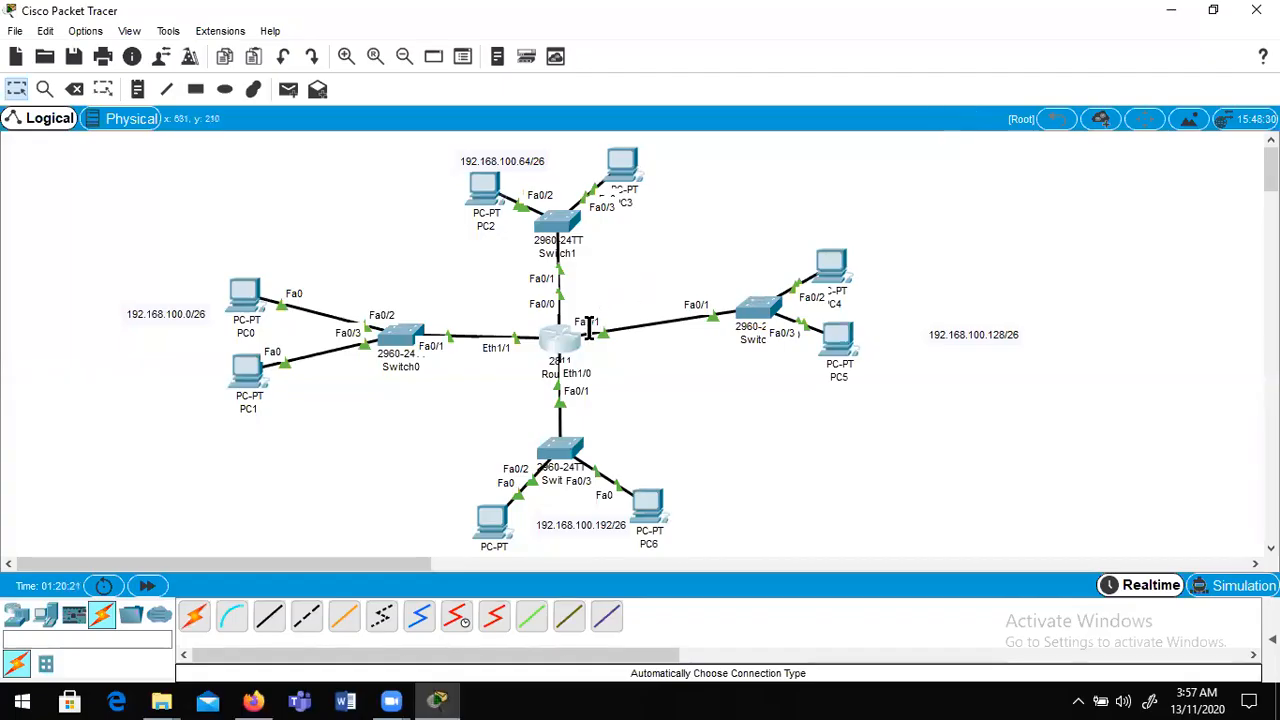
- Open Router1's command line, enter global configuration mode and exit back to privileged mode
click(555, 338)
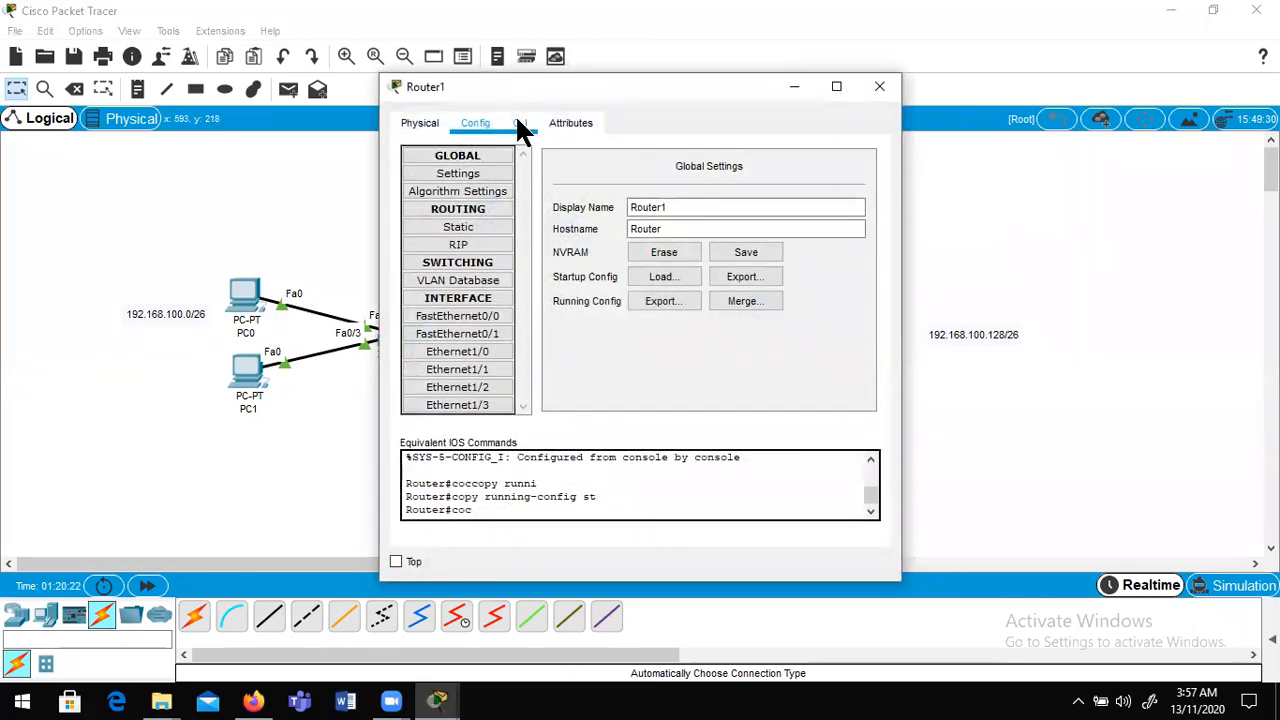
click(520, 122)
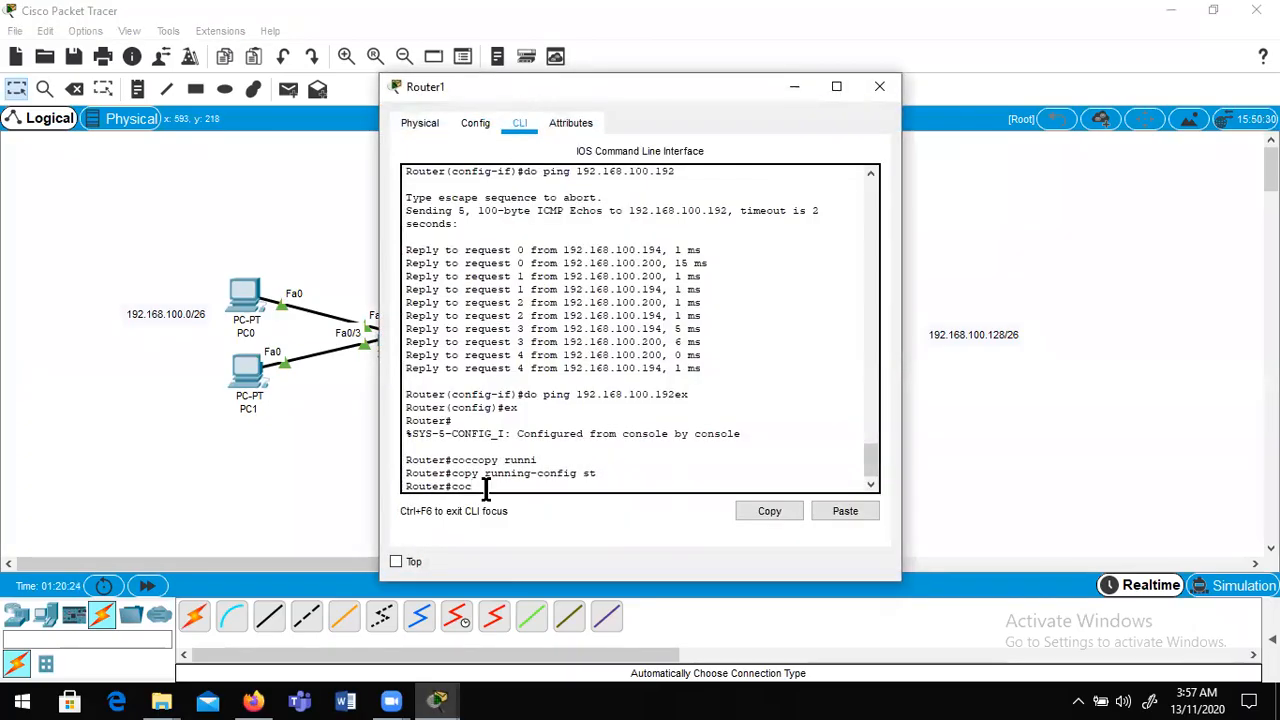
text(configure terminal)
key(Return)
text(ex)
key(Return)
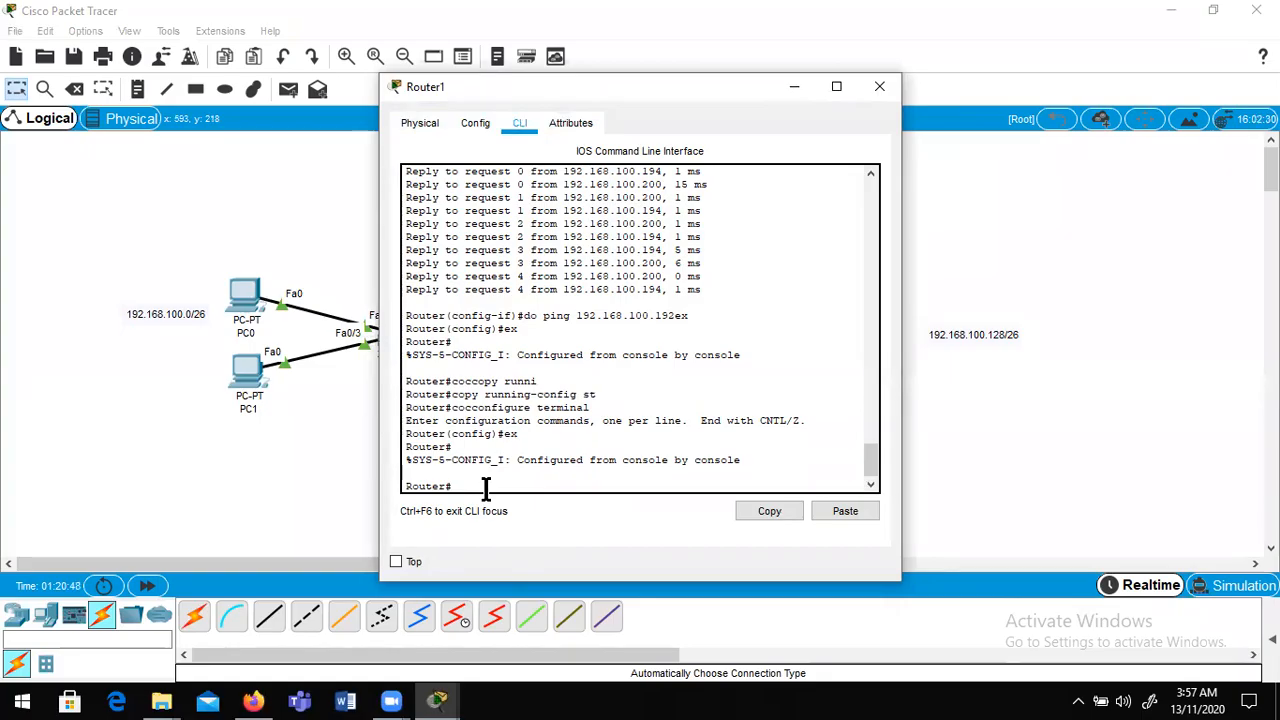
- Save Router1's running configuration to startup-config under the default file name and close the router's window
key(Tab)
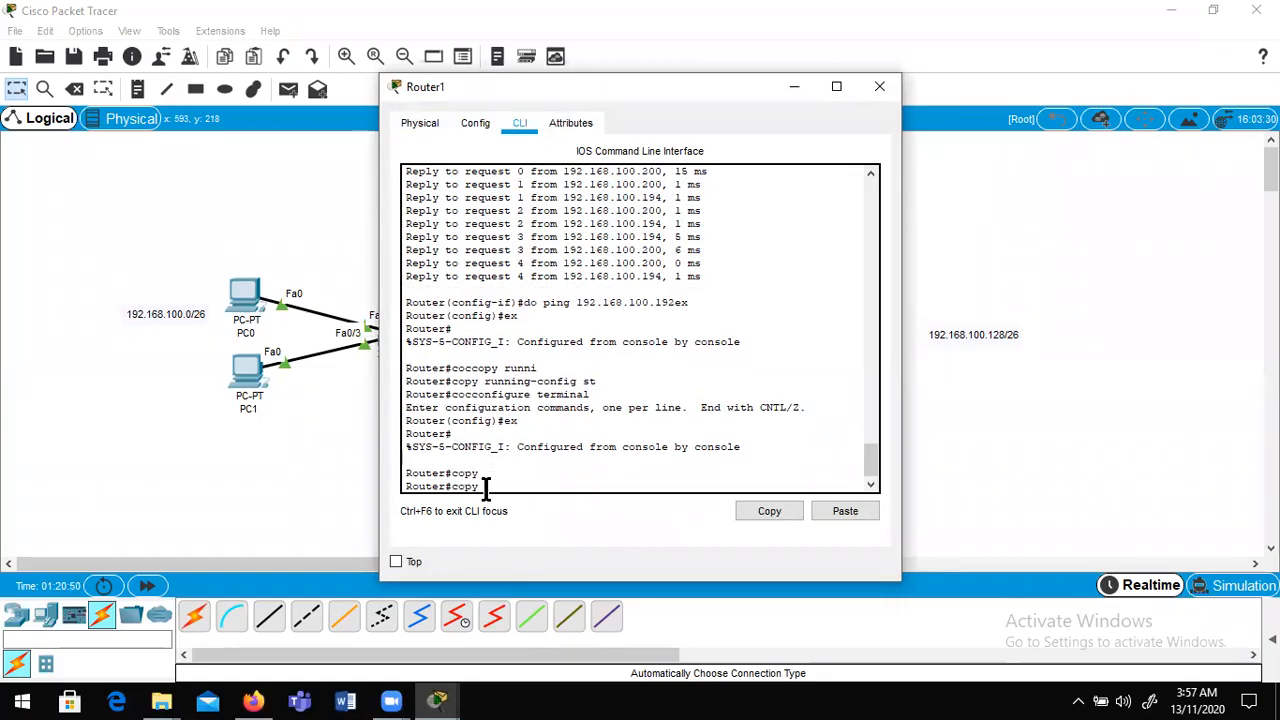
text(run)
key(Tab)
text(st)
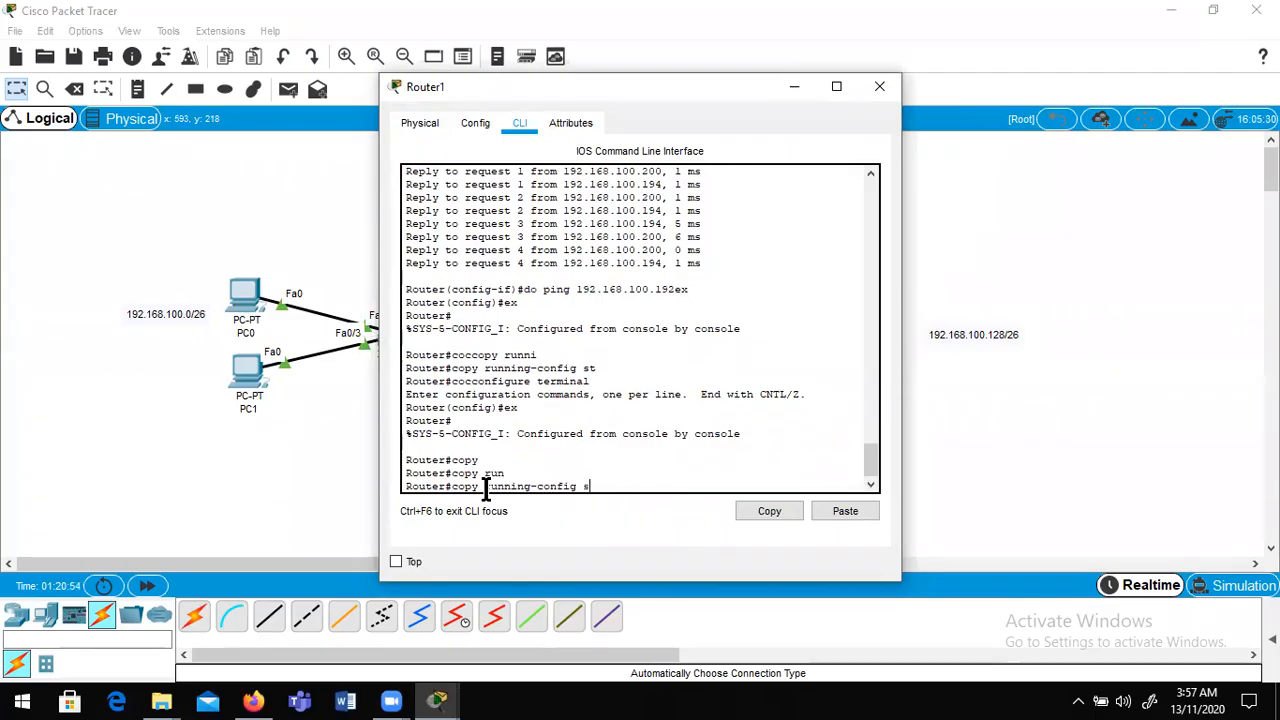
key(Tab)
key(Return)
key(Return)
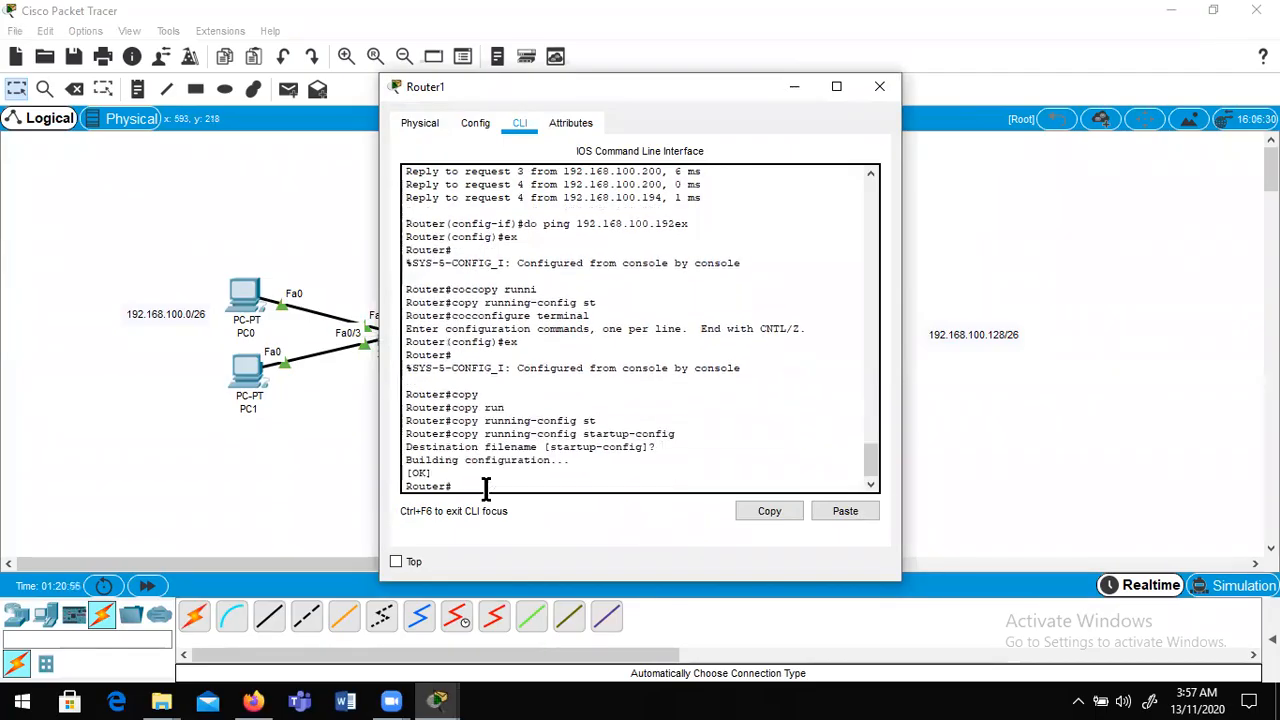
click(877, 89)
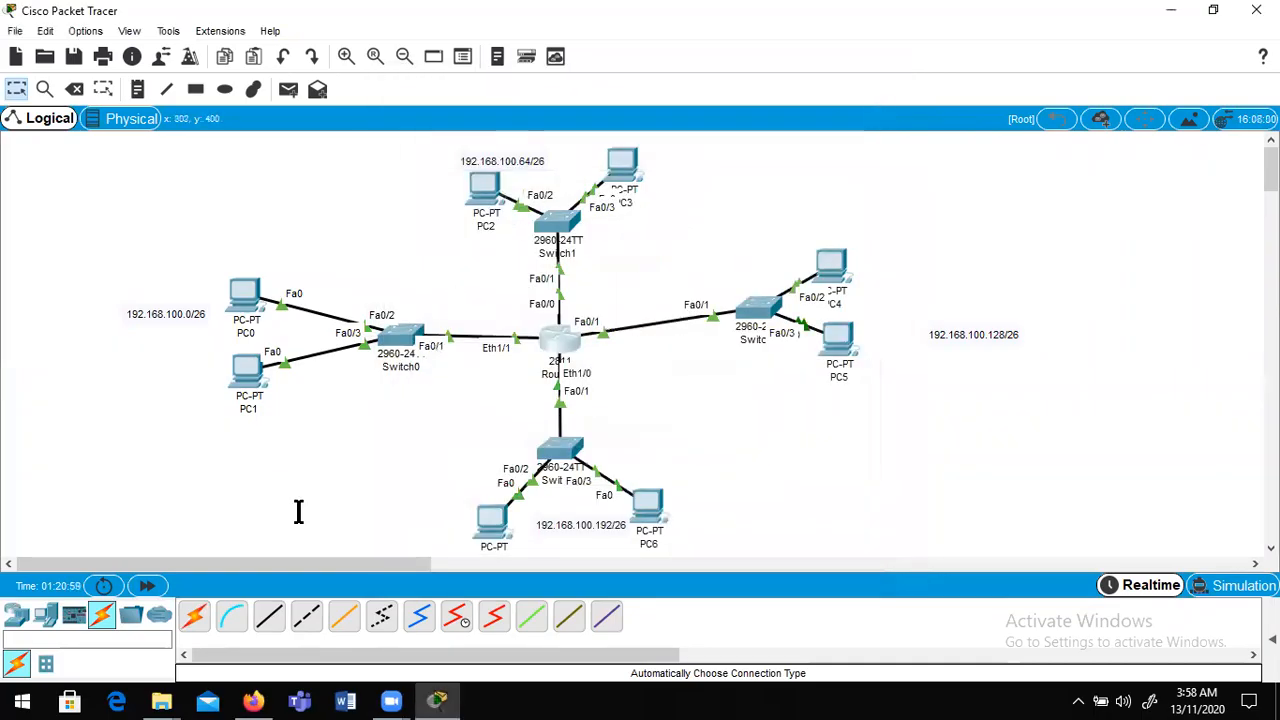
- Power-cycle Router1 with its physical power switch and dismiss the device booting notice
click(562, 340)
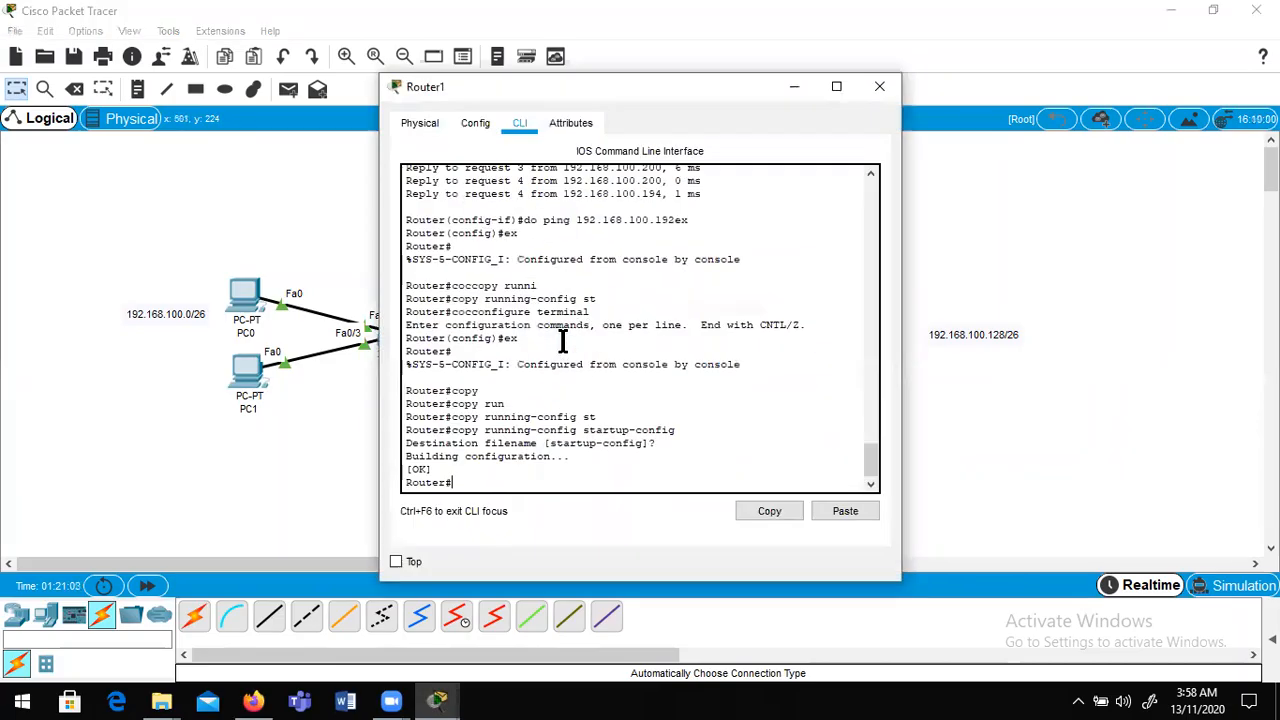
click(475, 124)
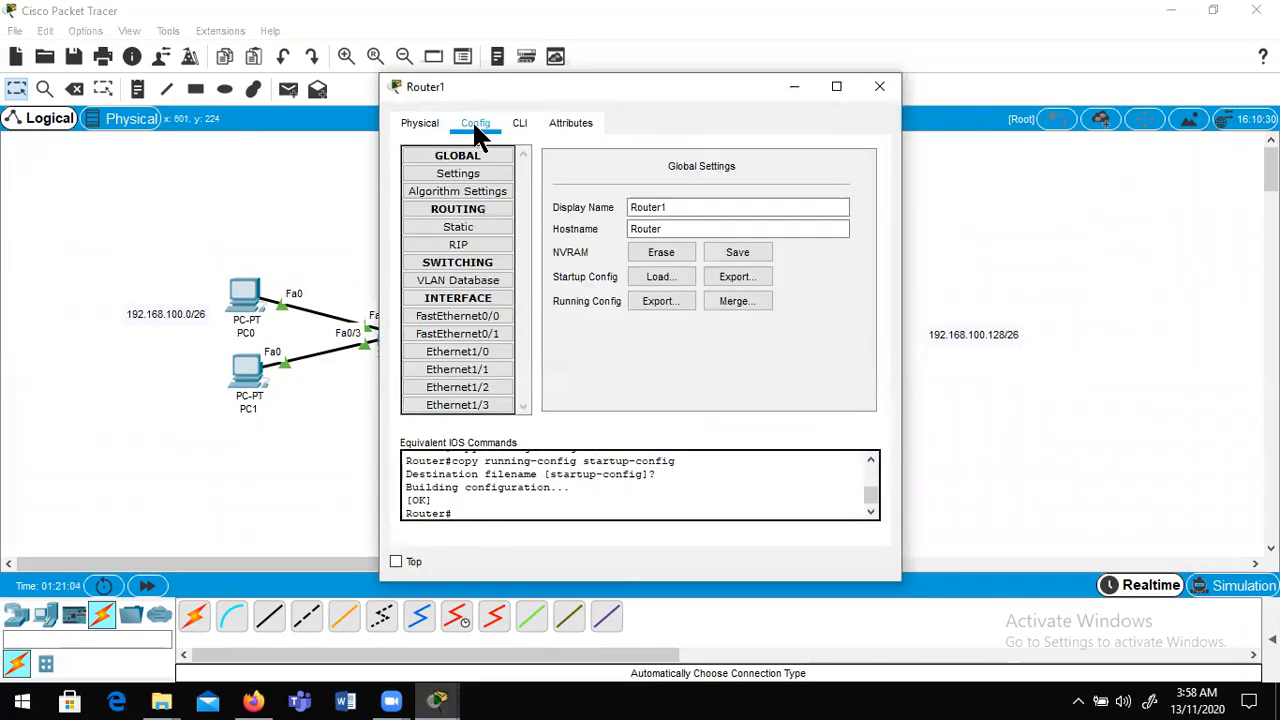
click(420, 122)
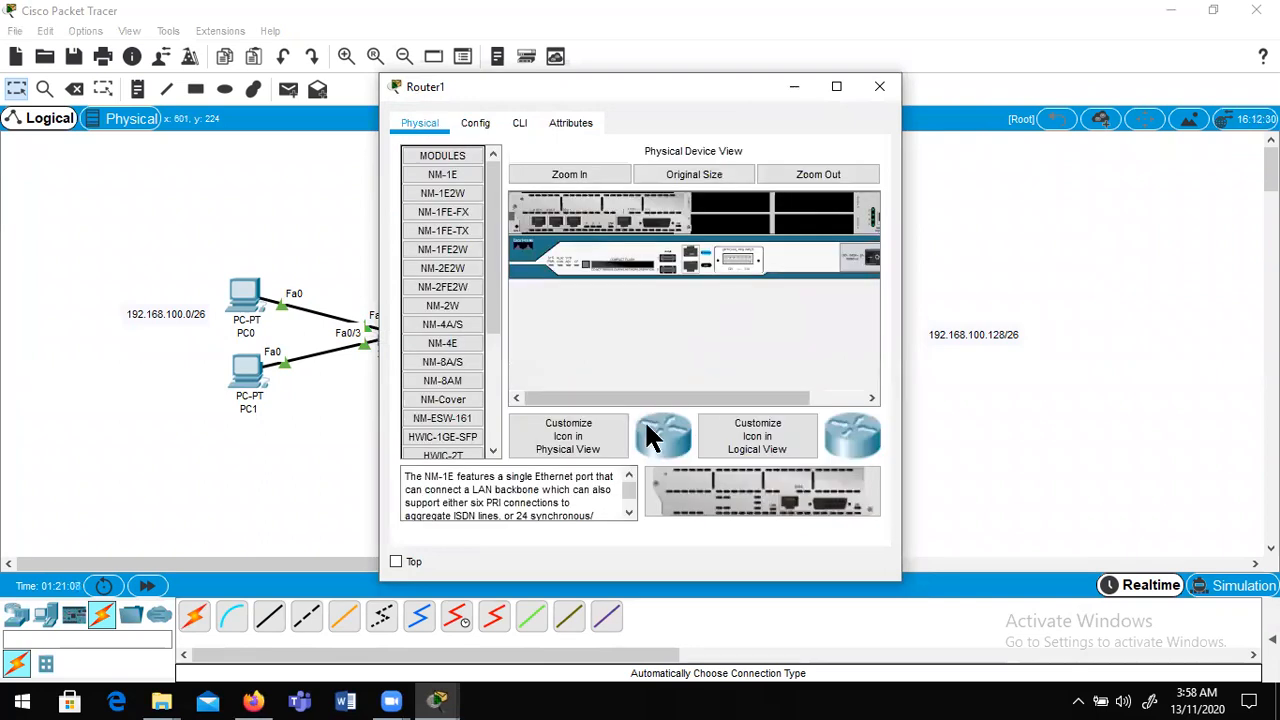
drag(630, 398, 683, 399)
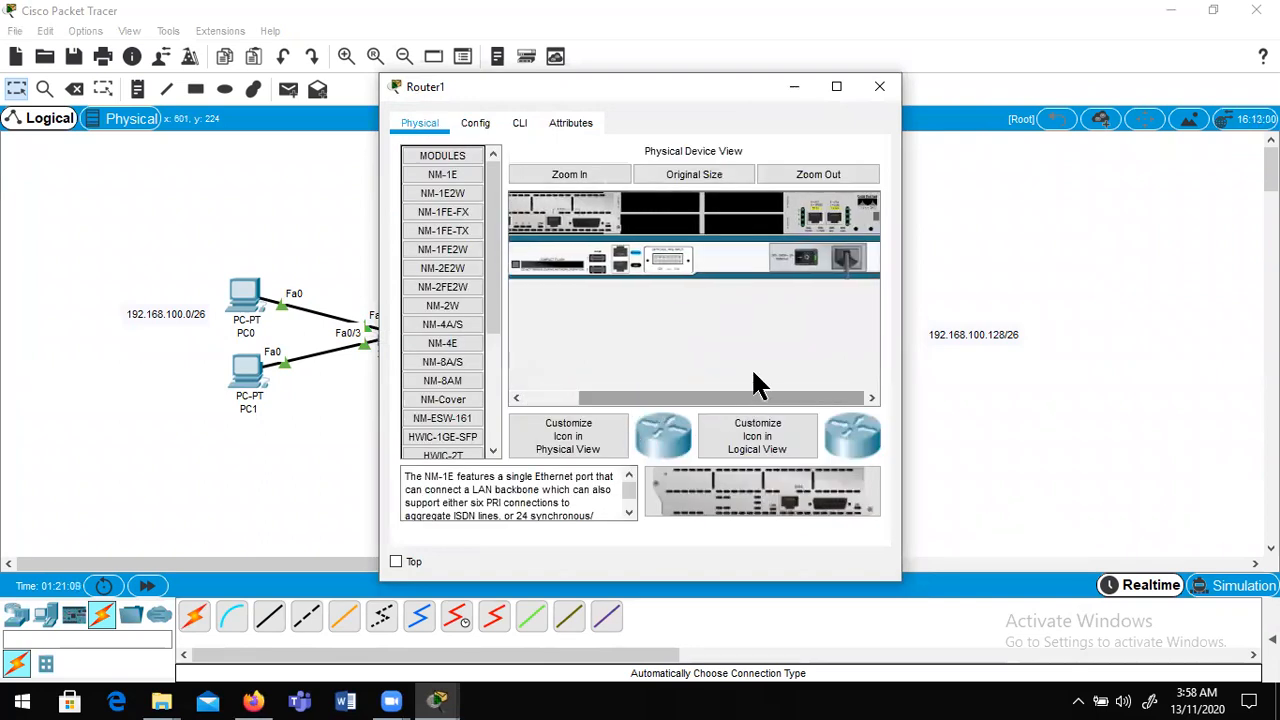
click(812, 257)
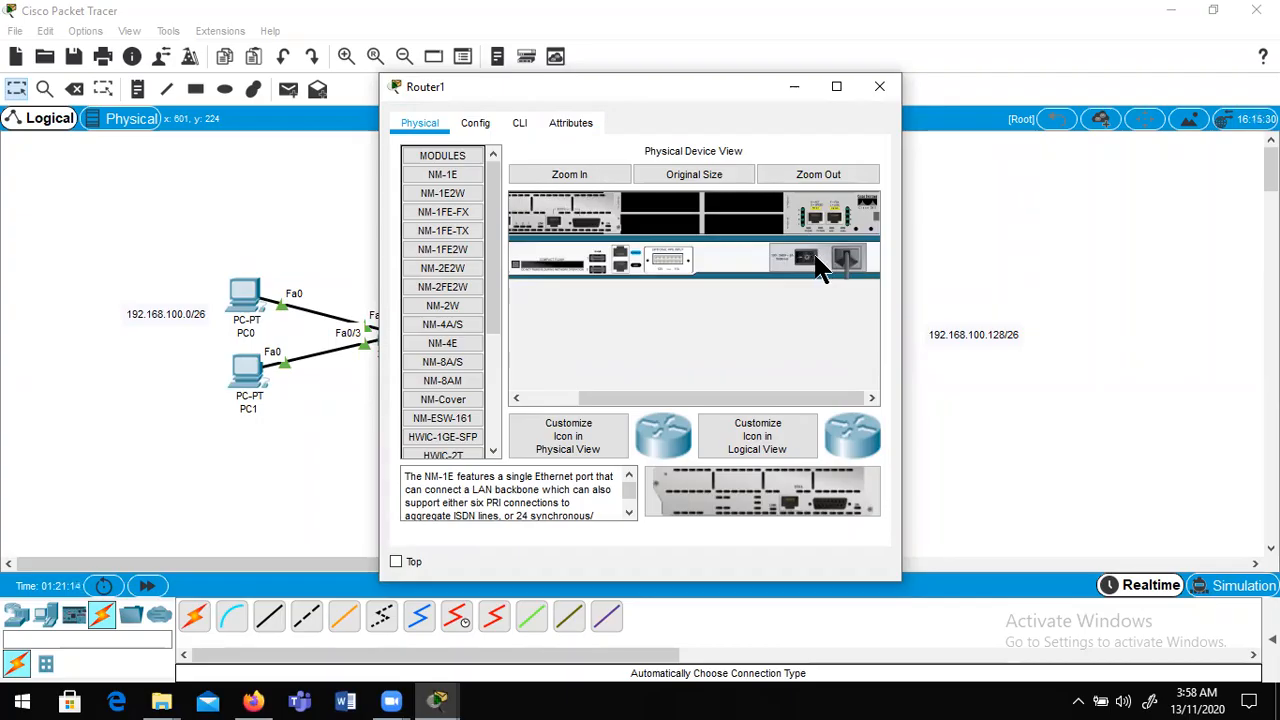
click(474, 123)
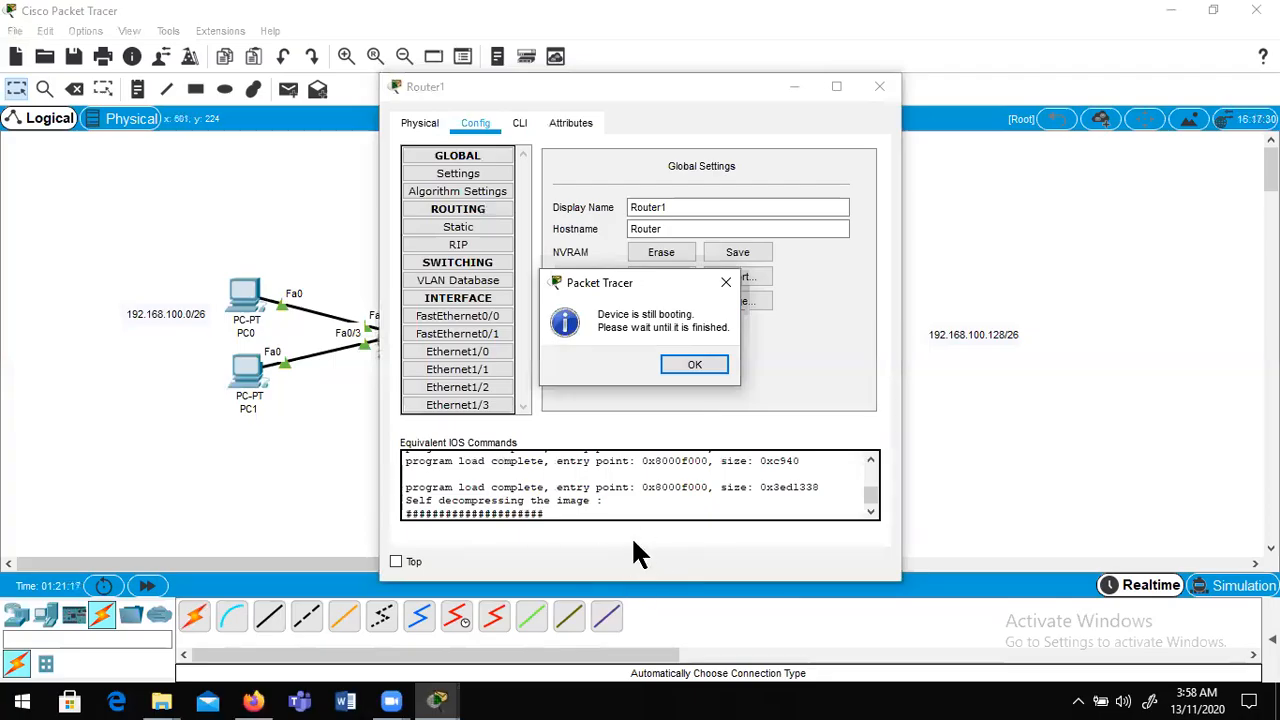
click(690, 366)
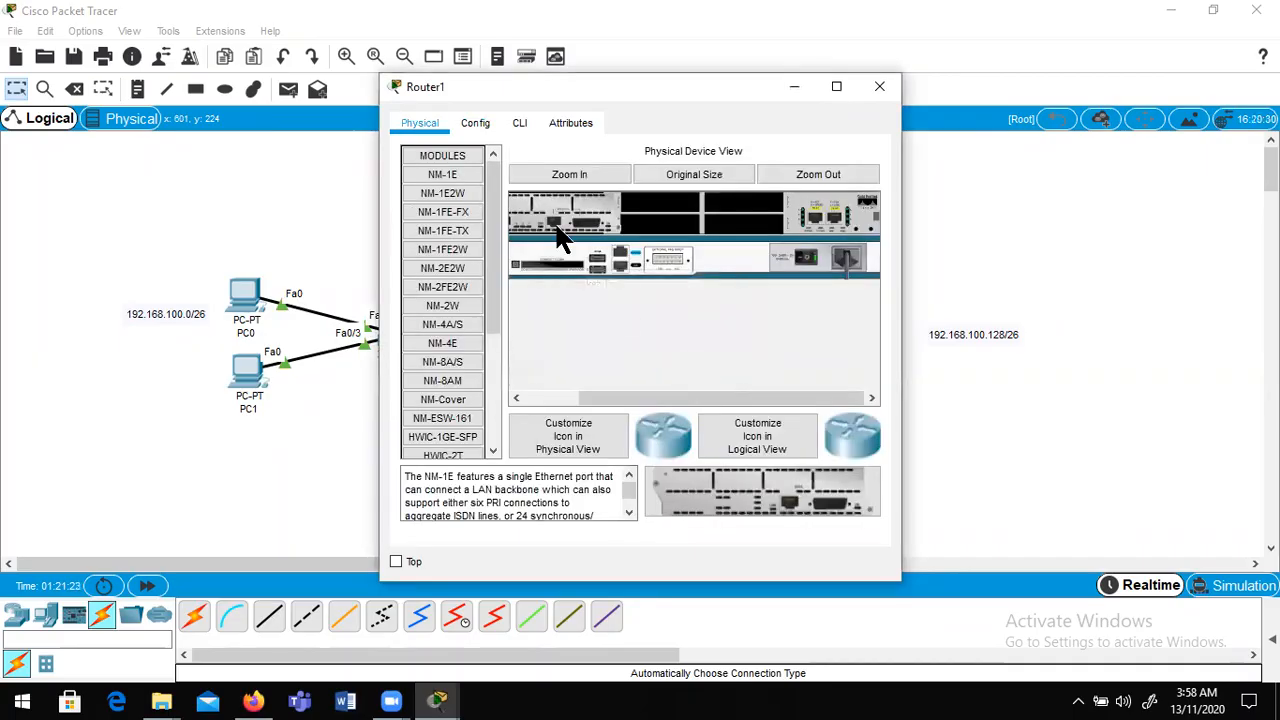
- Check the saved IP settings of Router1's FastEthernet0/0, FastEthernet0/1 and Ethernet interfaces and close the router's window
click(476, 123)
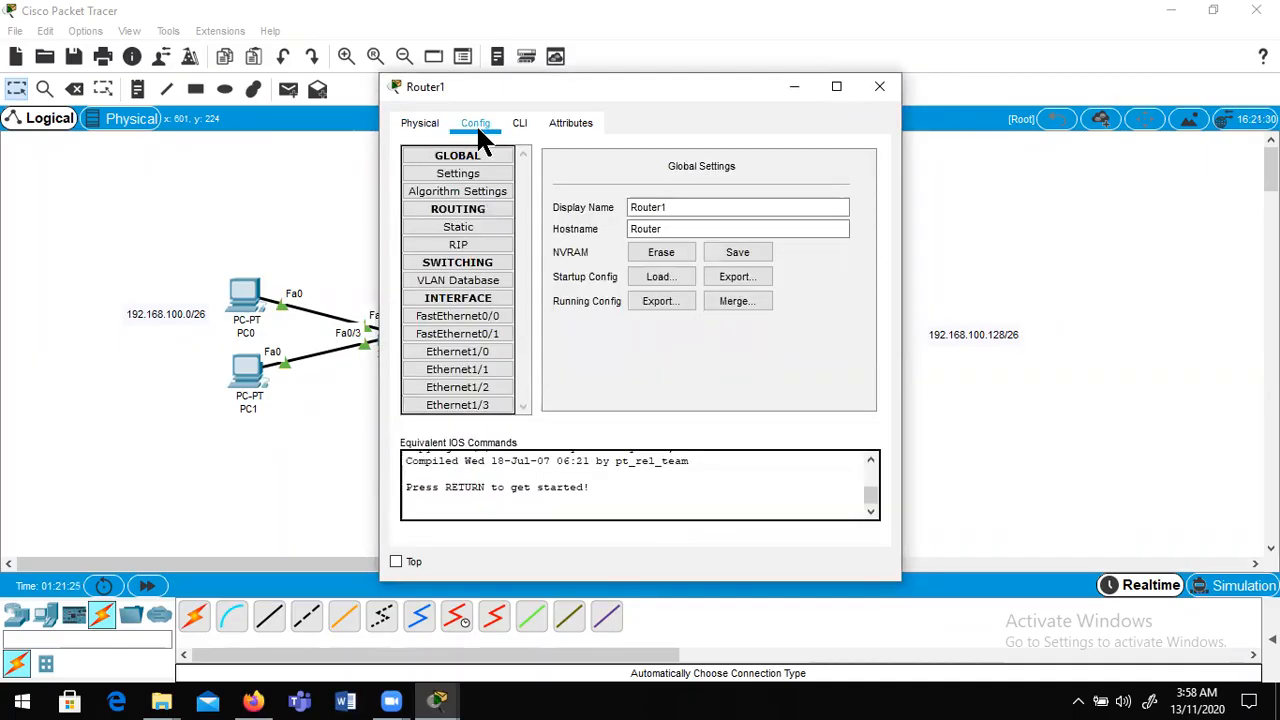
click(460, 318)
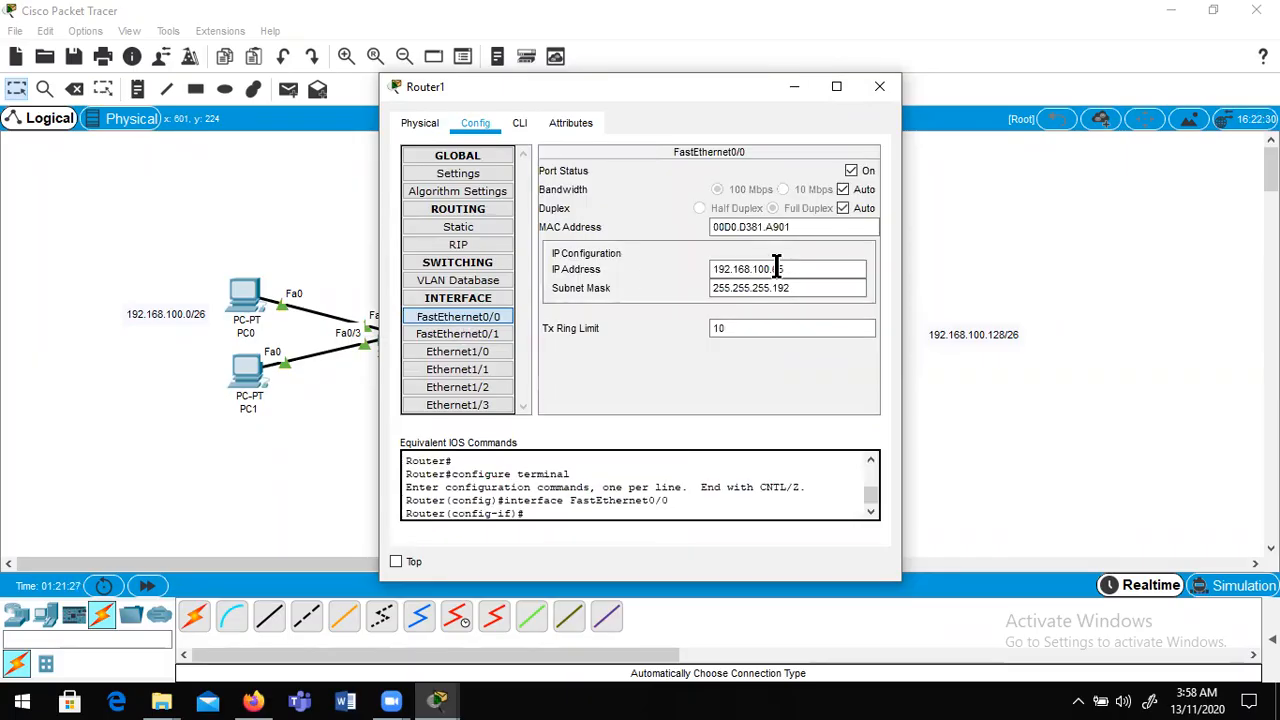
click(458, 333)
click(457, 352)
click(460, 382)
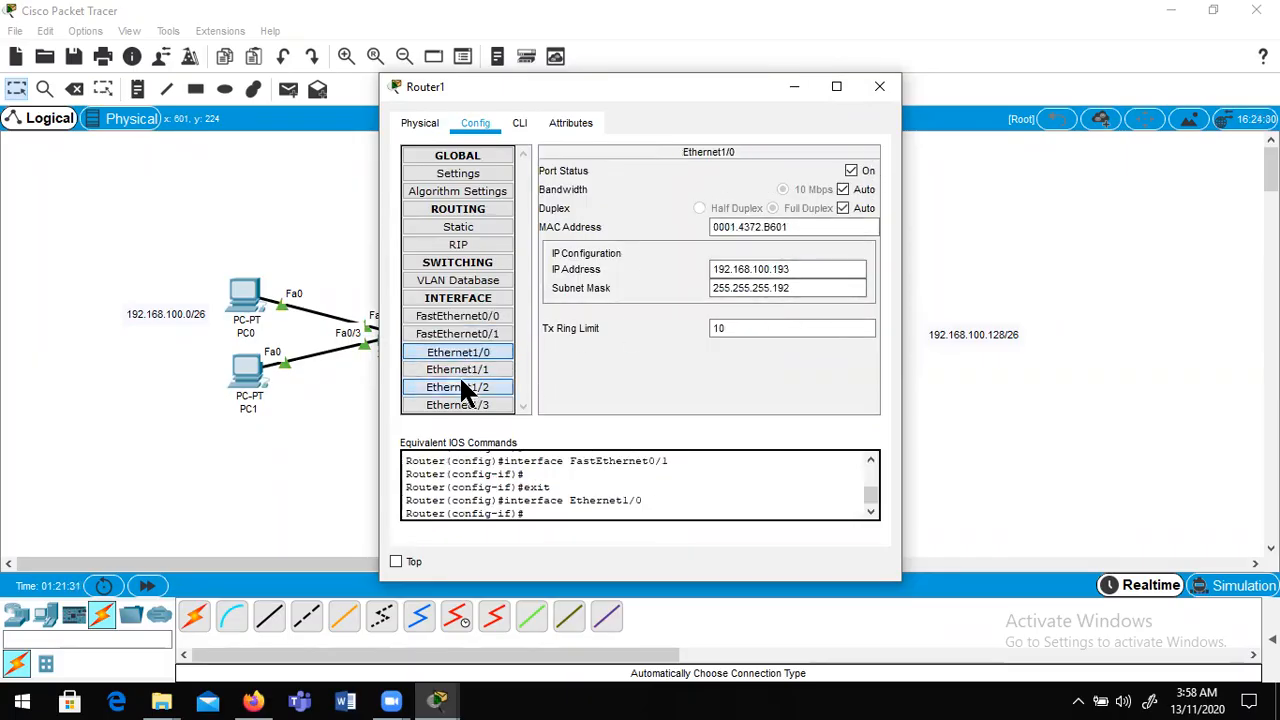
click(880, 89)
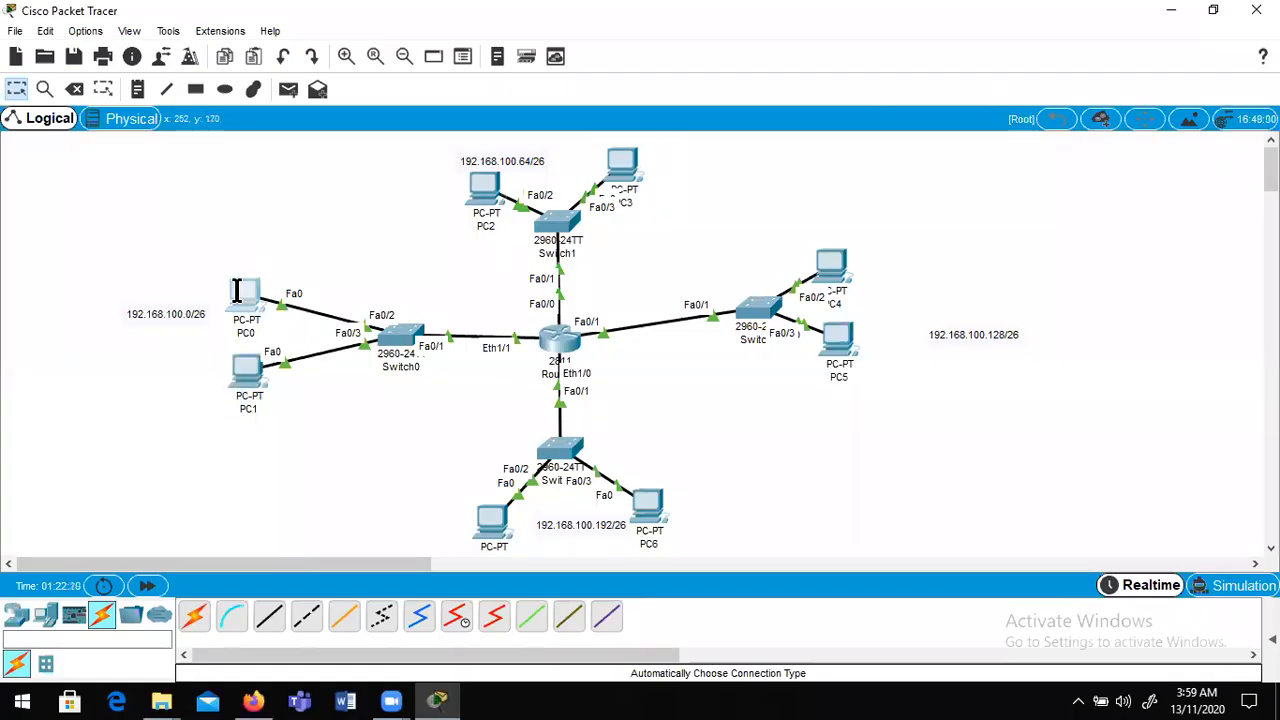
- Ping 192.168.100.200 from PC0's command prompt and close PC0's window
click(237, 290)
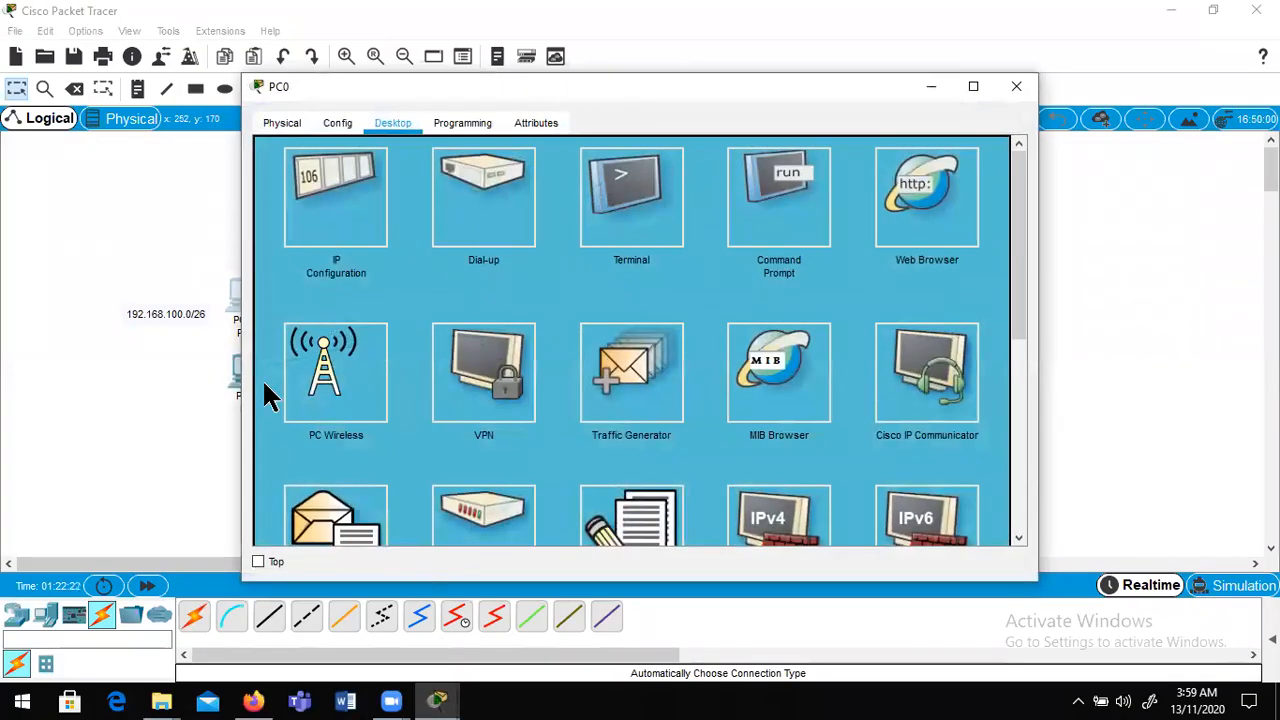
click(757, 228)
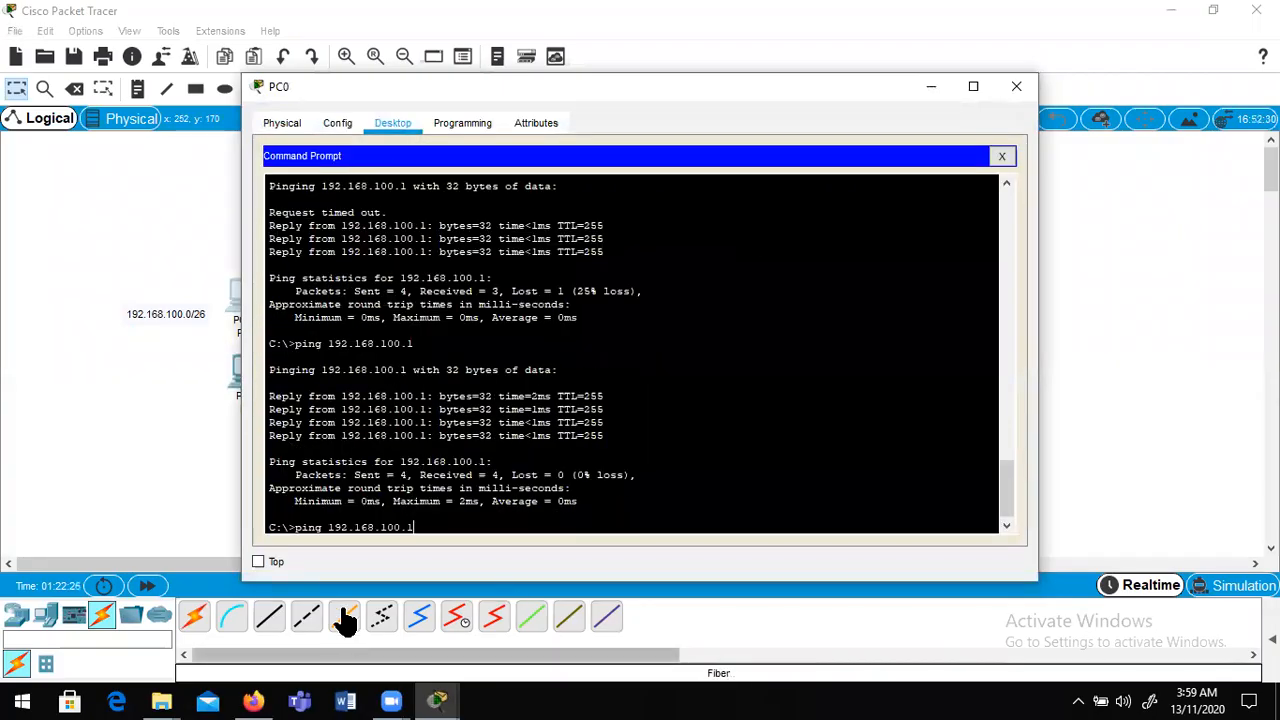
key(BackSpace)
text(200)
key(Return)
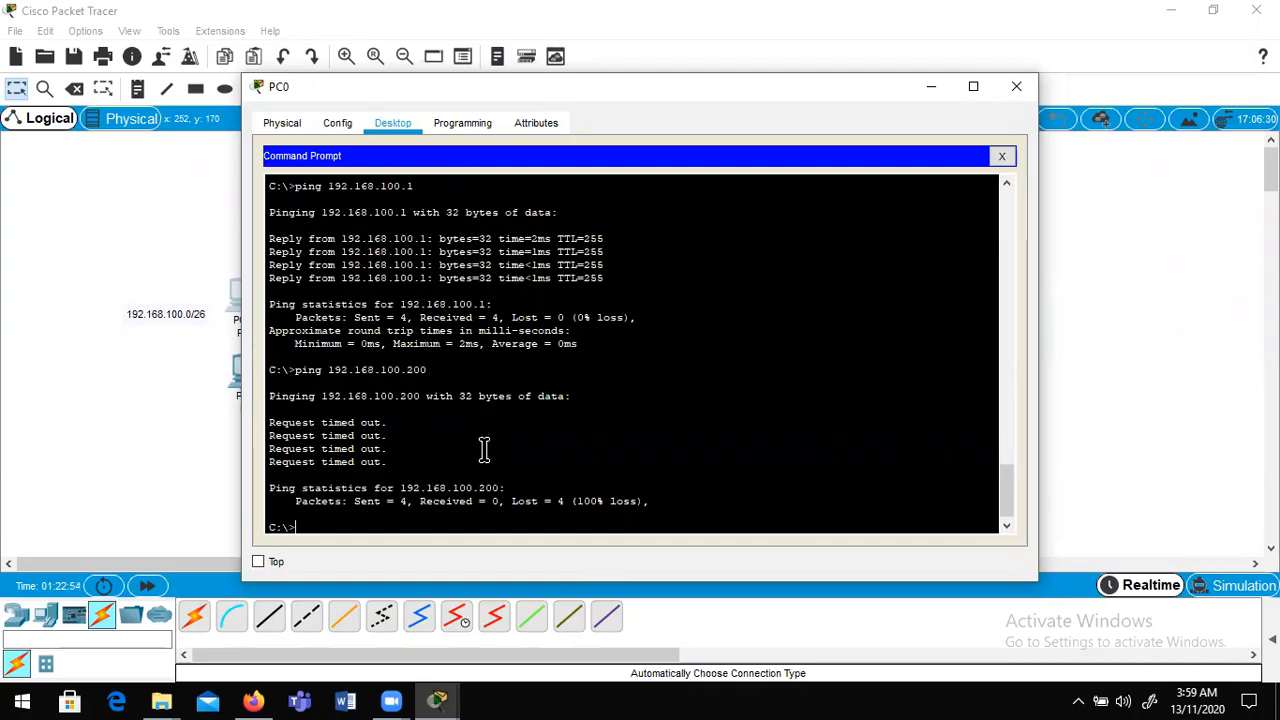
click(1011, 156)
click(1017, 88)
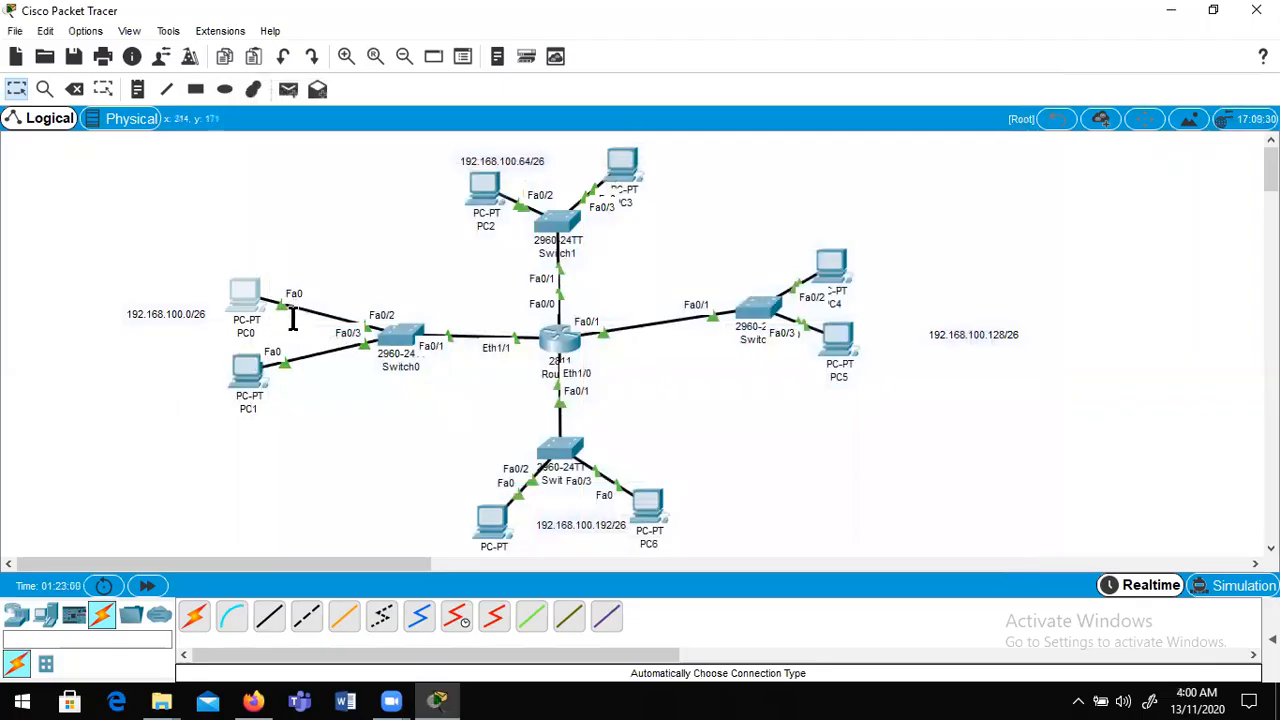
- Open PC1's command prompt and repeat its previous ping to 192.168.100.200
mouse_move(262, 328)
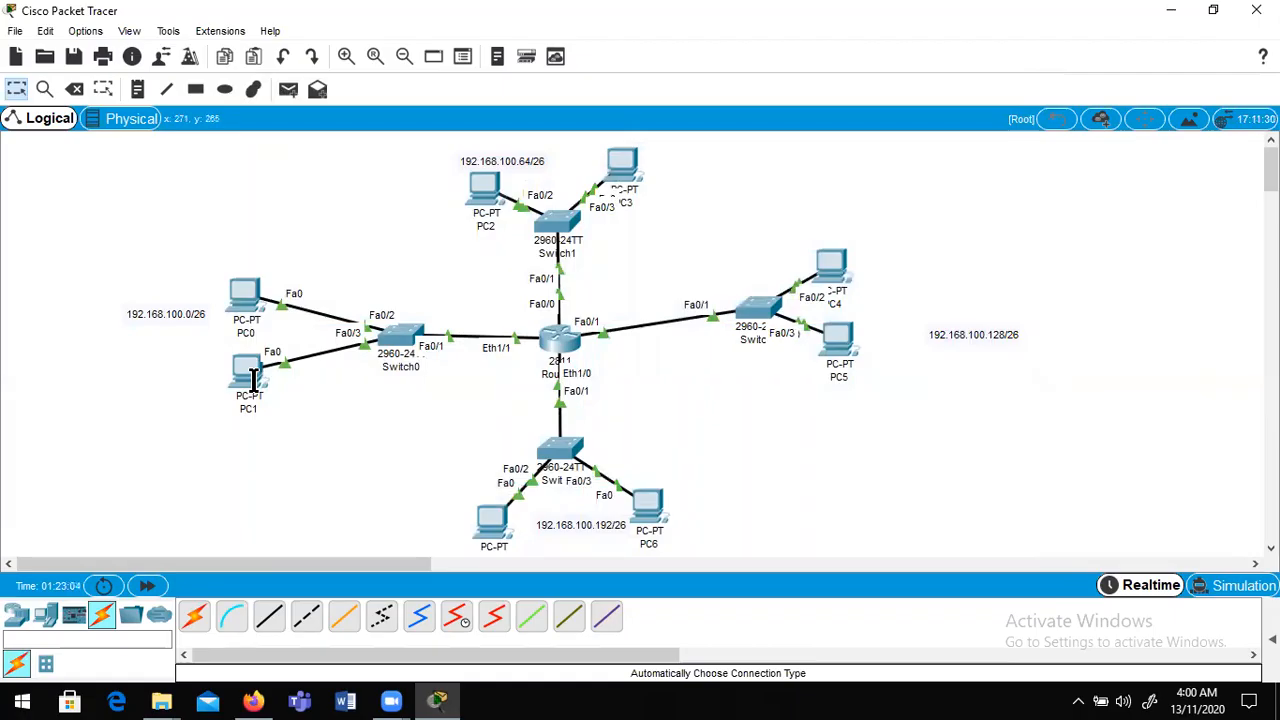
click(240, 370)
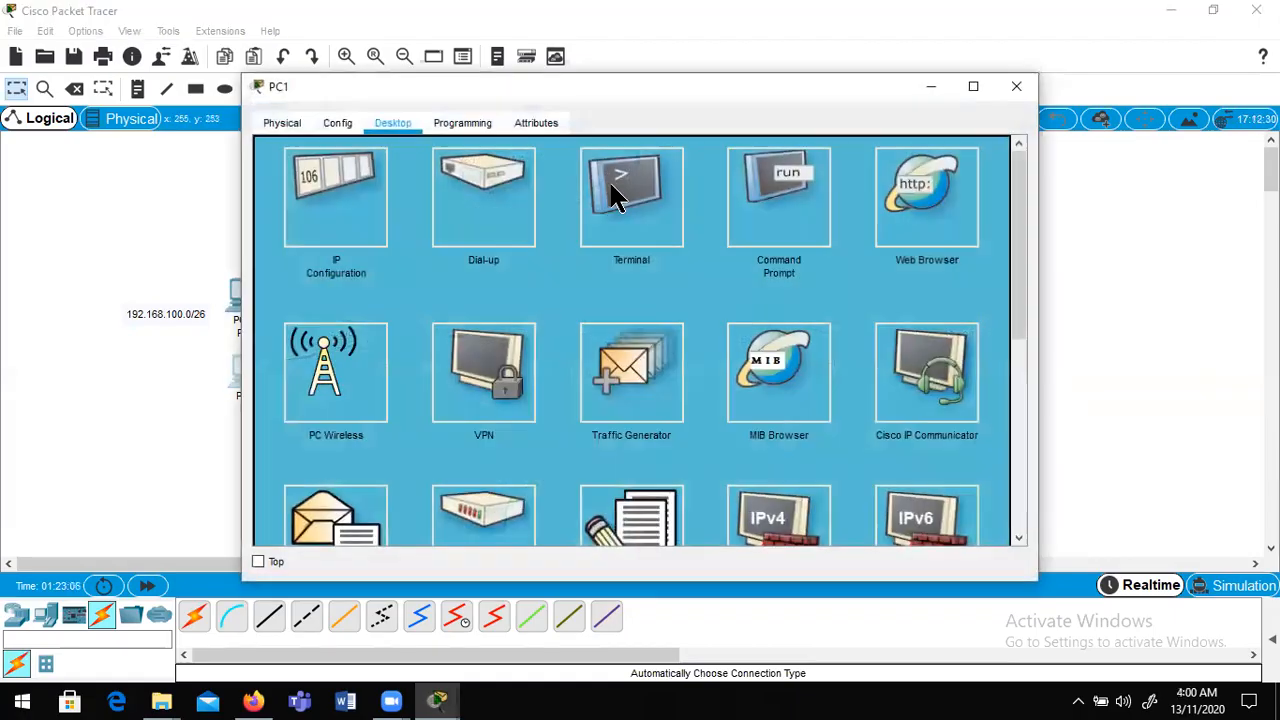
click(799, 225)
key(Up)
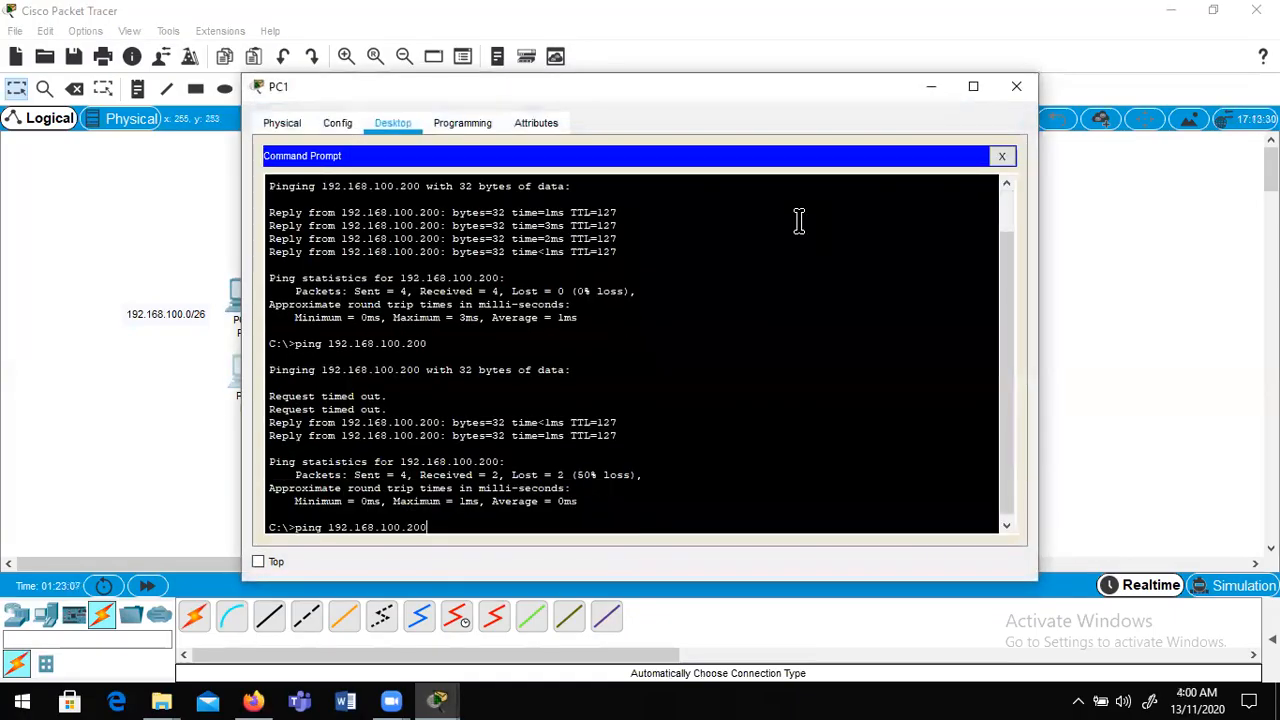
key(Return)
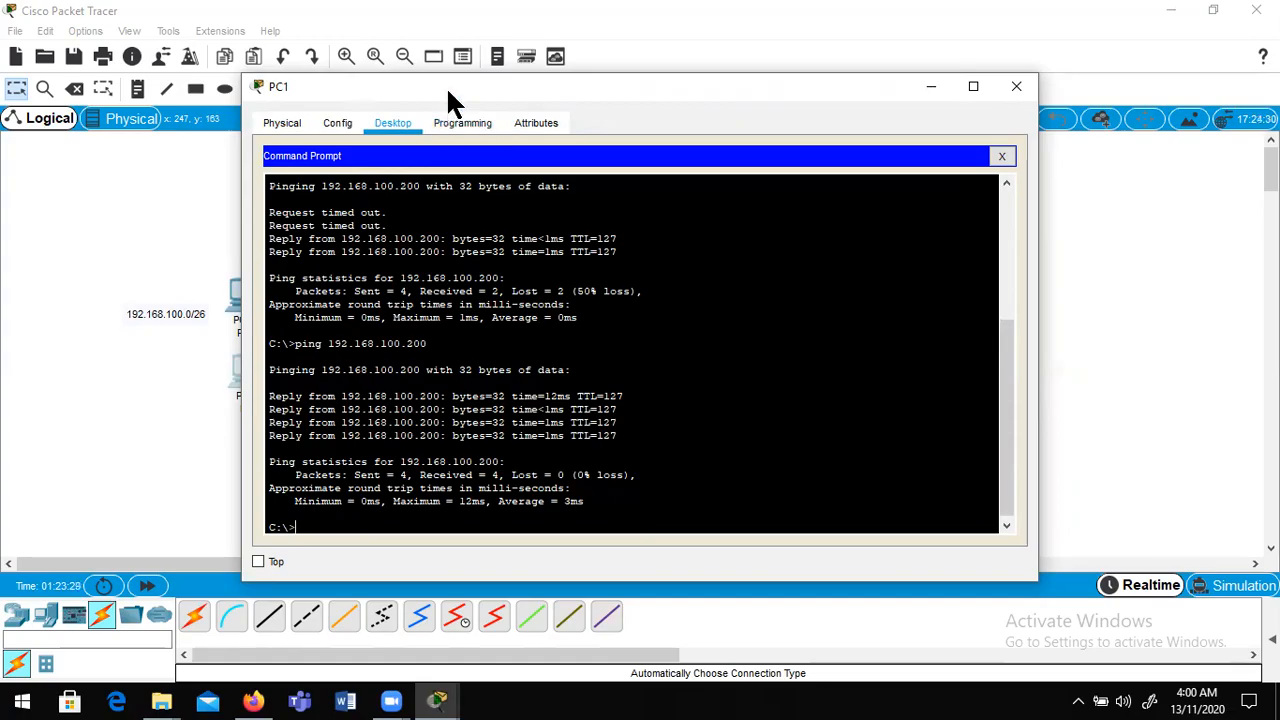
- Ping 192.168.100.66 in the 192.168.100.64/26 subnet from PC1, moving its window to uncover the topology
drag(451, 85, 641, 104)
text(ping )
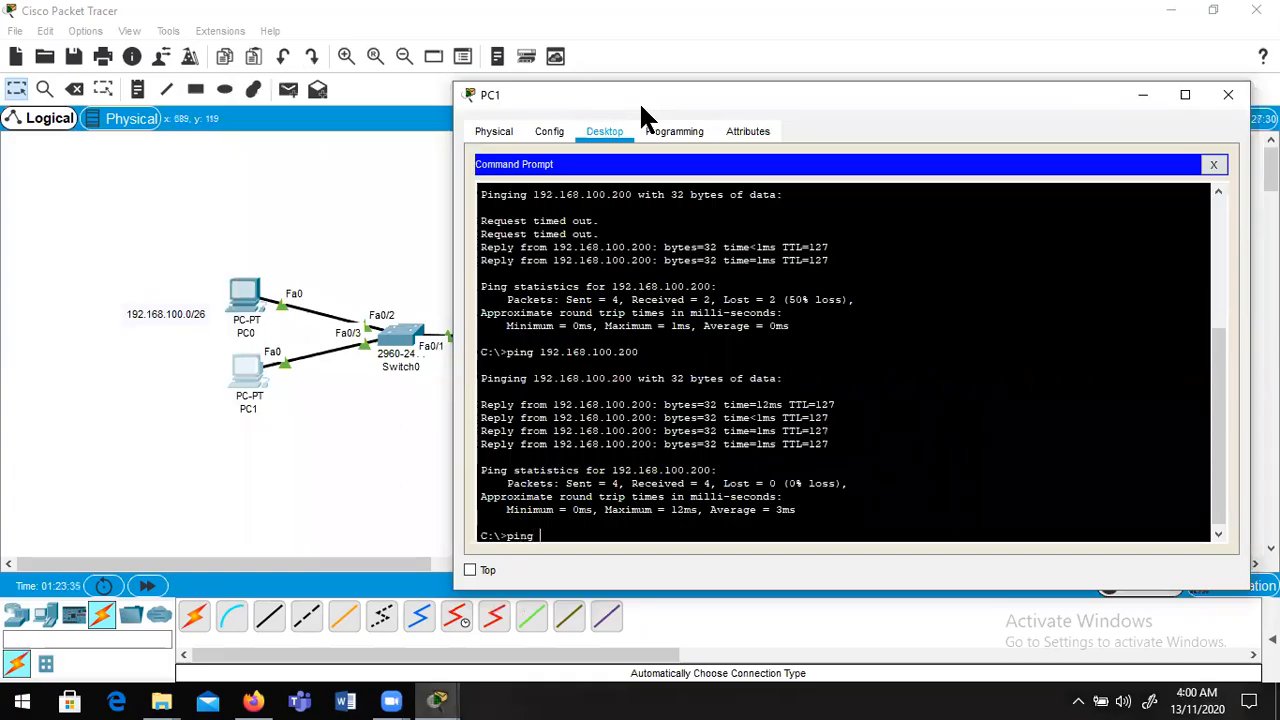
text(192.168.100.66)
key(Return)
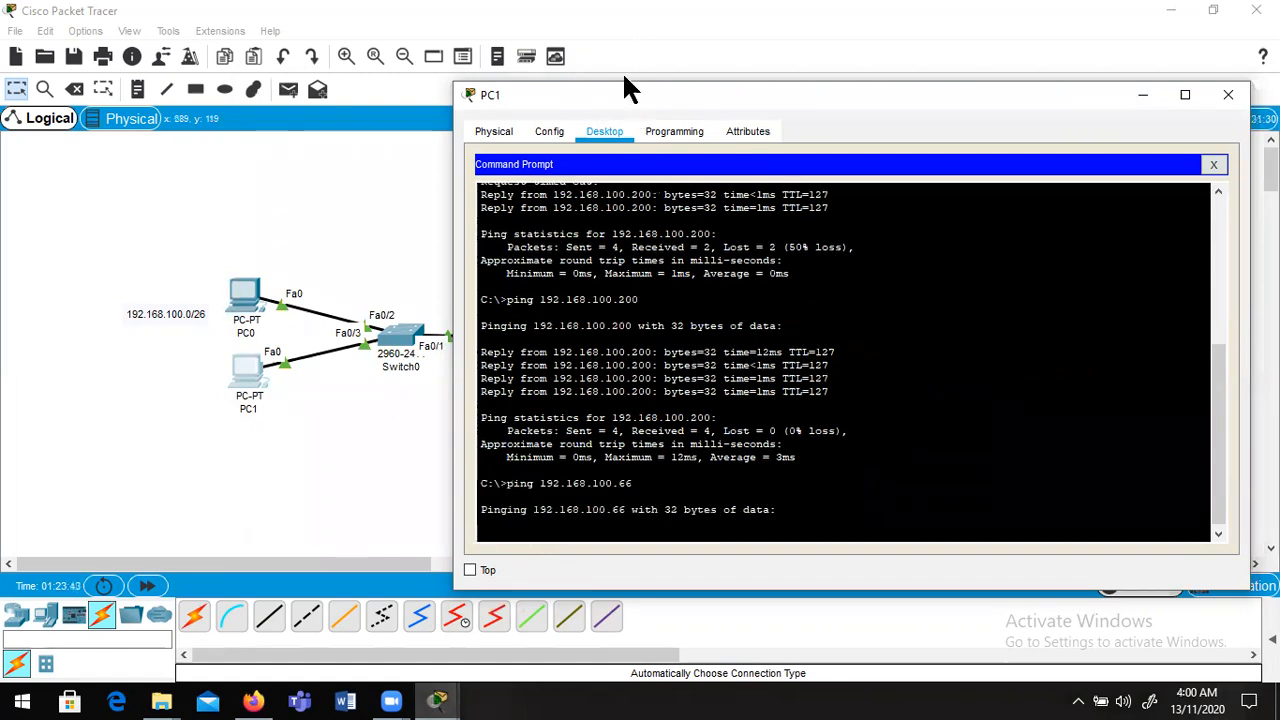
drag(627, 101, 800, 82)
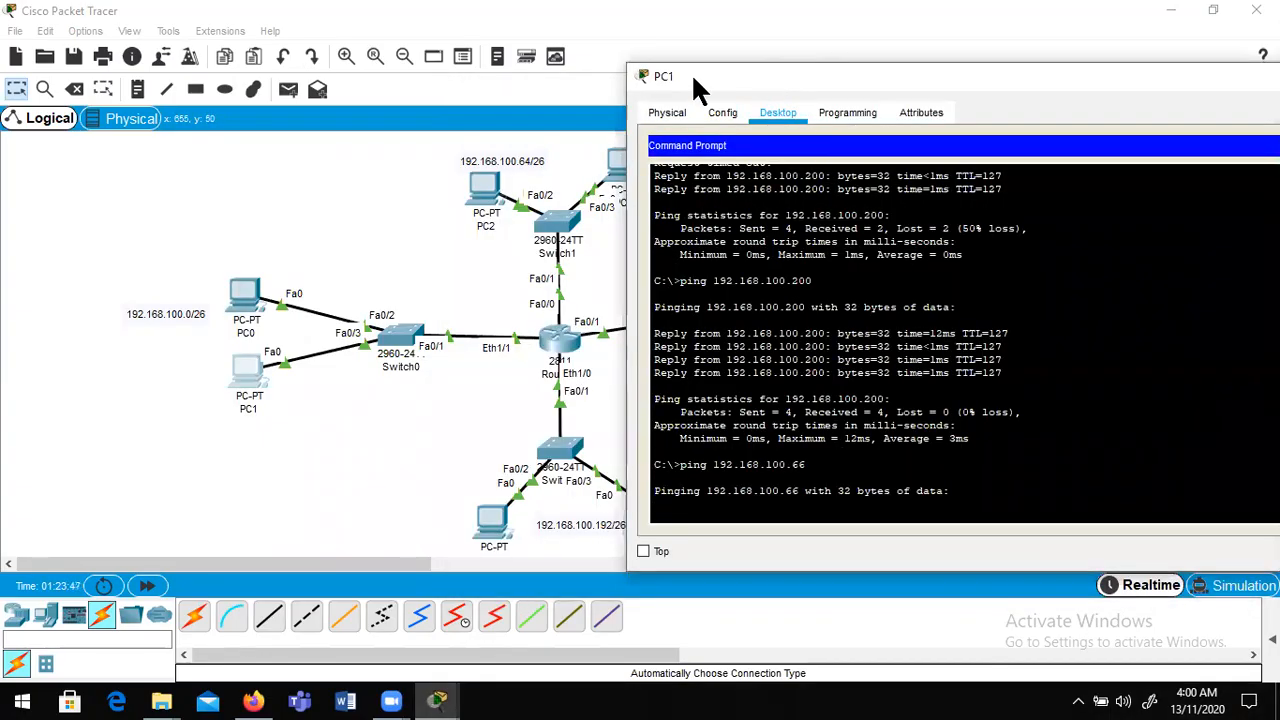
drag(694, 91, 195, 113)
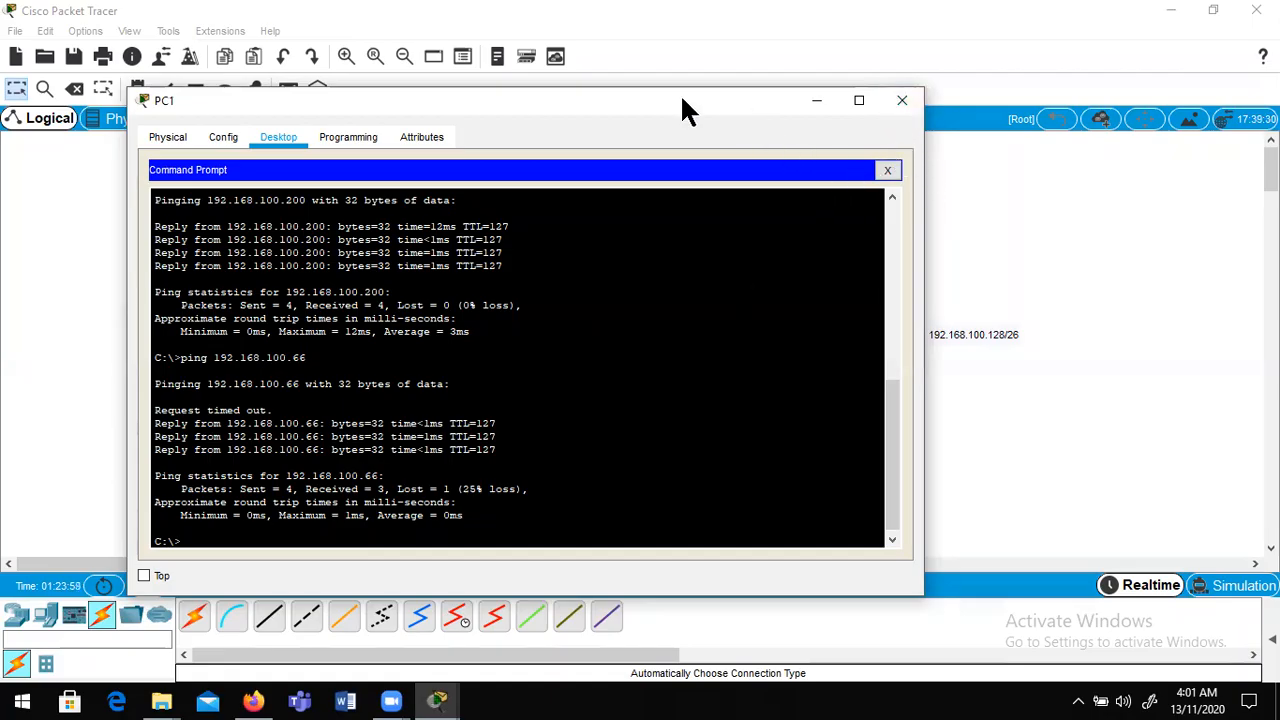
- Ping 192.168.100.130 in the 192.168.100.128/26 subnet from PC1 and close PC1's window
drag(682, 97, 637, 53)
key(Up)
key(BackSpace)
key(BackSpace)
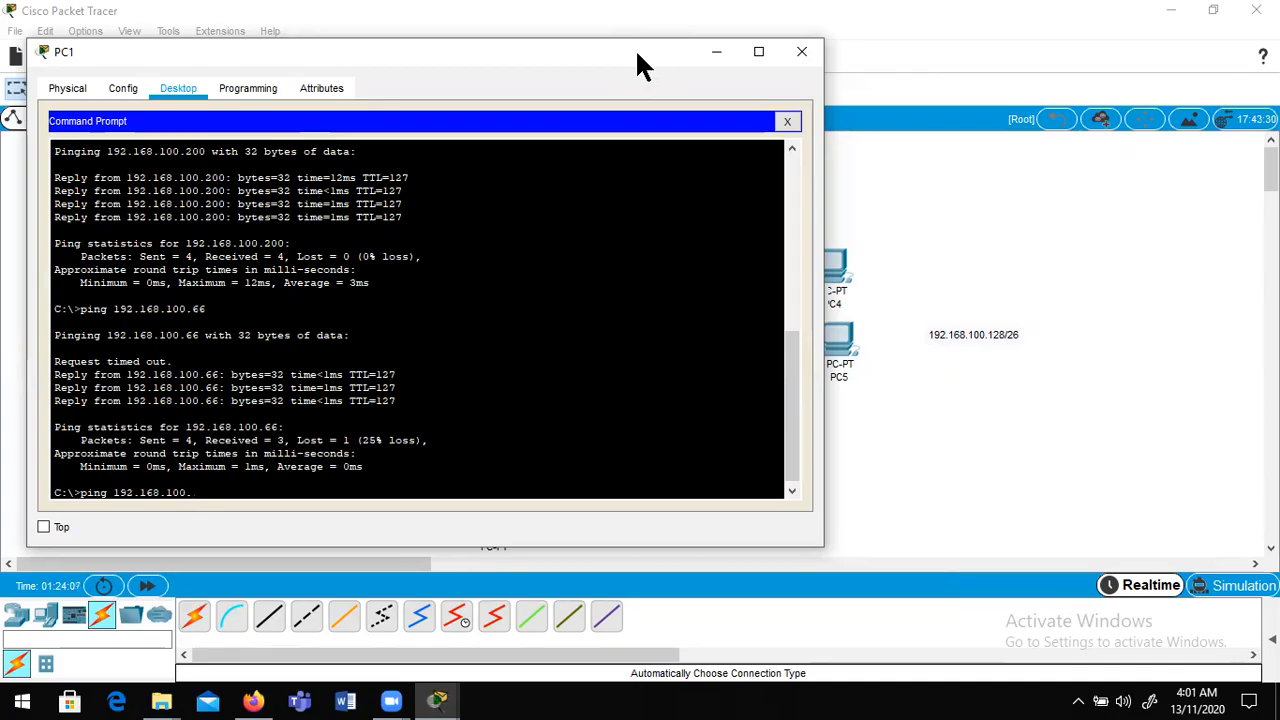
text(130)
key(Return)
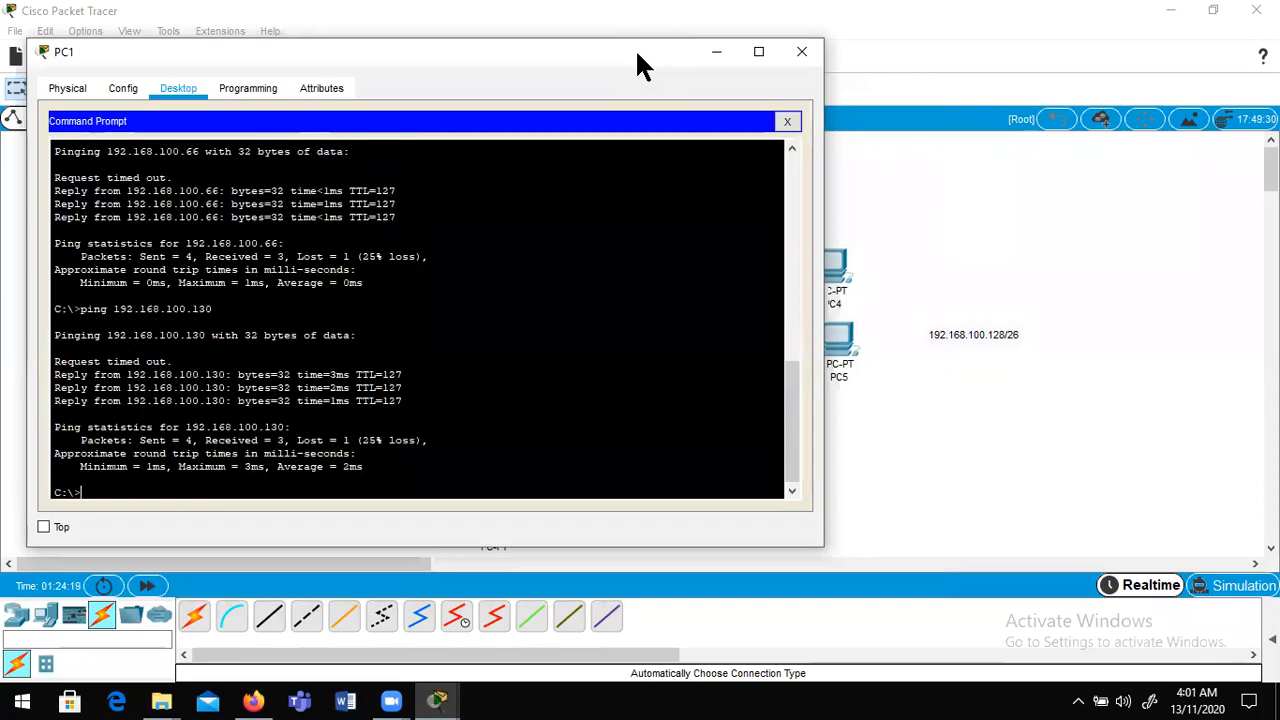
click(795, 55)
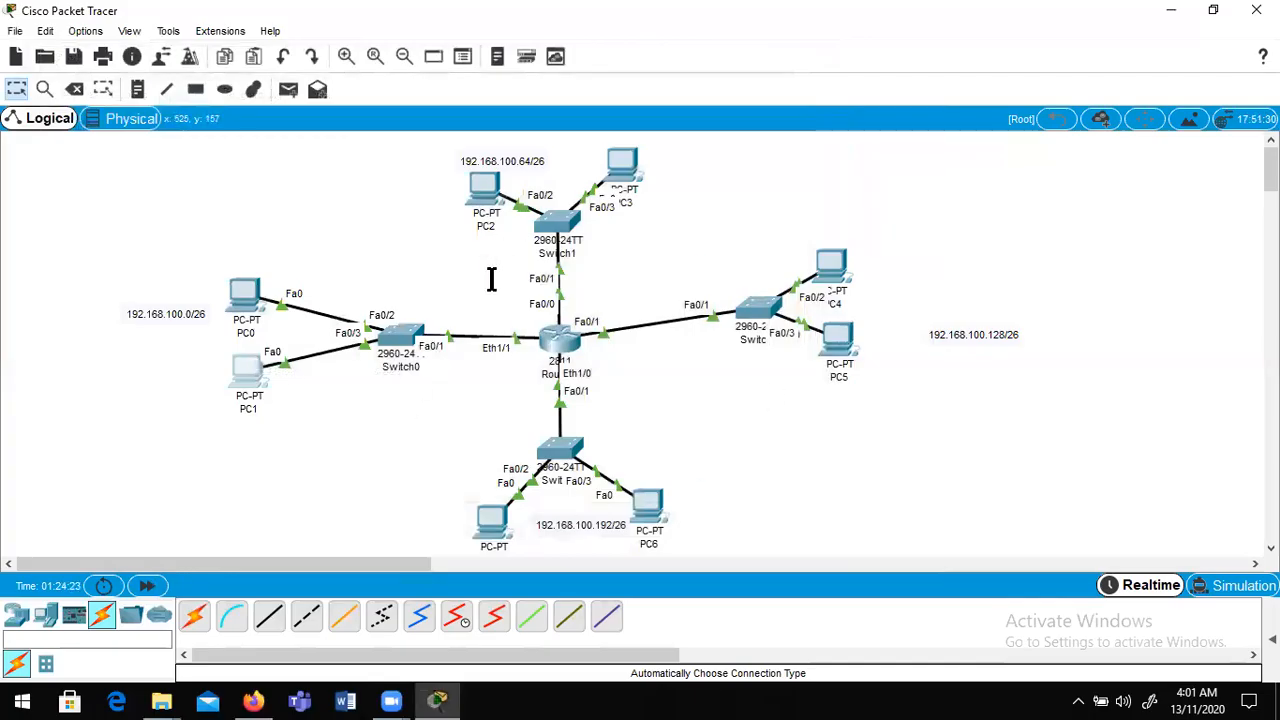